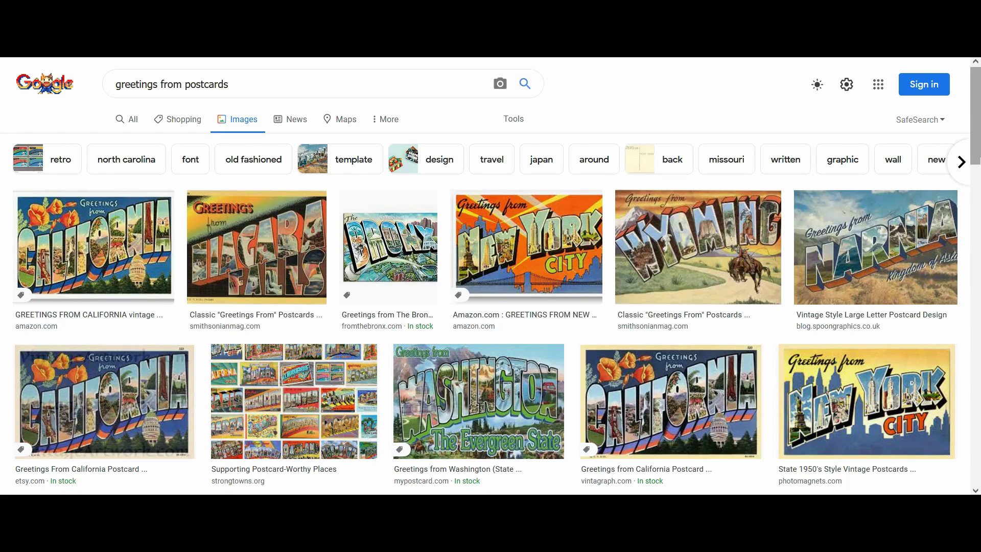
- Browse the "greetings from postcards" image results and open the source page of the New York City postcard
left_click_drag(976, 143, 980, 167)
left_click(892, 284)
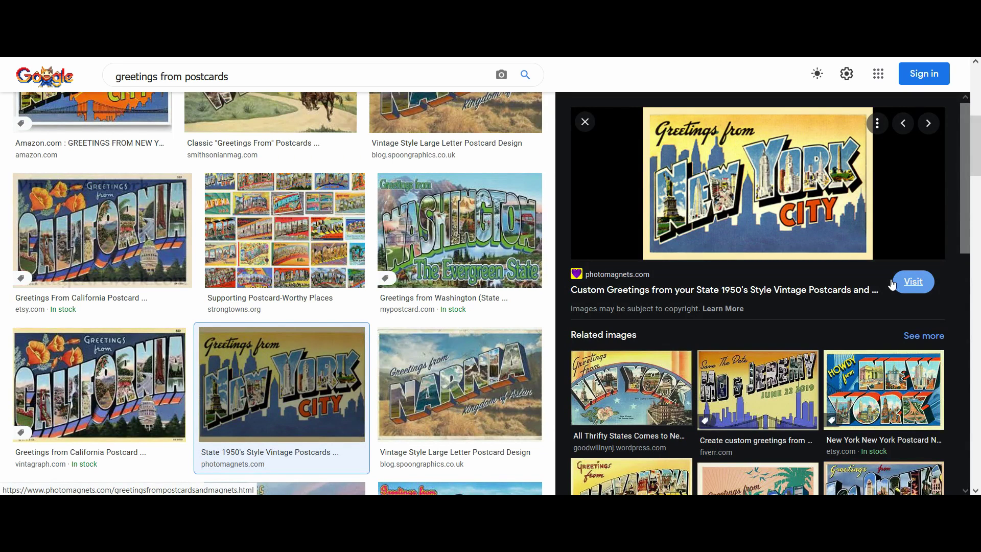
left_click(892, 282)
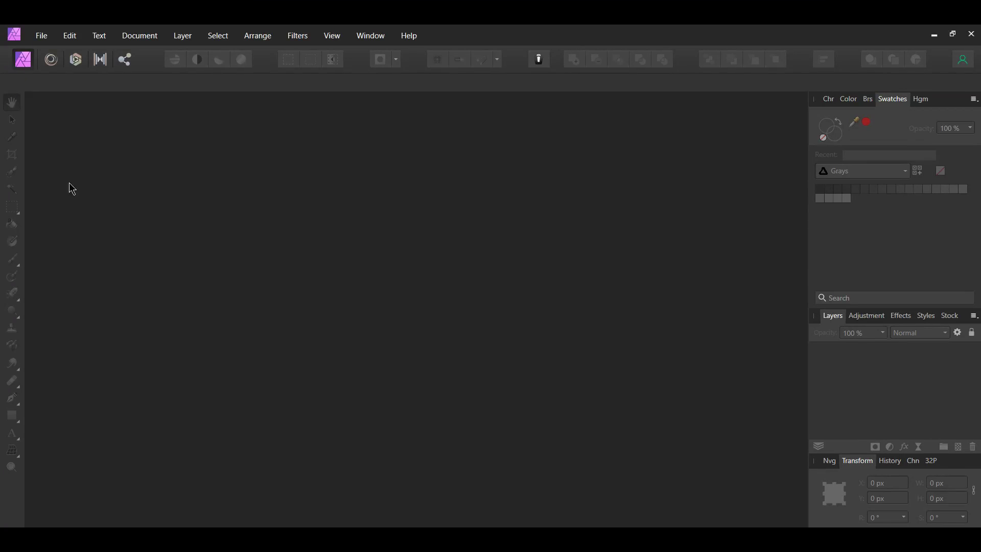
- Start a new document measured in inches, with a page 6 in wide and 4 in high
left_click(41, 36)
left_click(46, 61)
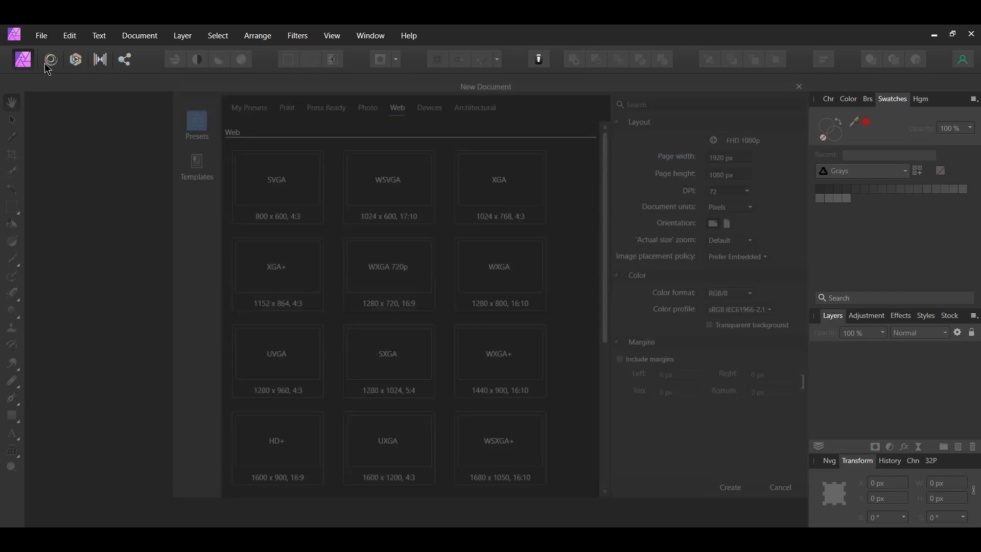
left_click(758, 204)
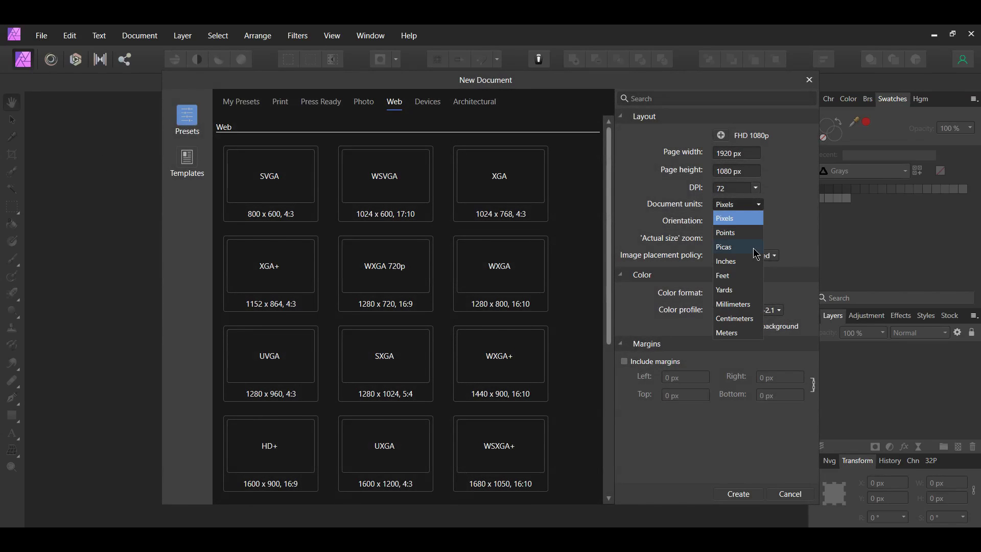
left_click(746, 262)
left_click(744, 153)
type("6")
key("Tab")
type("4")
key("Return")
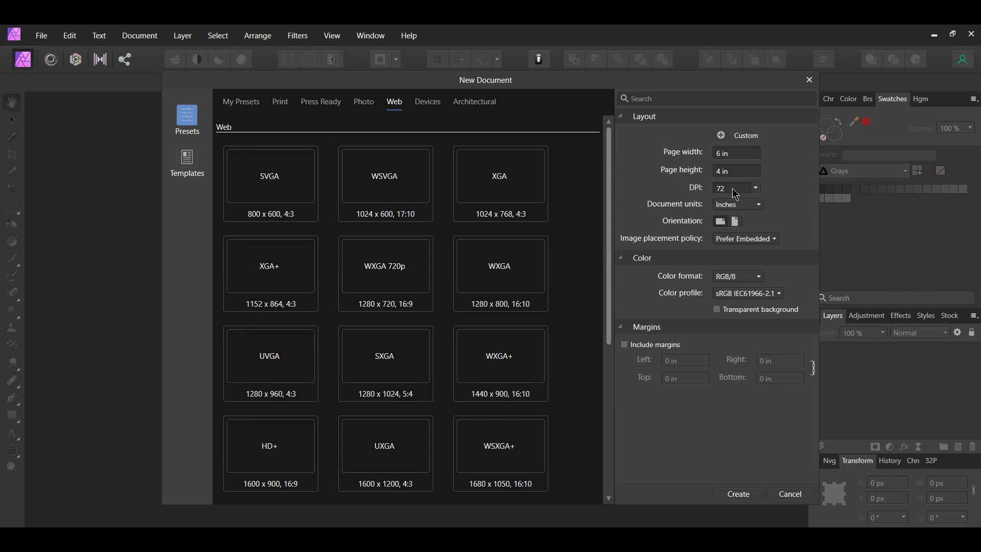
- Set the new document to 300 DPI with the RGB/8 color format and create it
left_click(732, 188)
type("300")
key("Return")
left_click(760, 277)
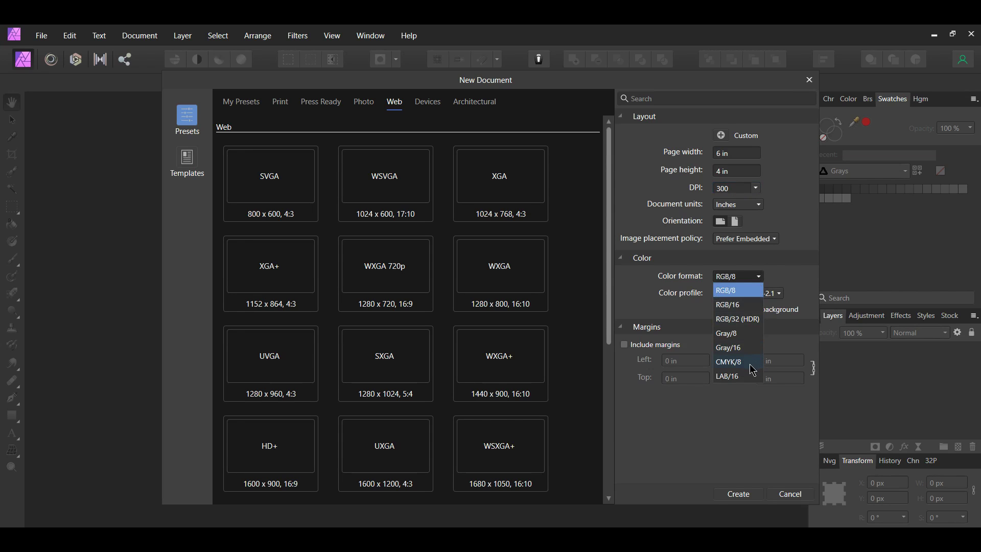
left_click(754, 370)
left_click(725, 495)
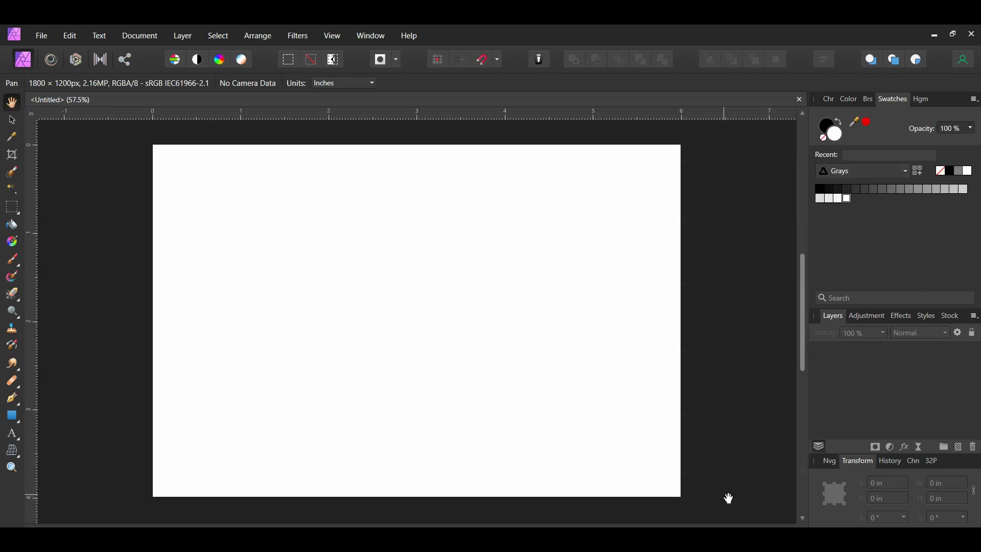
- Add the artistic text "PARIS" at 100 pt across the middle of the page
left_click(12, 433)
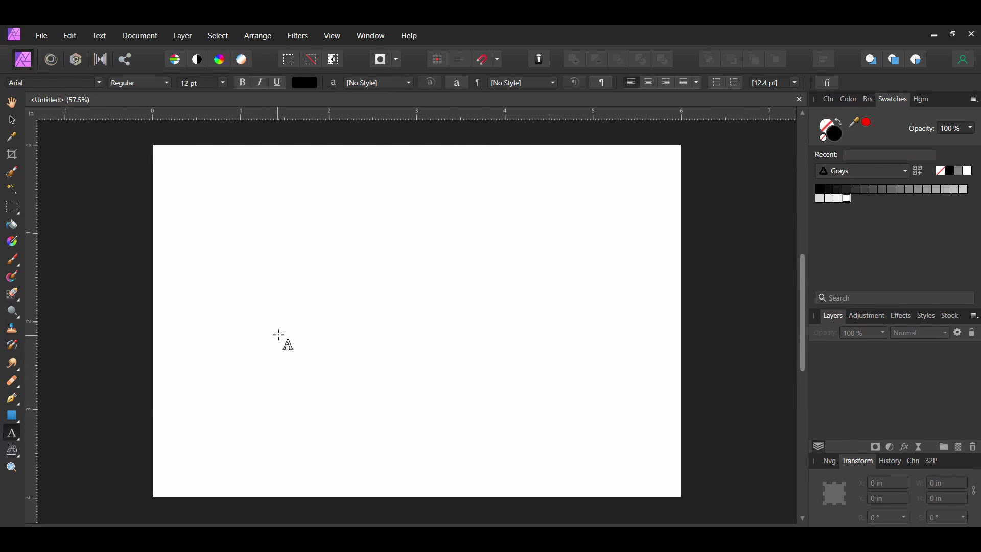
left_click_drag(280, 329, 302, 350)
type("PARIS")
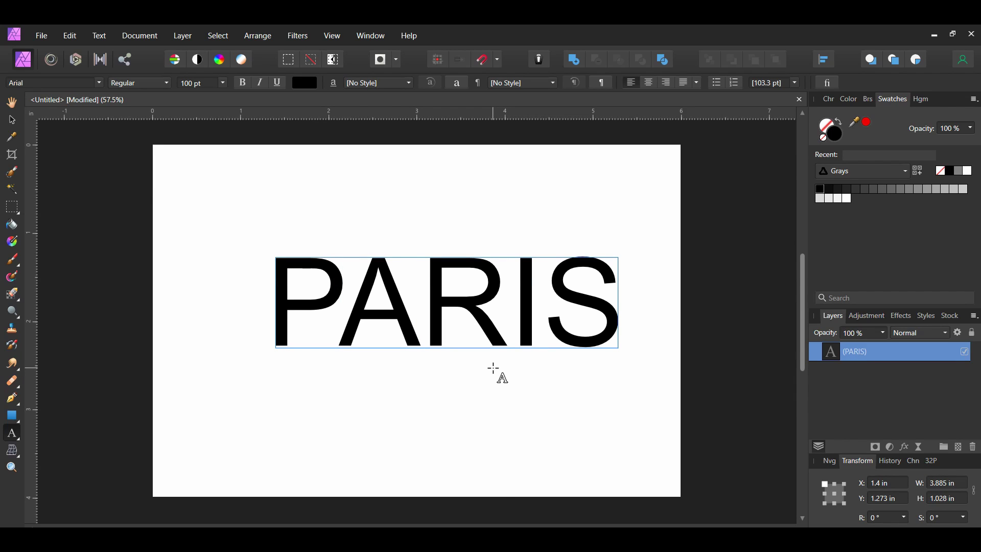
- Change the font of the whole PARIS text to Bowlby One SC
double_click(332, 306)
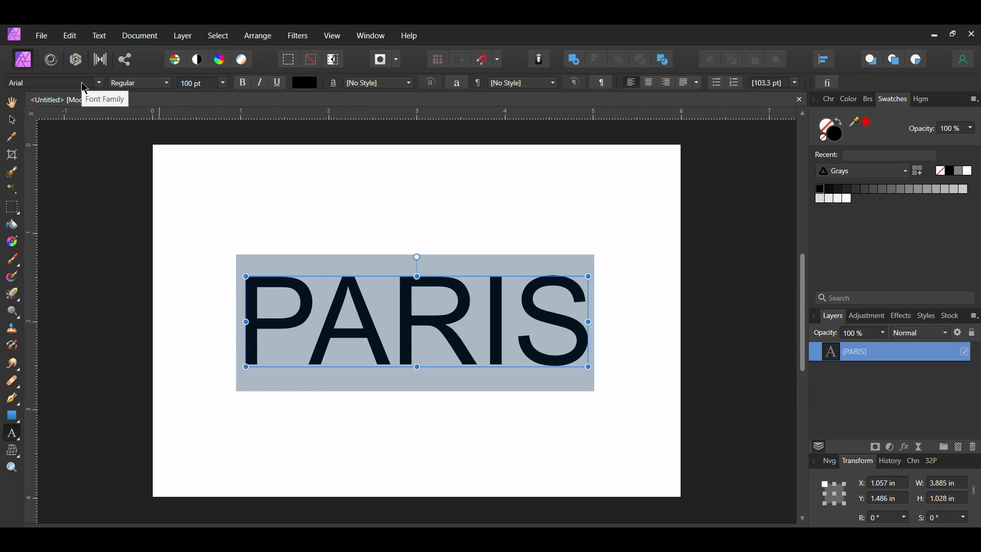
left_click(83, 84)
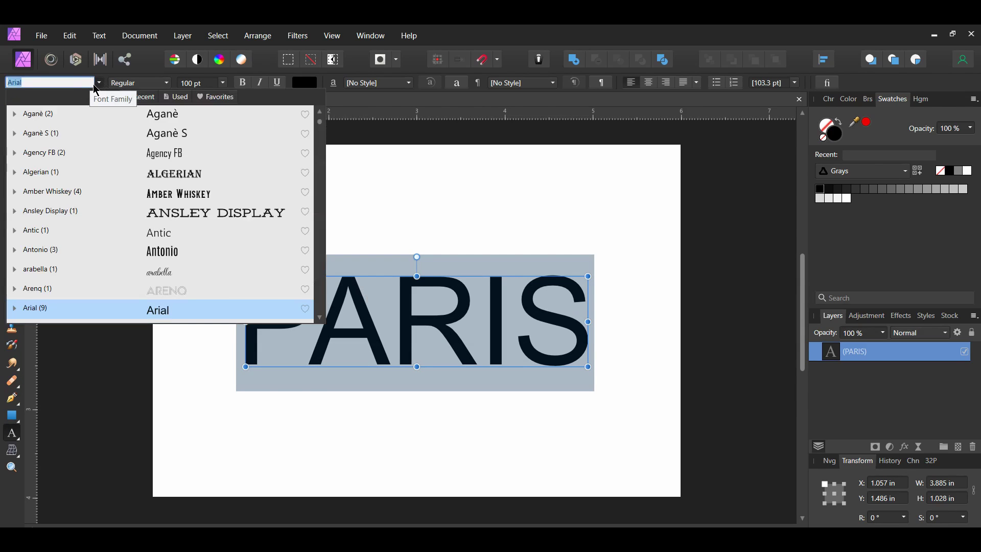
type("bow")
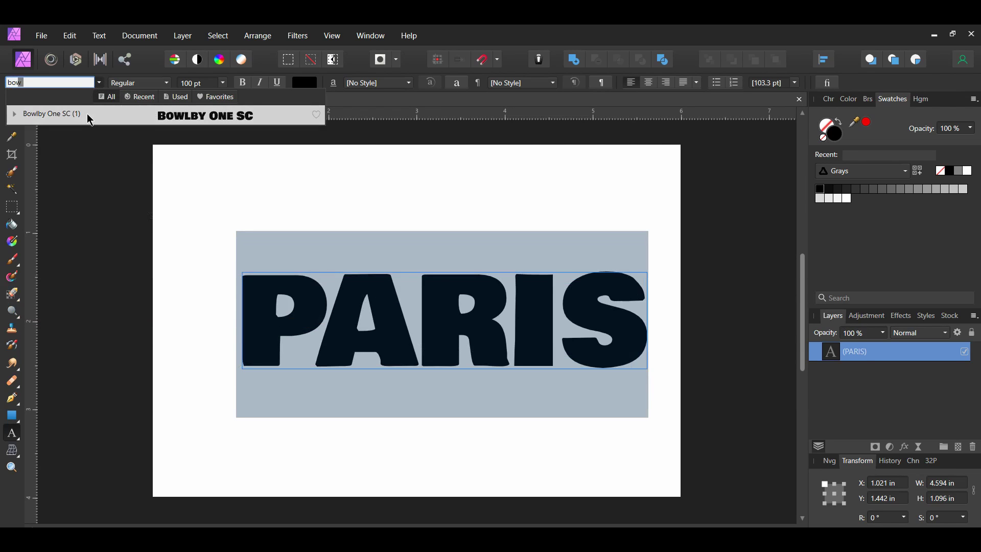
left_click(87, 114)
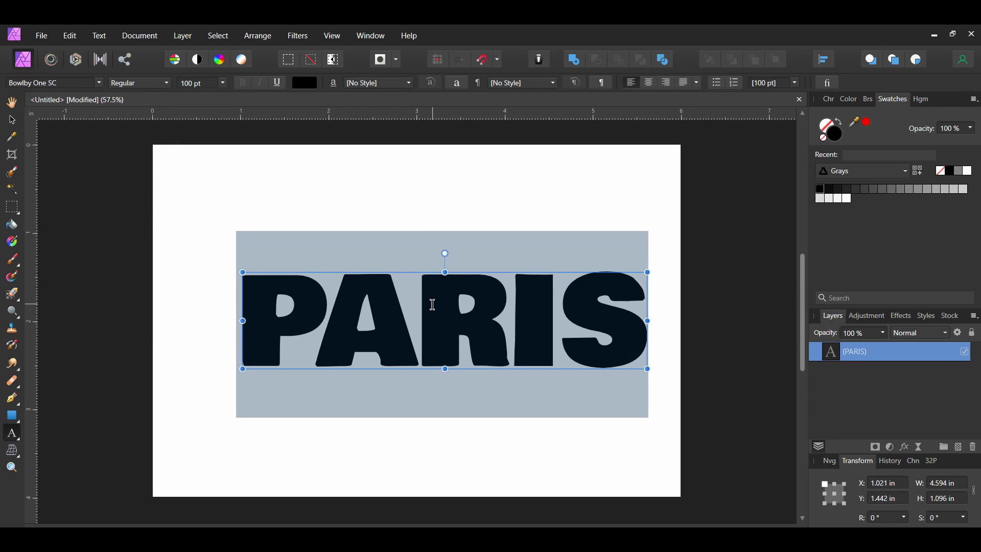
- Turn on snapping, center the PARIS text on the page, and deselect it
left_click(481, 60)
left_click_drag(390, 273, 363, 273)
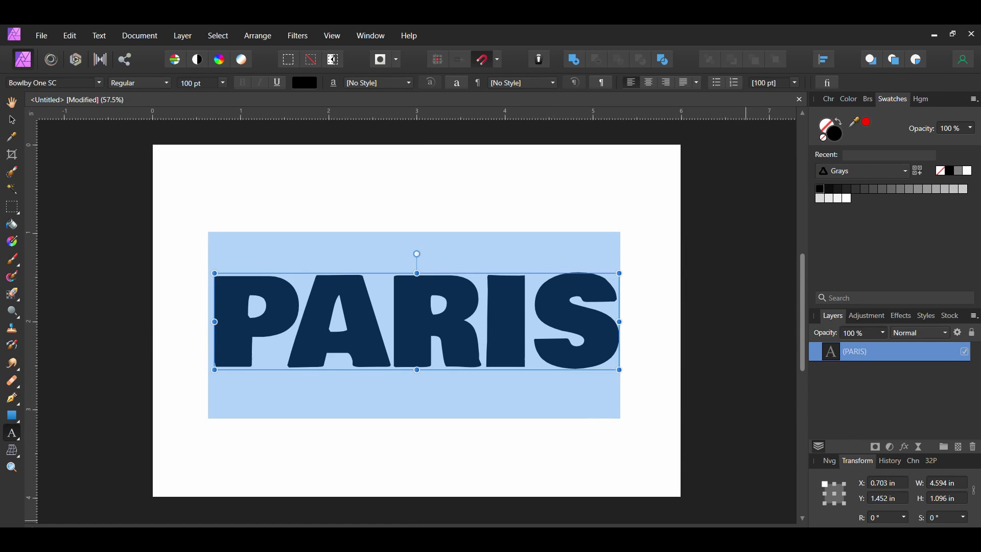
left_click(661, 454)
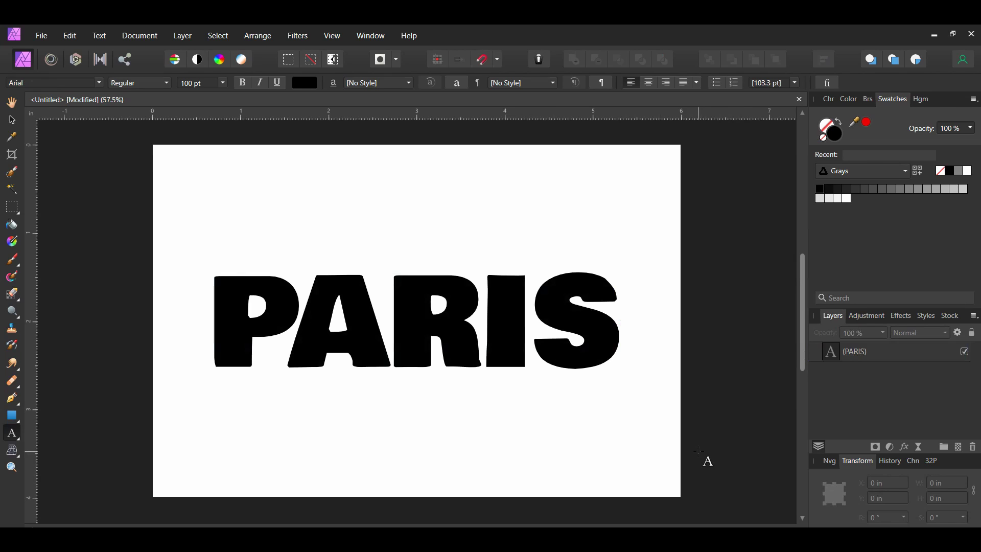
key("v")
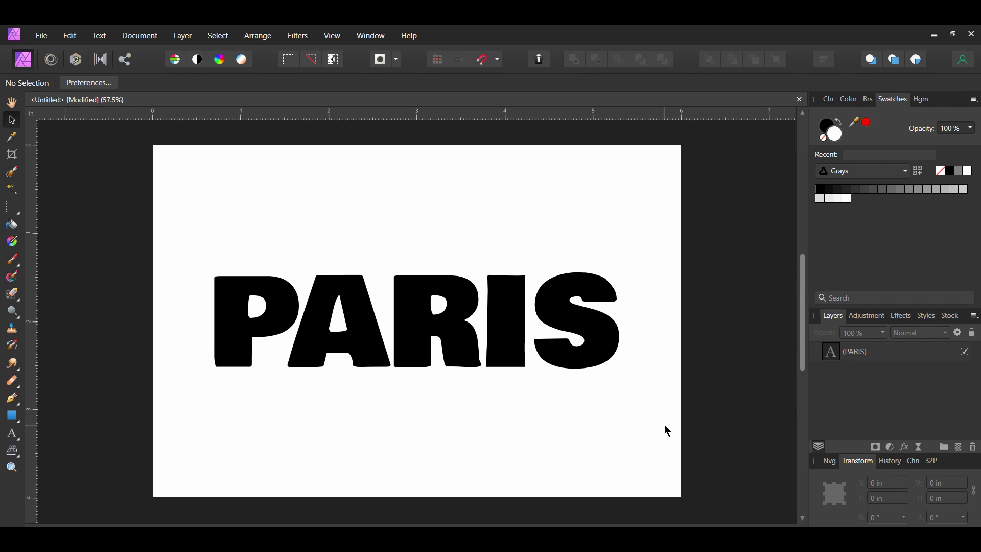
- Place the Eiffel Tower, Arc de Triomphe, café table, street and Louvre photos from the Postcard folder into the document
left_click(42, 35)
left_click(56, 168)
left_click(383, 174)
left_click(452, 171, "ctrl")
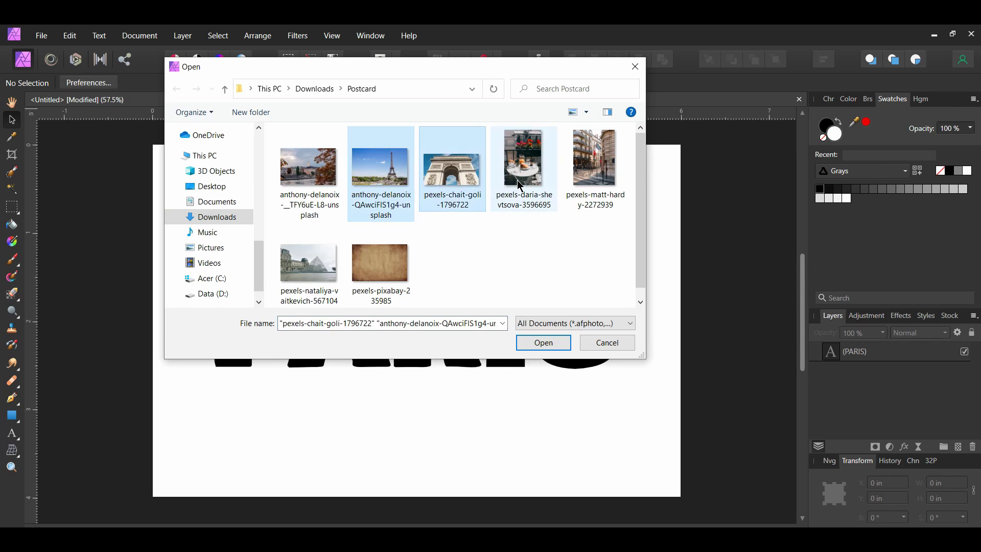
left_click(523, 171, "ctrl")
left_click(596, 169, "ctrl")
left_click(318, 260, "ctrl")
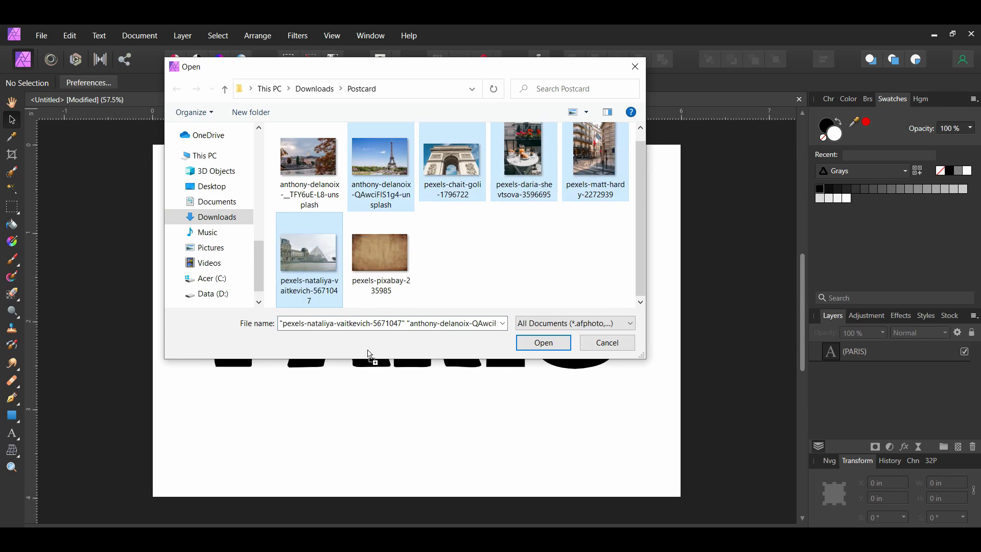
left_click_drag(318, 259, 422, 412)
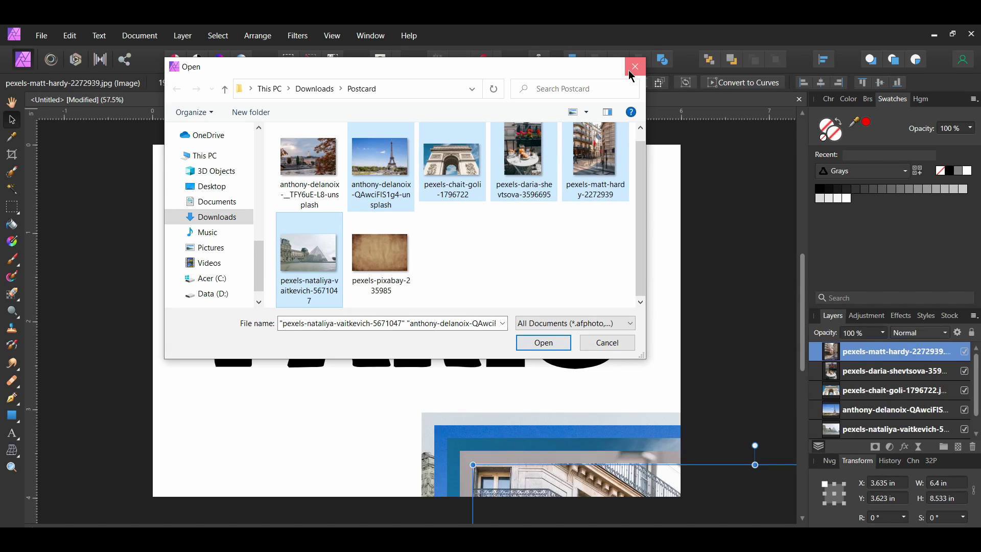
left_click(635, 67)
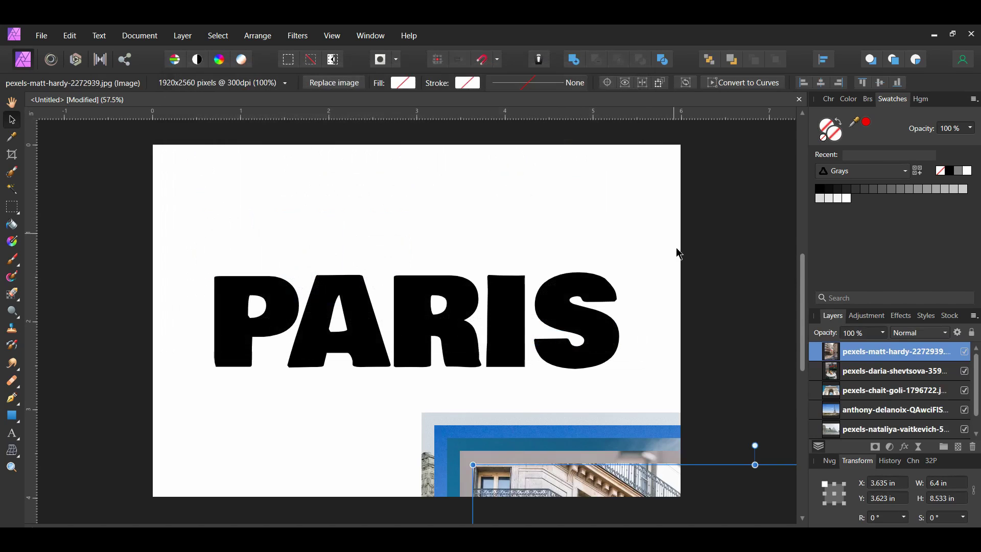
- Hide every placed photo layer except the Eiffel Tower photo
left_click(887, 390, "shift")
scroll(885, 393, "down", 1)
left_click(883, 410, "ctrl")
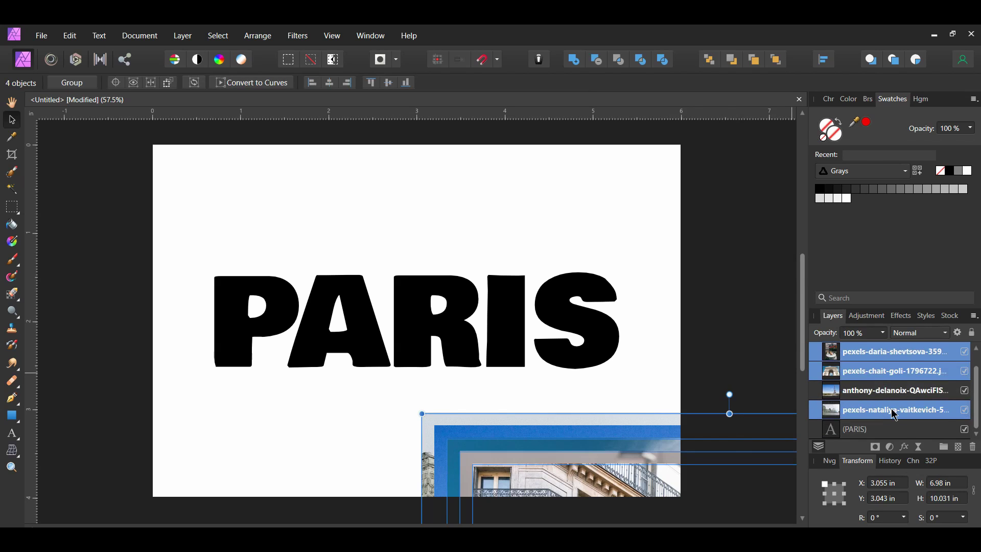
left_click(965, 410)
left_click(648, 343)
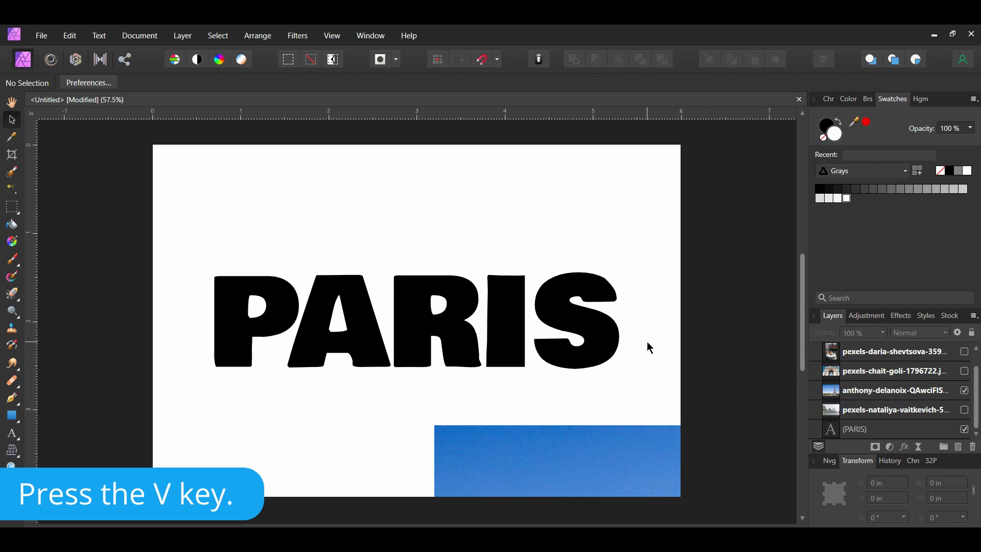
- Nest the Eiffel Tower photo layer inside the PARIS text layer so the letters clip it
left_click(837, 392)
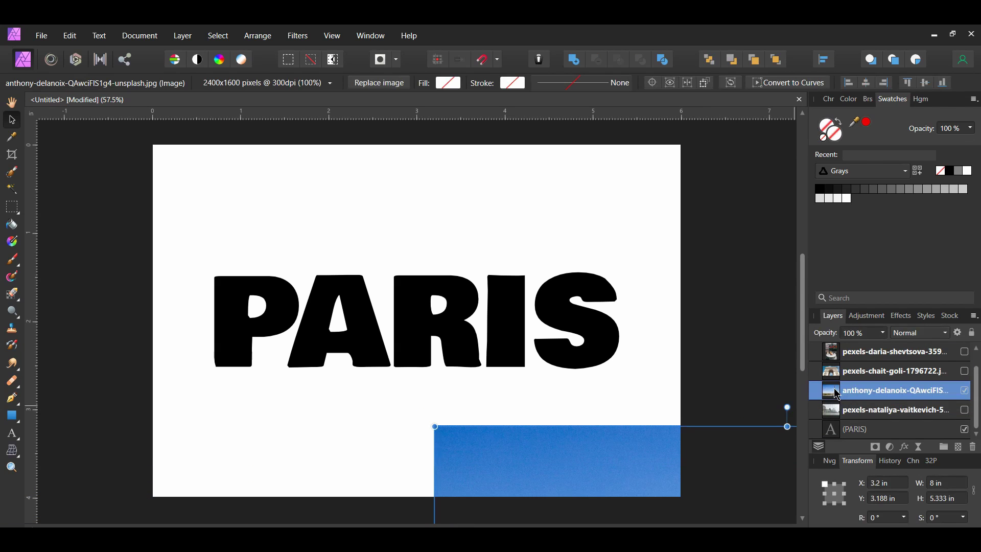
left_click_drag(837, 395, 815, 435)
left_click(815, 430)
scroll(837, 431, "down", 1)
left_click(837, 430)
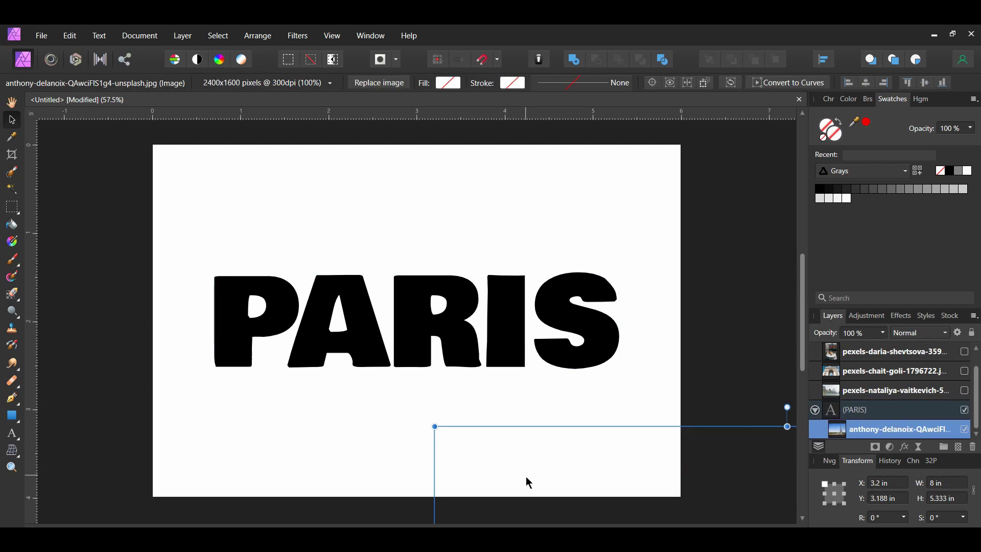
- Scale the Eiffel Tower photo to about 2.3 by 1.5 in and position it so the tower fills the letter P
left_click_drag(525, 477, 330, 289)
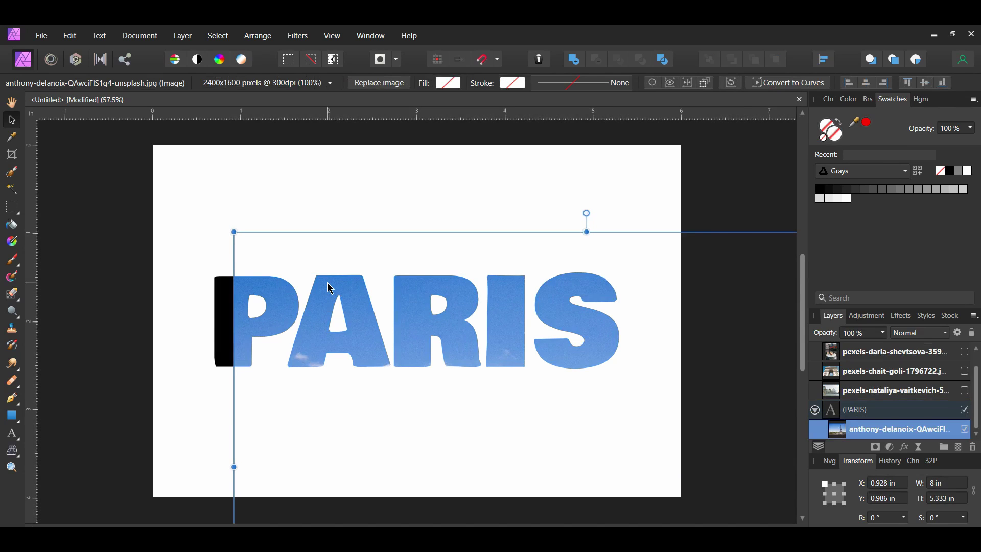
left_click(976, 496)
left_click_drag(511, 316, 315, 222)
left_click_drag(742, 133, 400, 302)
left_click_drag(265, 413, 279, 194)
left_click_drag(448, 126, 316, 214)
left_click_drag(51, 214, 129, 267)
left_click_drag(243, 326, 229, 315)
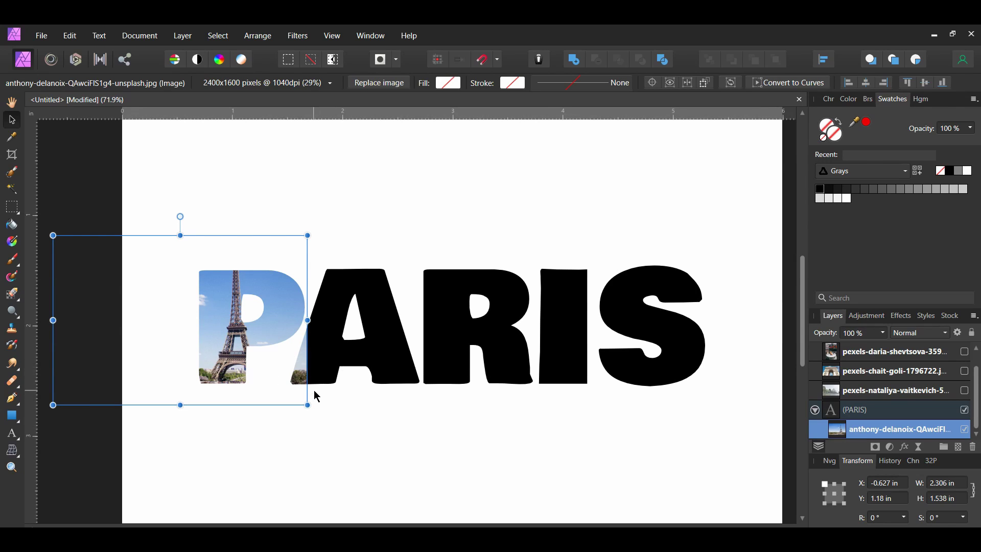
- Add a mask to the Eiffel Tower photo and paint black over the letter A with a soft 64.4 px brush at 25% hardness
left_click(879, 452)
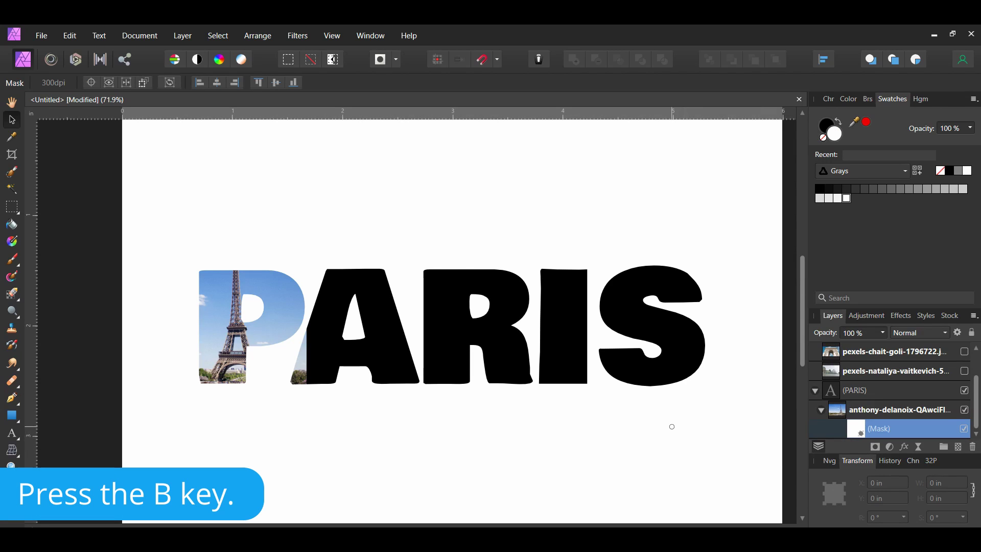
key("b")
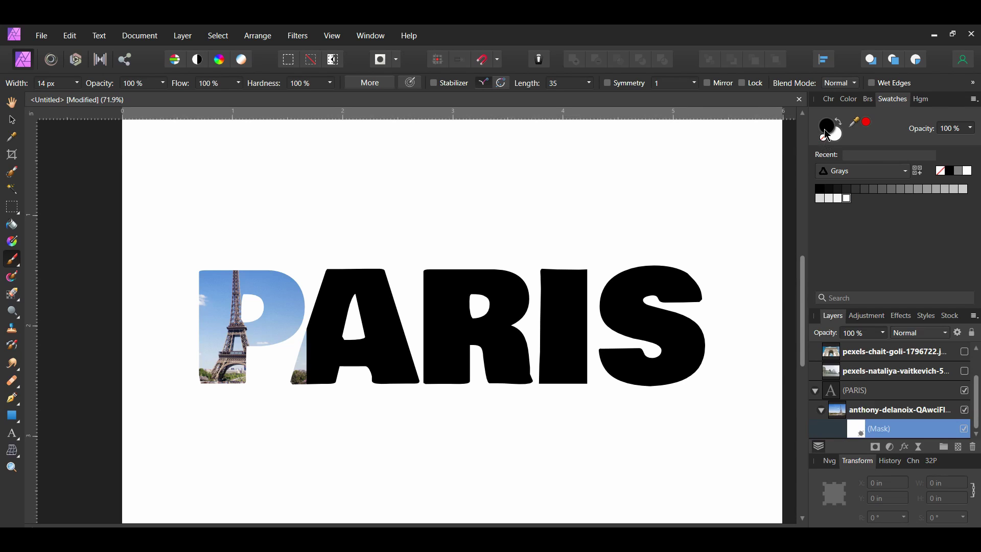
left_click(869, 101)
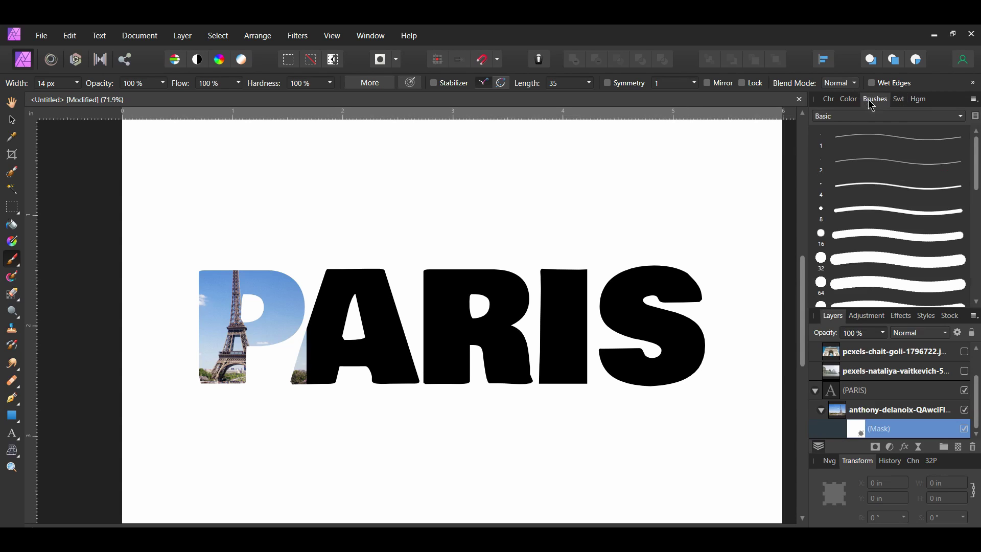
scroll(875, 241, "down", 4)
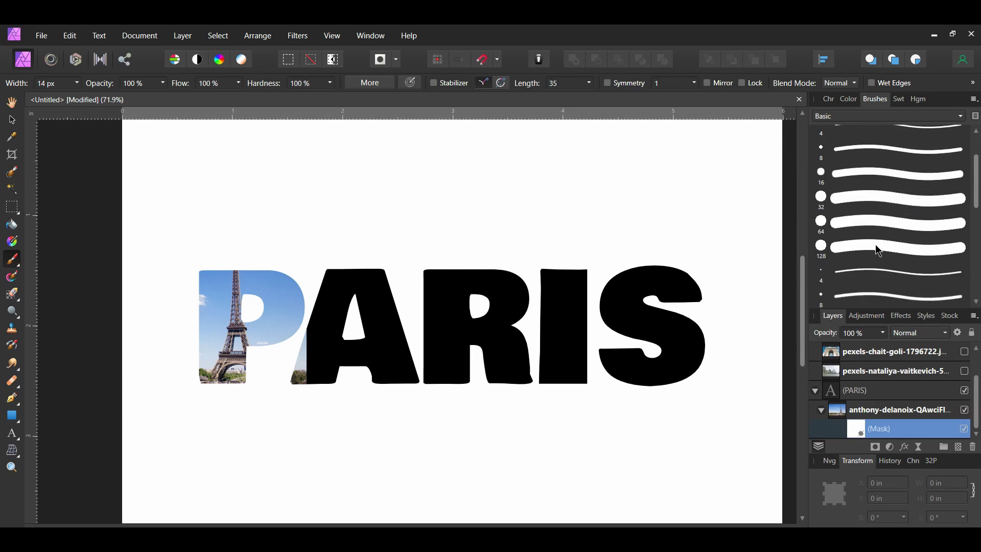
left_click(873, 256)
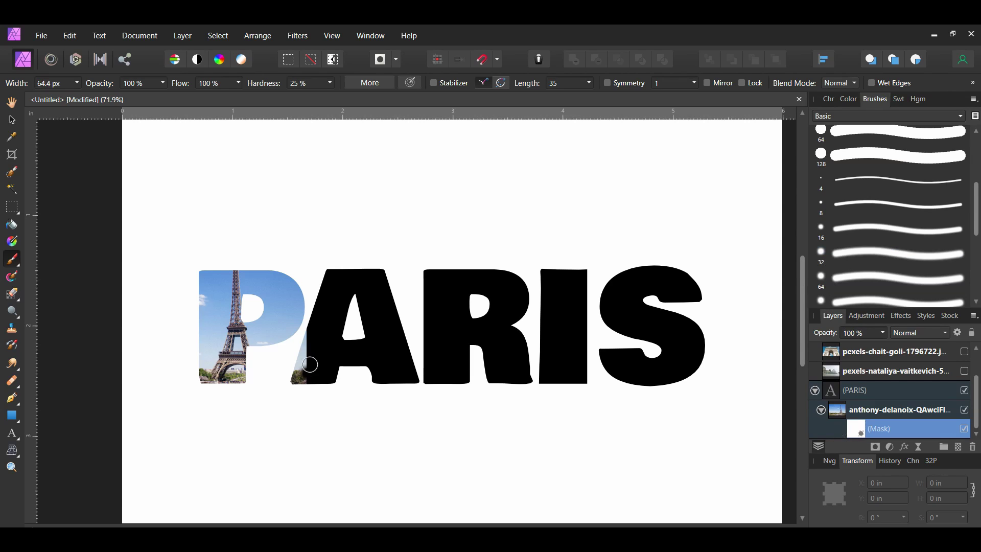
mouse_move(309, 361)
left_mouse_down()
mouse_move(299, 392)
mouse_move(295, 351)
mouse_move(313, 328)
left_mouse_up()
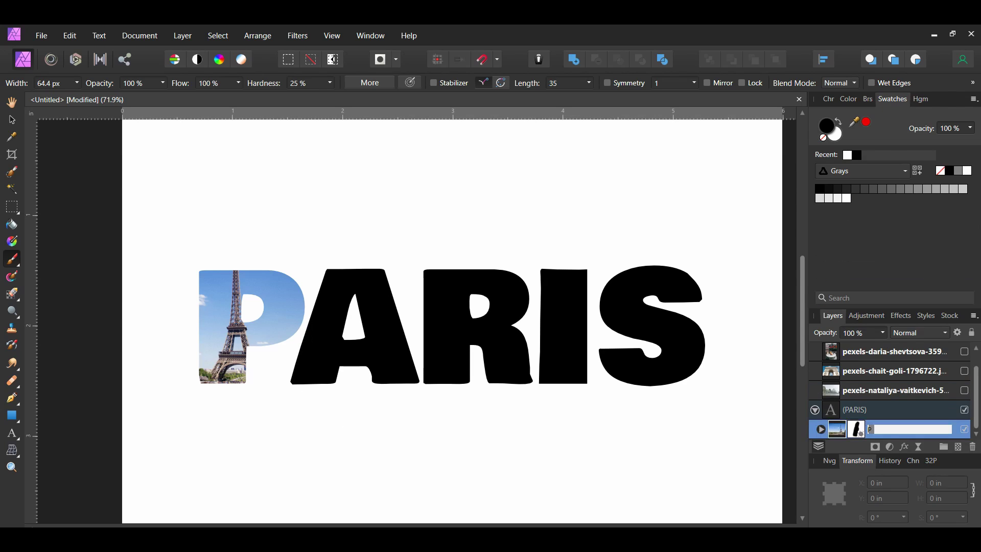
- Rename the masked Eiffel Tower photo layer as P
double_click(871, 429)
type("P")
key("Return")
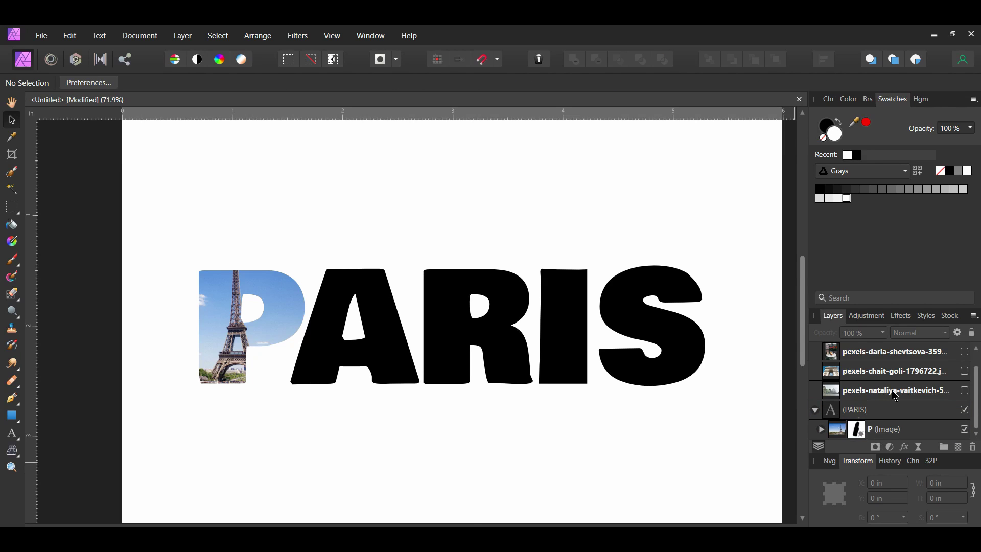
- Show the Louvre photo layer and nest it inside the PARIS text layer, above the P layer
left_click(893, 395)
left_click(964, 391)
left_click_drag(840, 392, 849, 420)
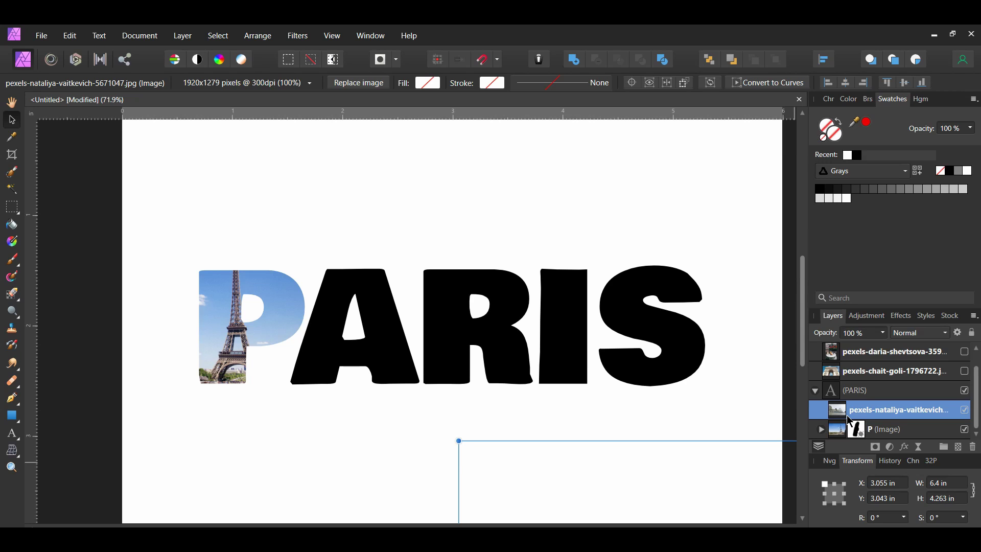
- Scale the Louvre photo to about 1.7 by 1.1 in and position it so the pyramid fills the letter A
left_click_drag(649, 479, 288, 181)
left_click_drag(97, 142, 341, 305)
left_click_drag(422, 427, 313, 384)
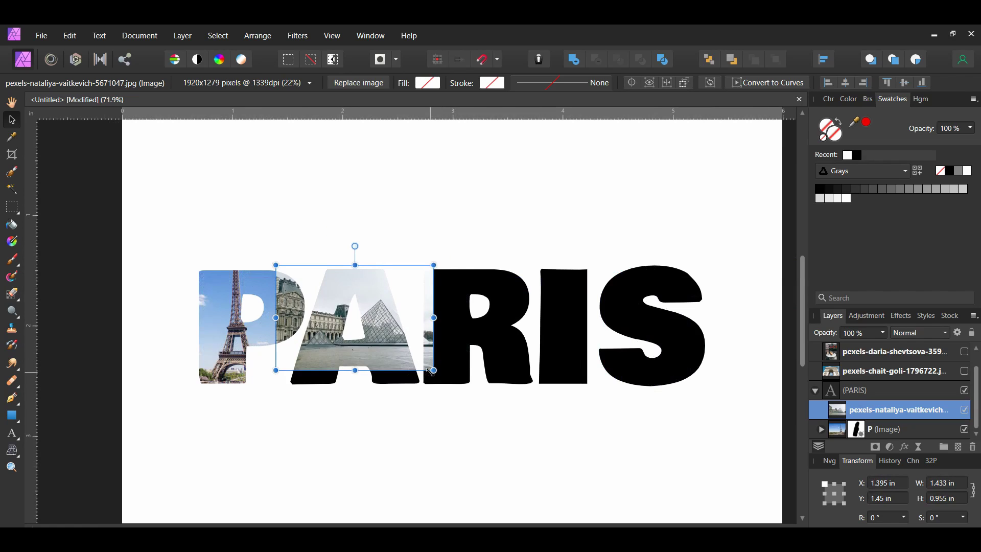
left_click_drag(432, 373, 454, 402)
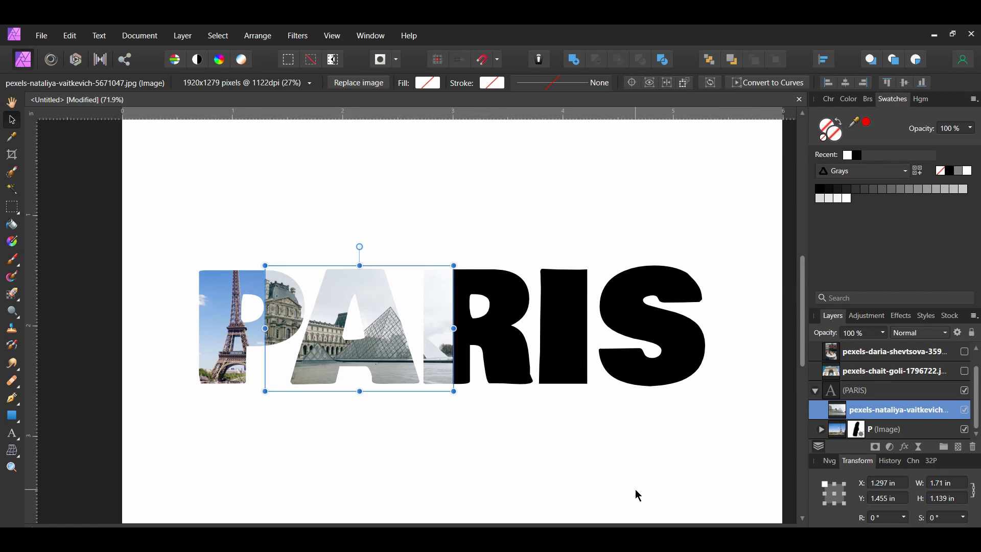
- Add a mask to the Louvre photo and paint black over the letters R and P with the 64.4 px brush
left_click(876, 448)
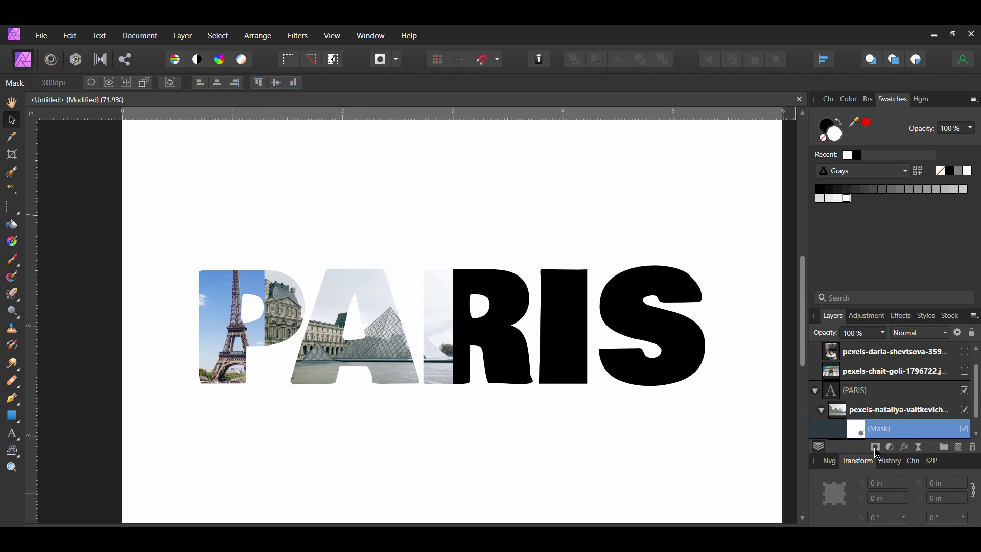
key("b")
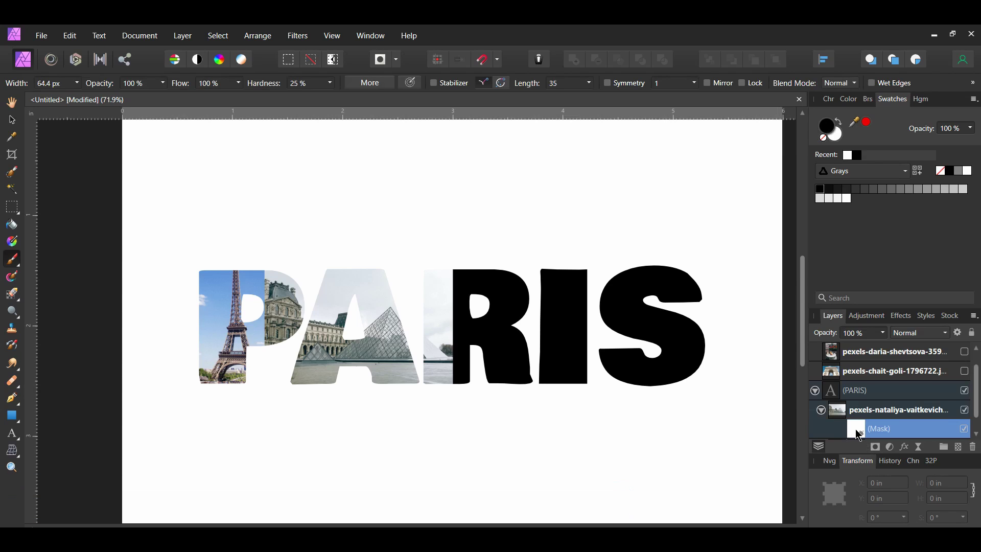
mouse_move(438, 277)
left_mouse_down()
mouse_move(415, 275)
mouse_move(428, 322)
mouse_move(424, 257)
mouse_move(443, 361)
mouse_move(436, 343)
mouse_move(442, 322)
mouse_move(450, 340)
mouse_move(457, 285)
mouse_move(448, 328)
mouse_move(457, 366)
mouse_move(439, 389)
mouse_move(435, 371)
mouse_move(426, 386)
mouse_move(443, 358)
left_mouse_up()
mouse_move(272, 272)
left_mouse_down()
mouse_move(259, 304)
mouse_move(273, 299)
left_mouse_up()
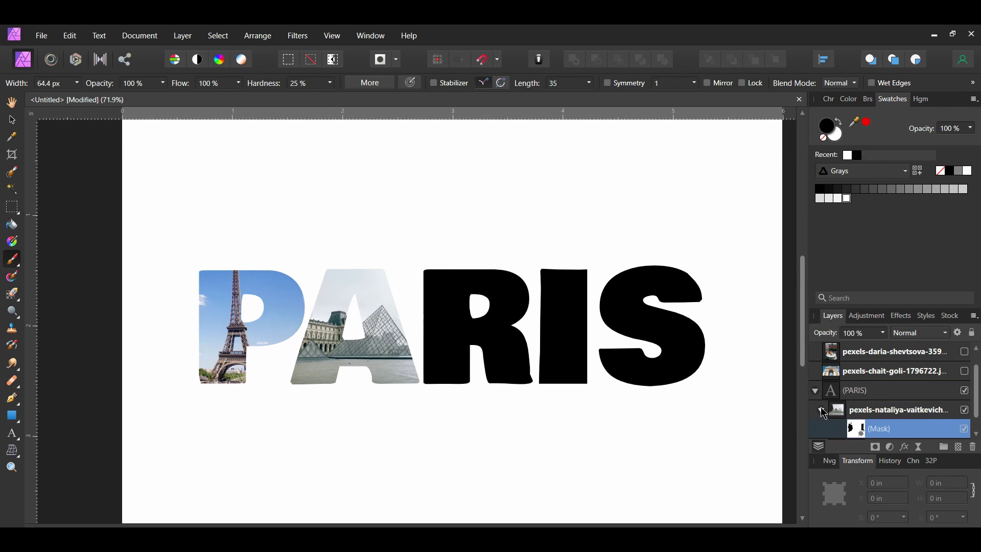
- Rename the masked Louvre photo layer as A
left_click(821, 410)
double_click(897, 411)
type("A")
key("Return")
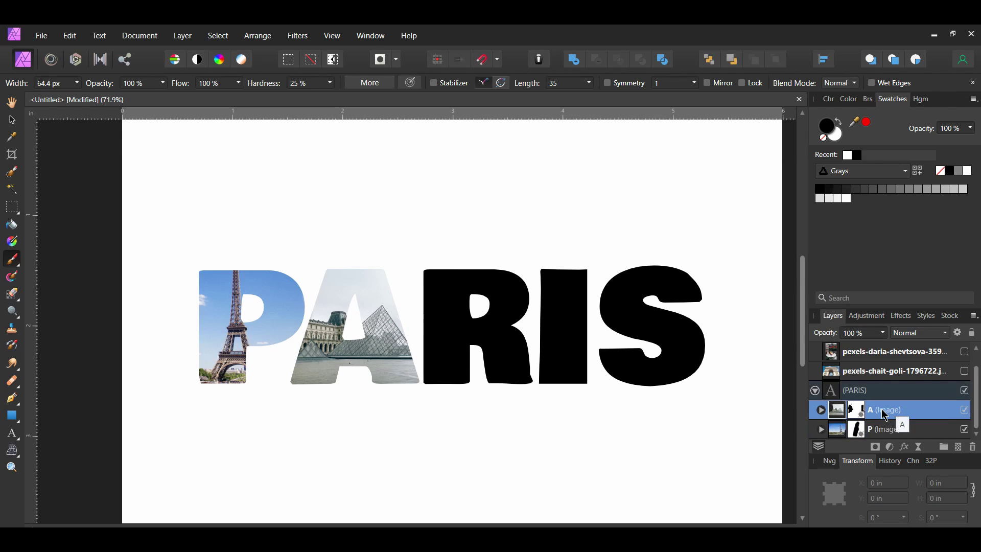
- Show the café table photo nested inside the PARIS text layer, and fit it over the letter R at about 1 by 1.5 in
left_click(889, 357)
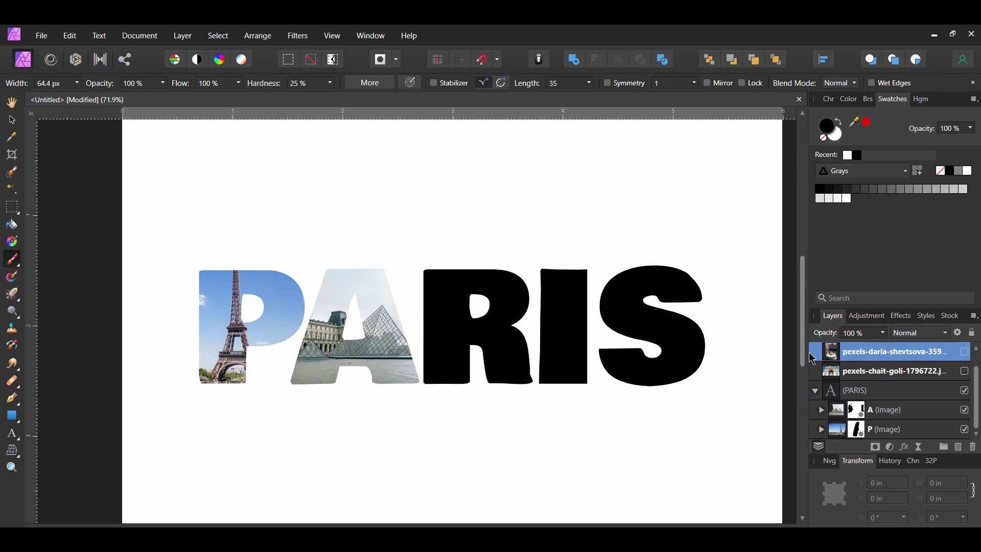
left_click_drag(815, 358, 843, 399)
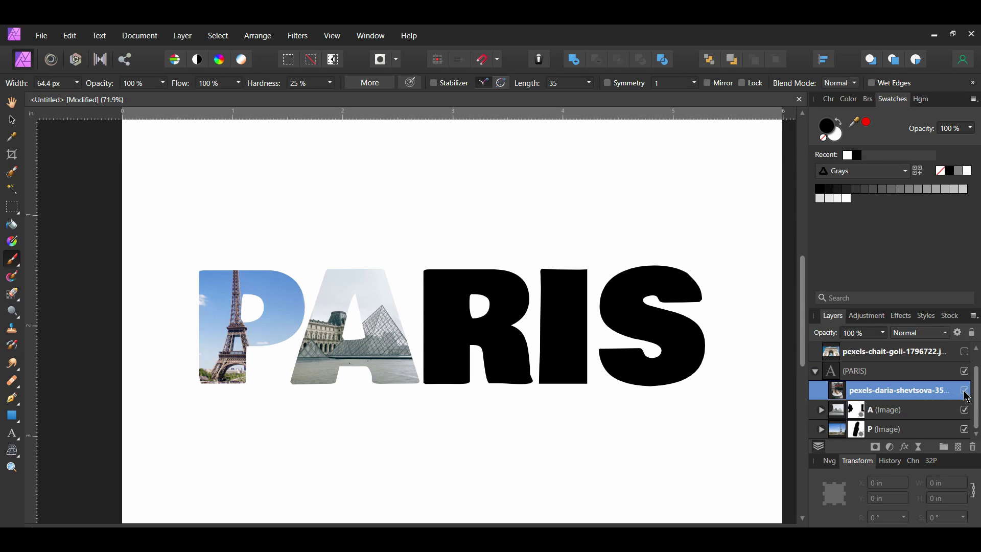
key("v")
left_click_drag(643, 404, 438, 169)
left_click_drag(293, 162, 473, 431)
left_click_drag(562, 460, 398, 195)
left_click_drag(308, 167, 436, 210)
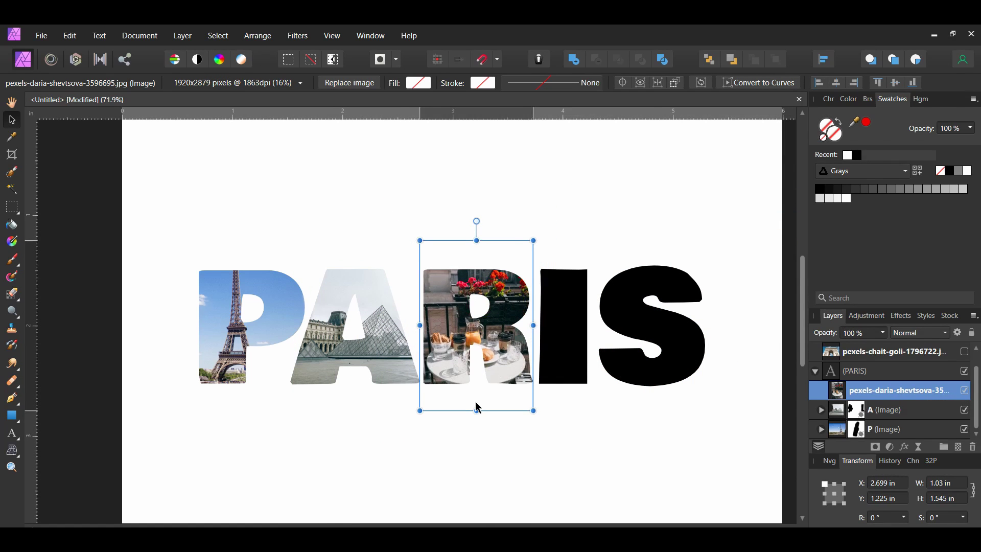
left_click_drag(476, 401, 476, 386)
left_click(175, 434)
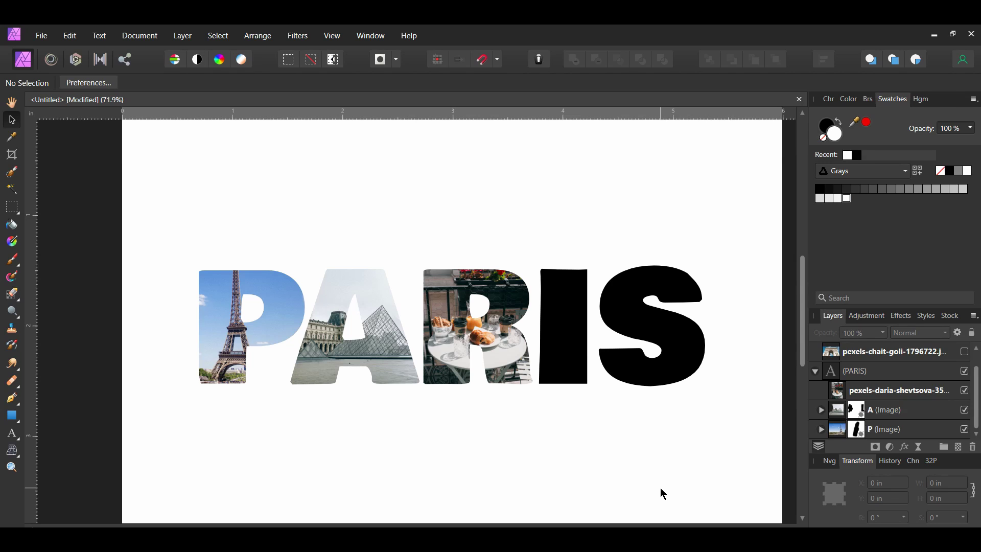
- Show the street photo layer with the French flag and nest it inside the PARIS text layer, above the café photo
scroll(884, 401, "up", 1)
left_click_drag(833, 353, 847, 395)
left_click(964, 390)
- Scale the street photo to about 0.87 by 1.17 in and position it so the flag falls inside the letter I
left_click_drag(724, 511, 598, 200)
left_click_drag(397, 192, 695, 442)
left_click_drag(734, 474, 552, 266)
left_click_drag(496, 227, 526, 269)
left_click_drag(634, 413, 608, 393)
left_click_drag(575, 337, 565, 338)
left_click_drag(604, 388, 612, 397)
mouse_move(572, 345)
left_mouse_down()
mouse_move(563, 339)
mouse_move(568, 346)
left_mouse_up()
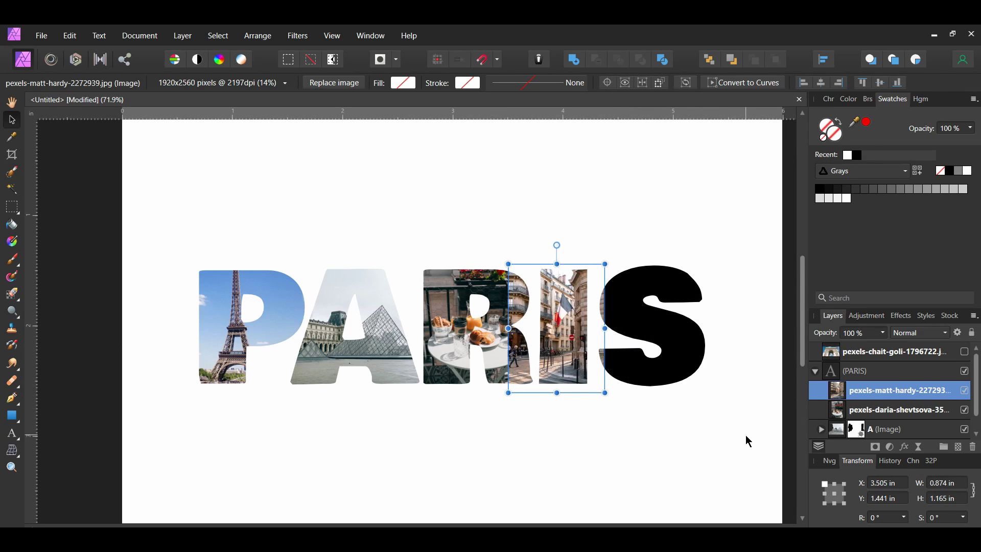
- Add a mask to the street photo and paint black over the letters R and S with the 64.4 px brush
left_click(890, 447)
left_click(885, 450)
left_click(876, 448)
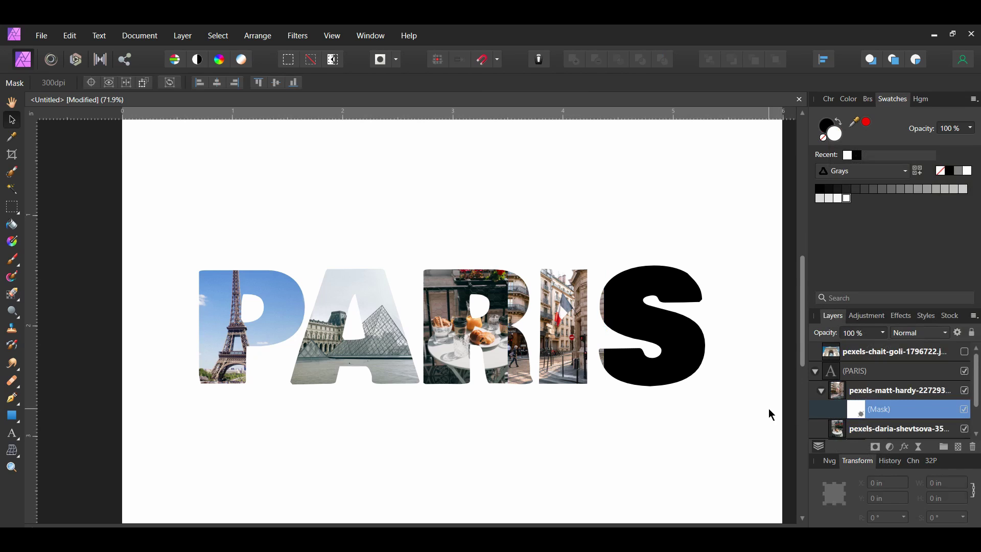
key("b")
left_click(855, 412)
mouse_move(513, 271)
left_mouse_down()
mouse_move(516, 296)
mouse_move(525, 282)
mouse_move(528, 302)
mouse_move(511, 344)
mouse_move(510, 393)
mouse_move(519, 363)
left_mouse_up()
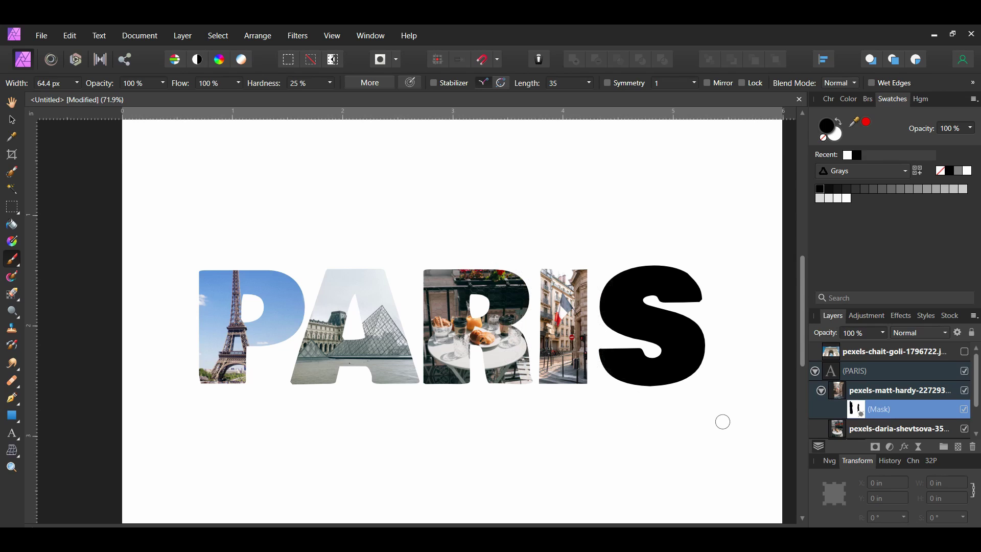
- Rename the café photo layer as R and the masked street photo layer as I
left_click(821, 393)
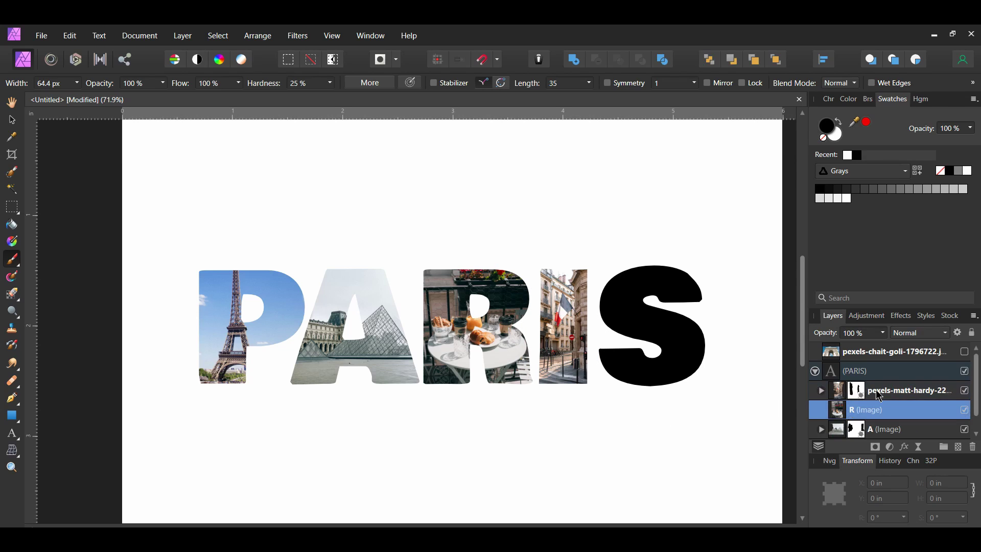
double_click(878, 394)
type("II")
key("Return")
- Show the Arc de Triomphe photo layer and nest it inside the PARIS text layer, above the I layer
left_click(857, 357)
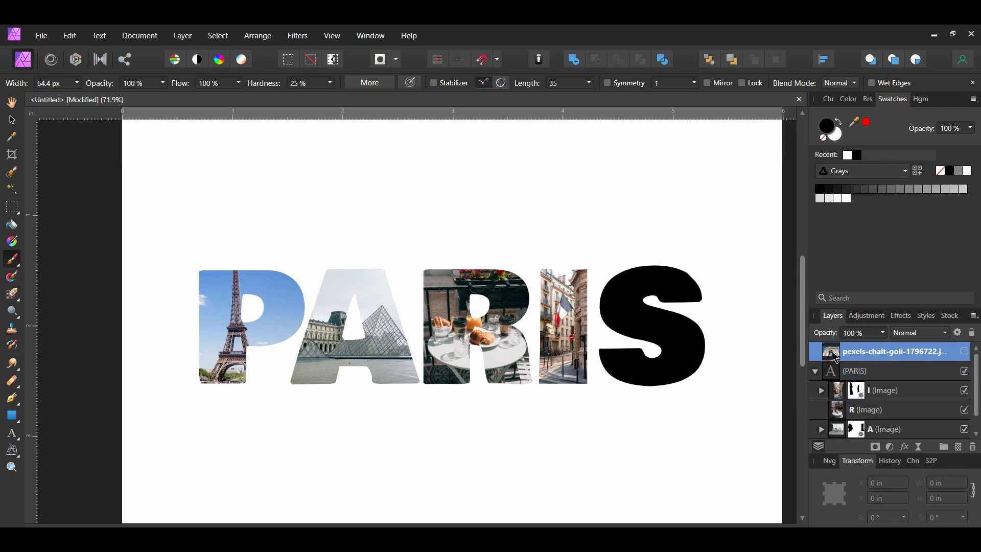
left_click_drag(816, 354, 967, 378)
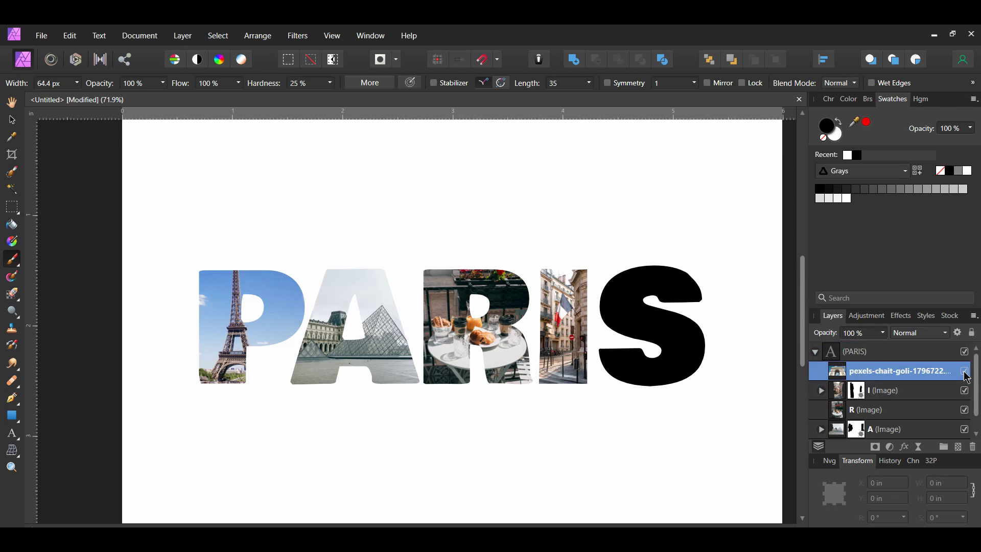
- Scale the Arc de Triomphe photo to about 2.2 by 1.2 in and position it so the arch fills the letter S
key("v")
left_click_drag(681, 465, 615, 159)
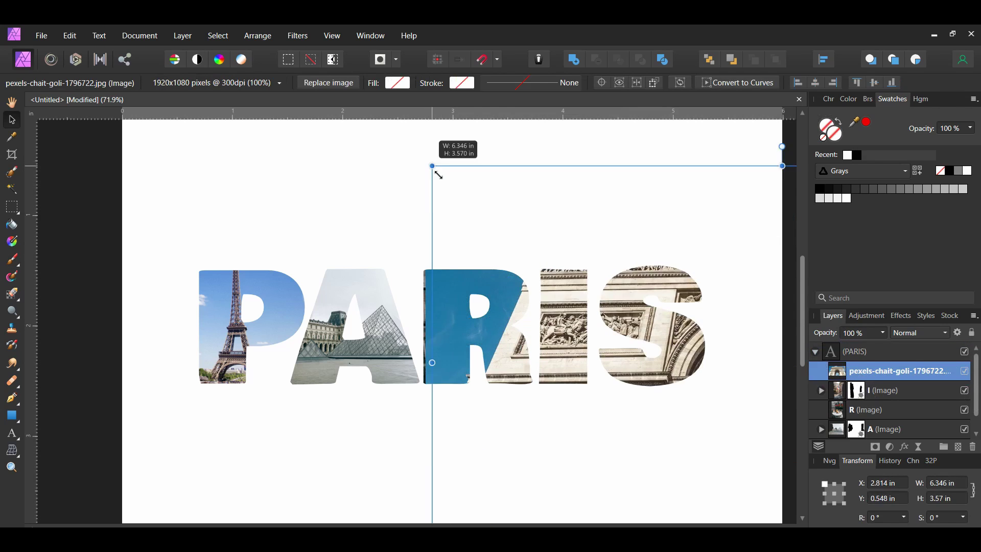
left_click_drag(425, 161, 700, 316)
left_click_drag(735, 444, 581, 297)
left_click_drag(545, 169, 637, 221)
left_click_drag(745, 317, 537, 328)
left_click_drag(429, 232, 589, 297)
left_click_drag(654, 396, 651, 340)
left_click_drag(762, 367, 801, 399)
left_click_drag(657, 363, 625, 362)
left_click_drag(526, 400, 573, 375)
left_click_drag(769, 374, 790, 386)
left_click_drag(689, 355, 692, 367)
left_click_drag(571, 277, 550, 244)
left_click_drag(646, 360, 653, 355)
left_click_drag(549, 257, 555, 260)
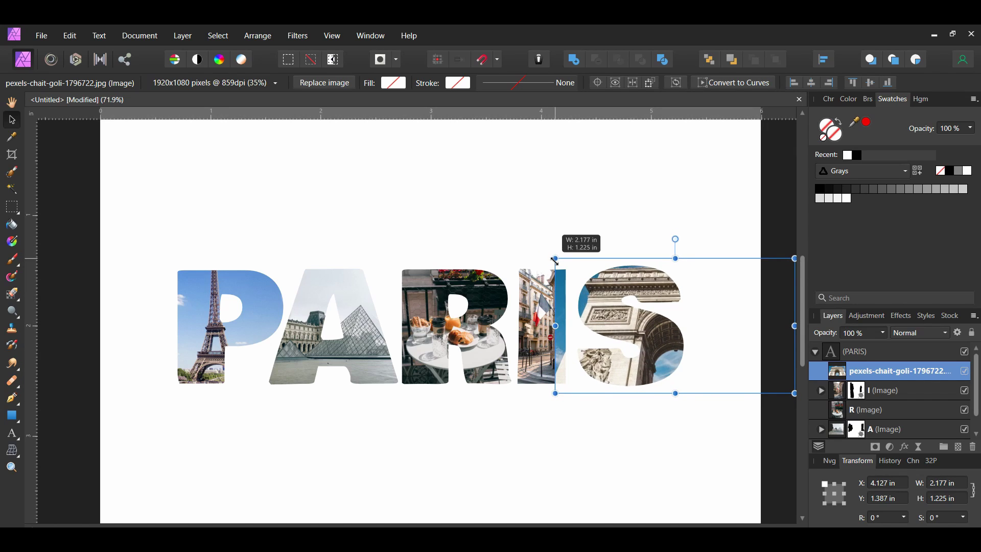
- Add a mask to the Arc de Triomphe photo and paint black over the letter I with the 64.4 px brush
left_click(875, 447)
key("b")
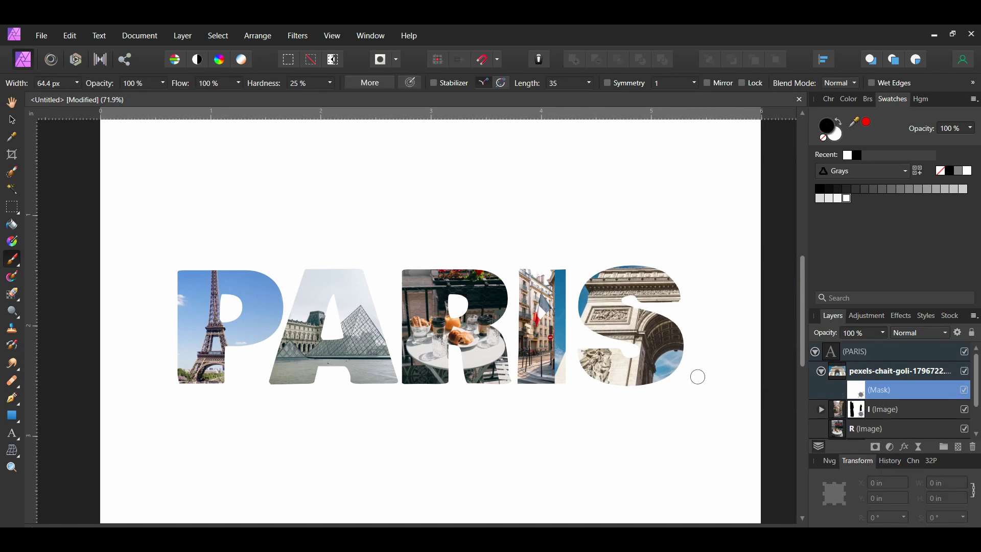
mouse_move(562, 342)
left_mouse_down()
mouse_move(562, 377)
mouse_move(561, 289)
mouse_move(564, 391)
left_mouse_up()
- Rename the masked Arc de Triomphe photo layer as S and collapse it
double_click(884, 371)
type("S")
key("Return")
left_click(821, 371)
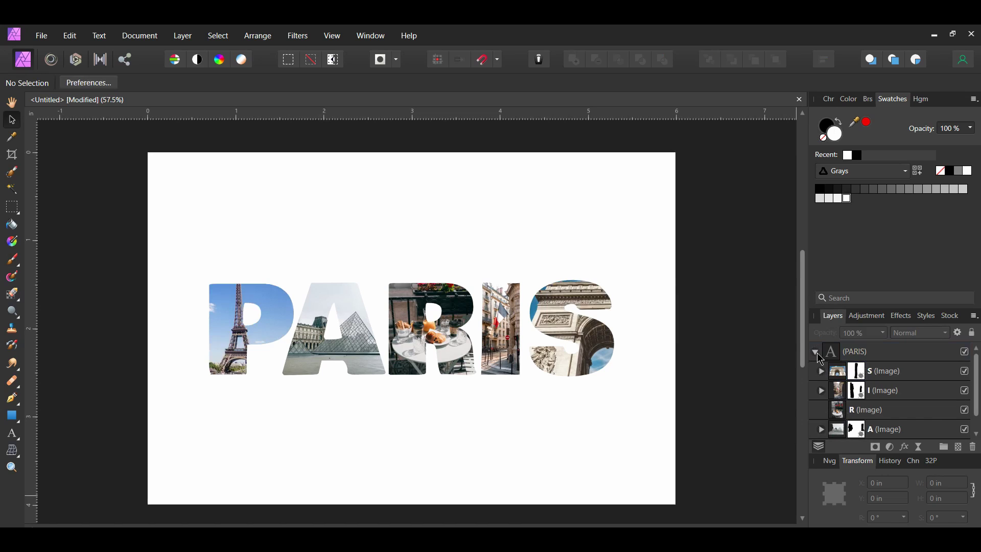
- Mesh warp the PARIS text layer, pulling its upper-right corner up and outward and bowing the top and bottom edges downward
left_click(817, 355)
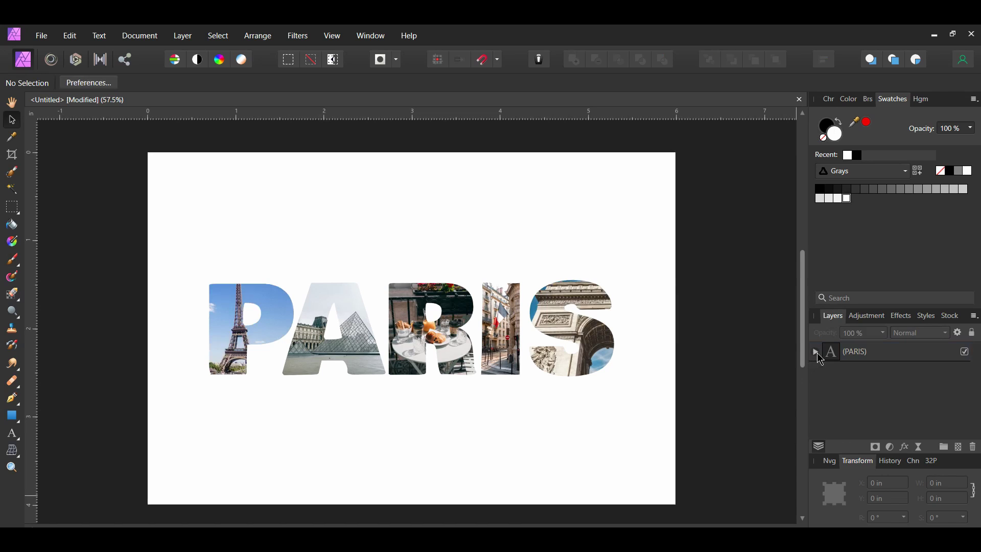
left_click(858, 357)
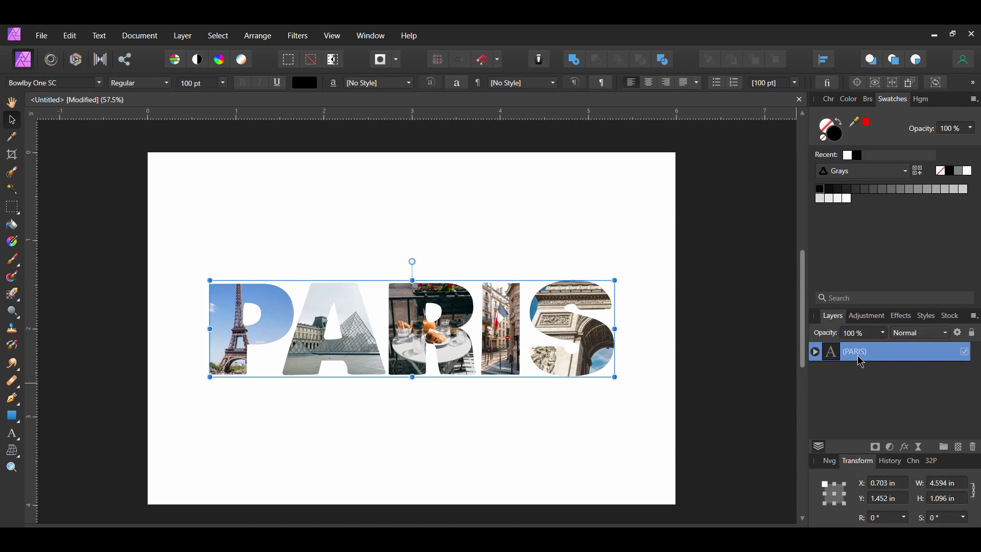
left_click(12, 451)
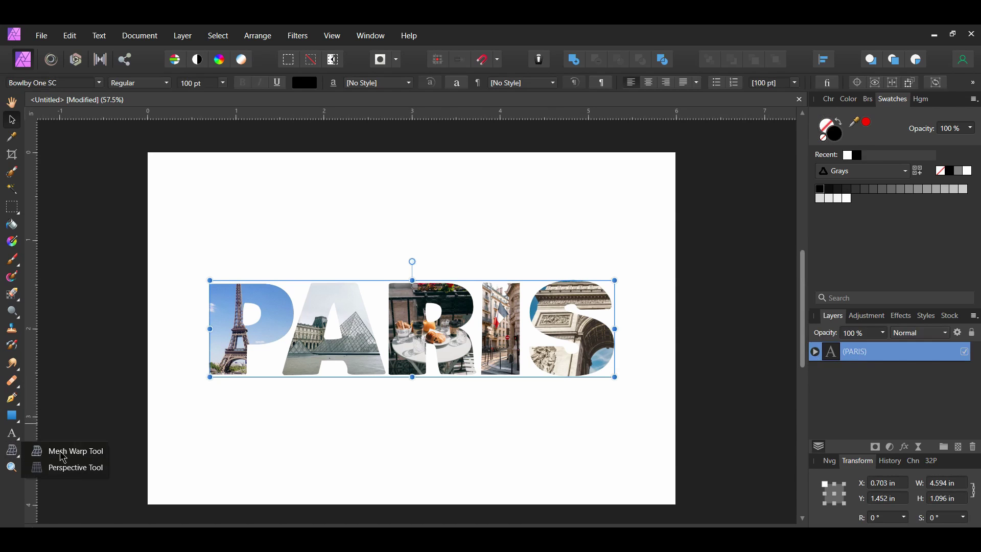
left_click(90, 448)
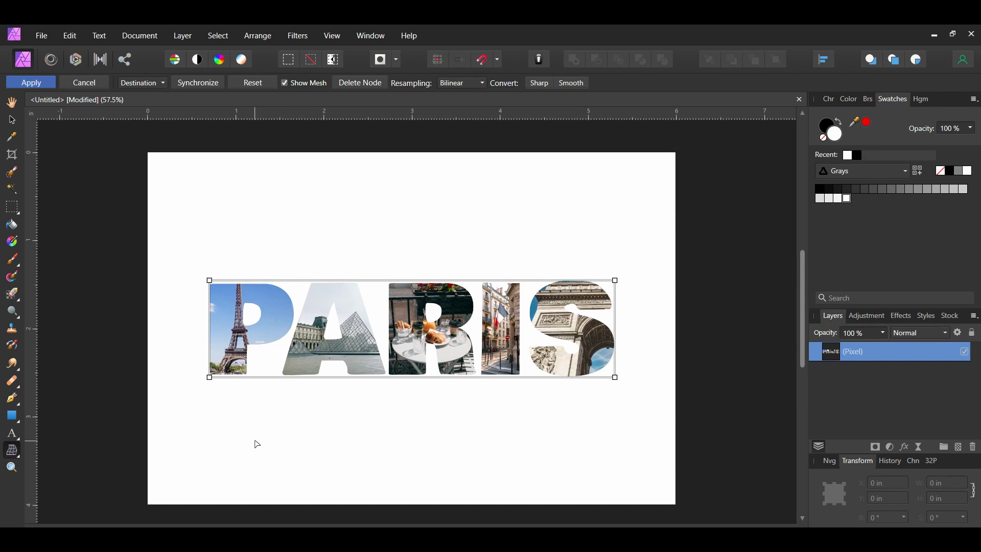
left_click_drag(616, 282, 627, 256)
left_click_drag(384, 272, 355, 286)
left_click_drag(403, 382, 402, 392)
- Curve the mesh's left edge inward, shift its upper-left corner slightly up and inward, deepen the top curve, and apply the warp
left_click(210, 377)
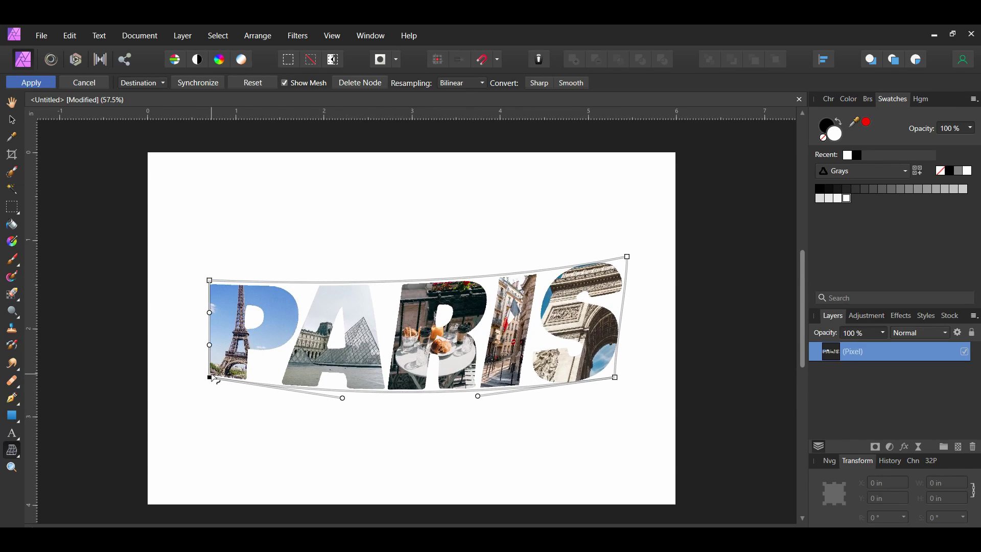
left_click_drag(210, 345, 224, 348)
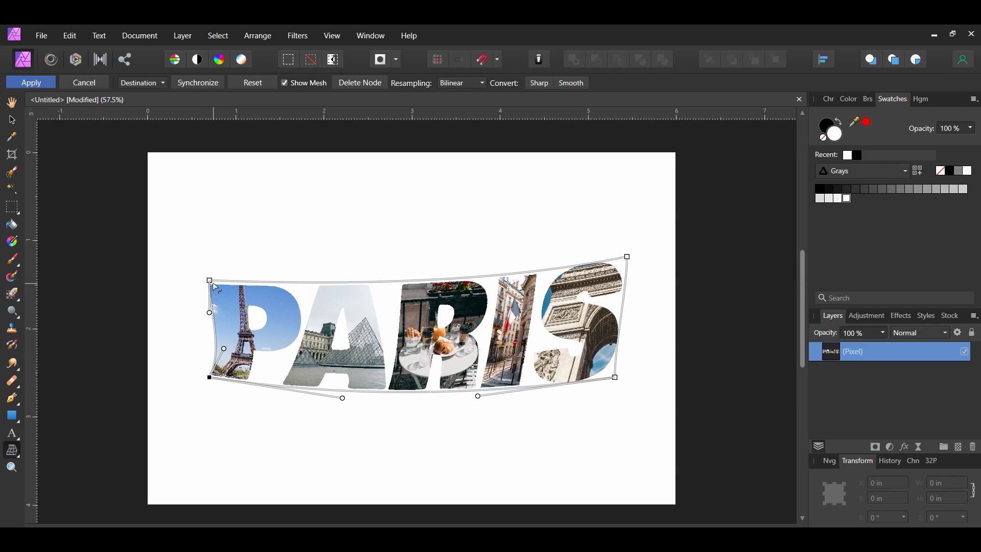
left_click_drag(210, 281, 218, 277)
left_click(614, 378)
left_click_drag(502, 306, 502, 309)
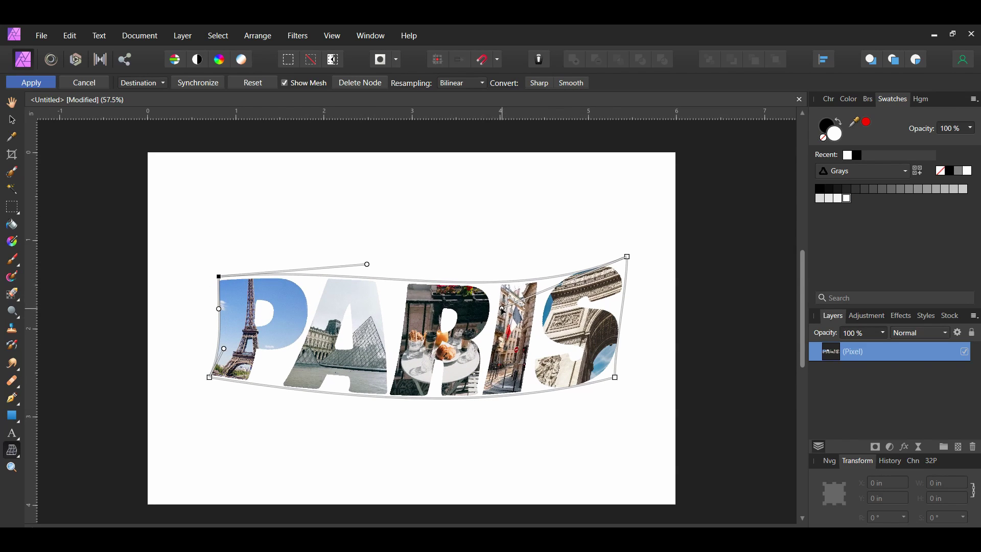
left_click(41, 84)
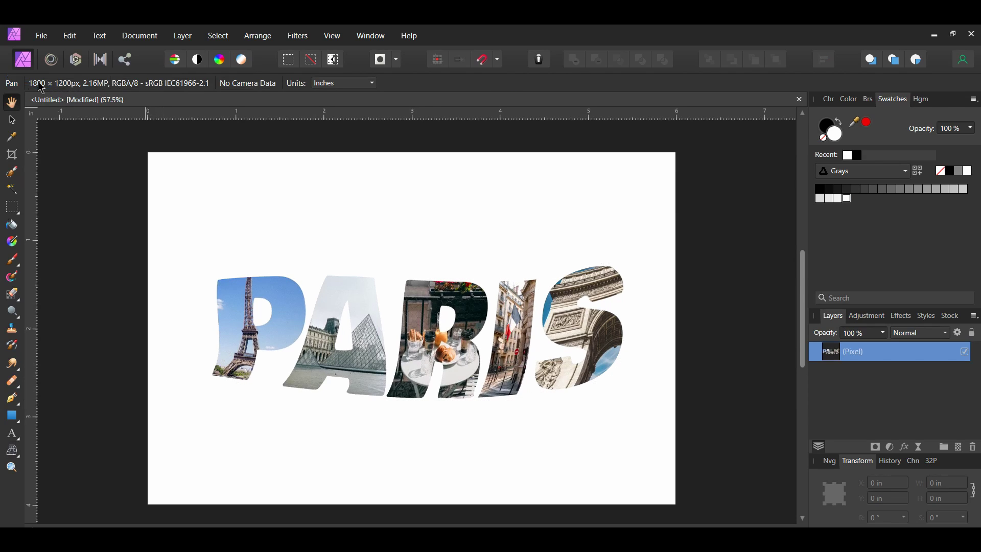
- Add a white, 5 px outside Outline effect to the warped PARIS layer, and place that layer in a group
key("v")
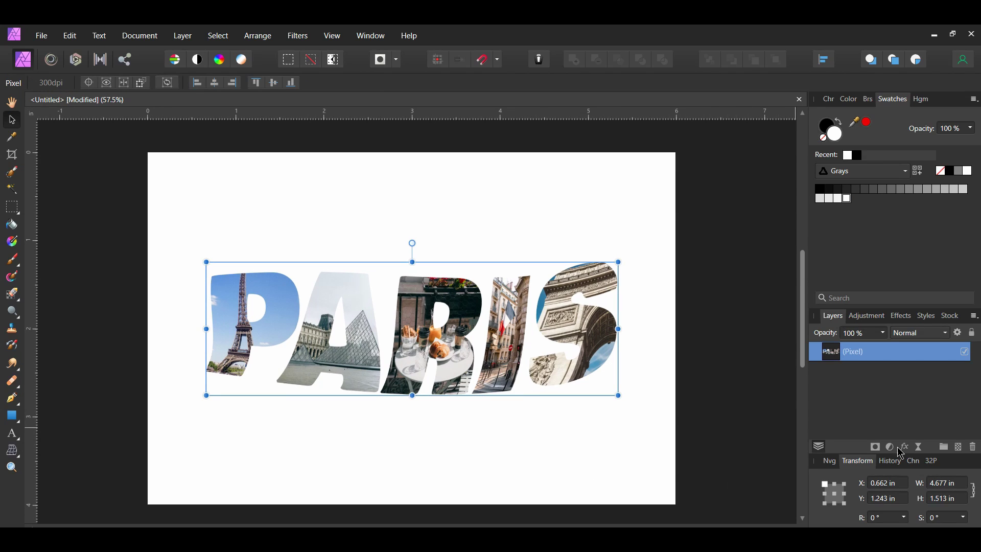
left_click(905, 450)
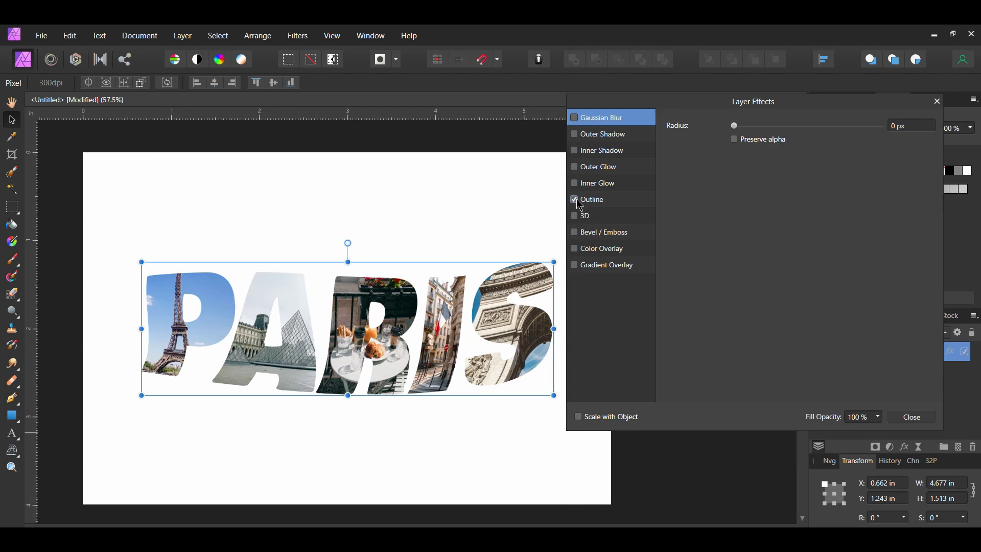
left_click(599, 202)
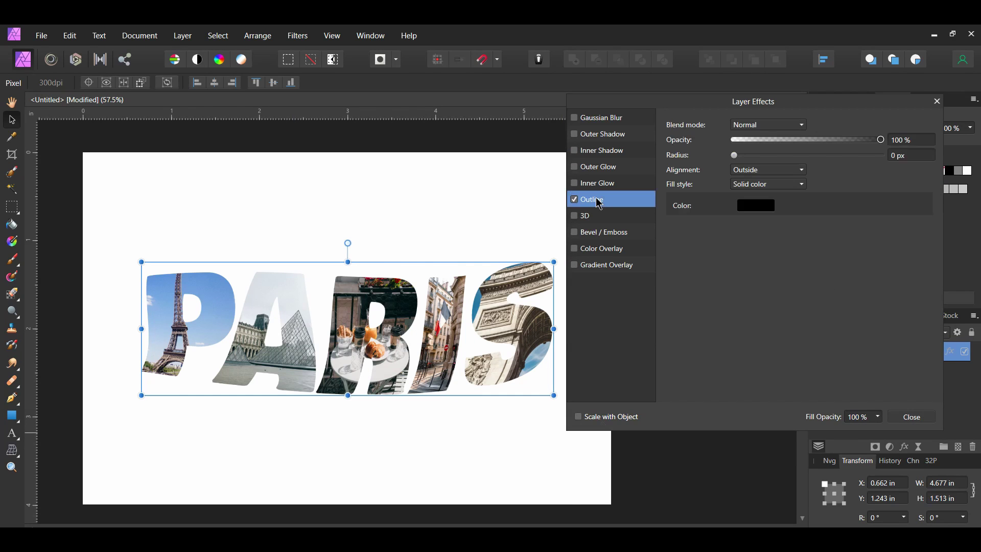
left_click(742, 207)
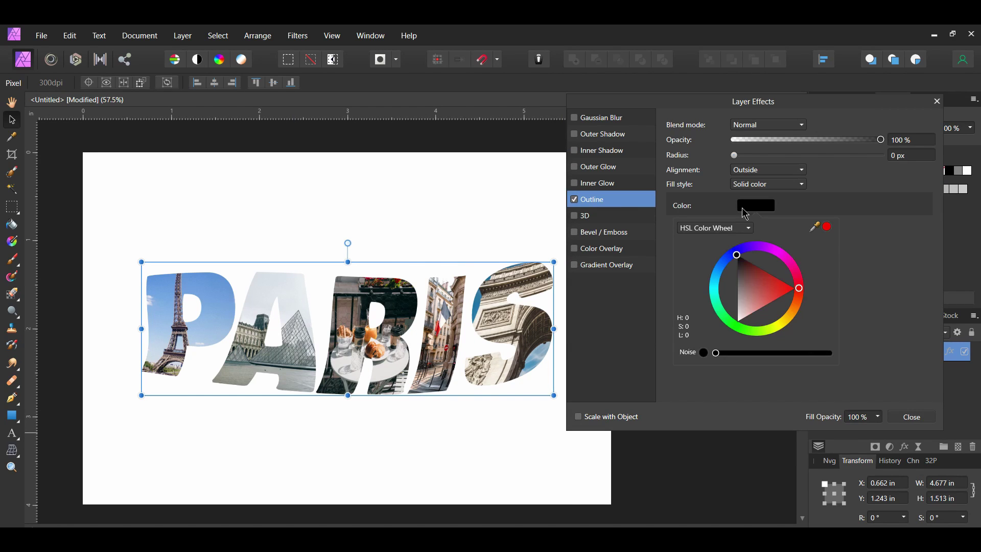
left_click_drag(737, 254, 728, 333)
left_click(908, 156)
left_click(908, 156)
type("5")
key("Return")
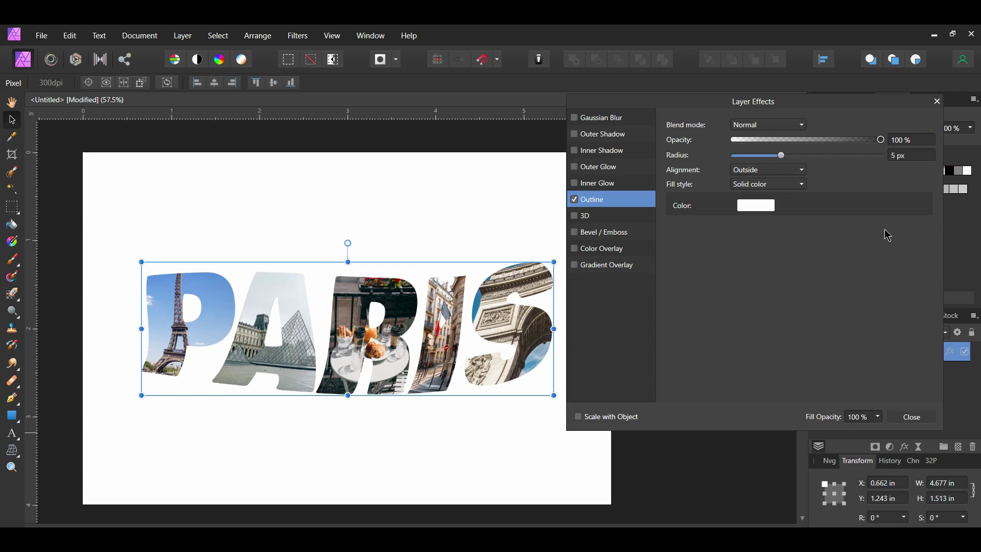
left_click(912, 421)
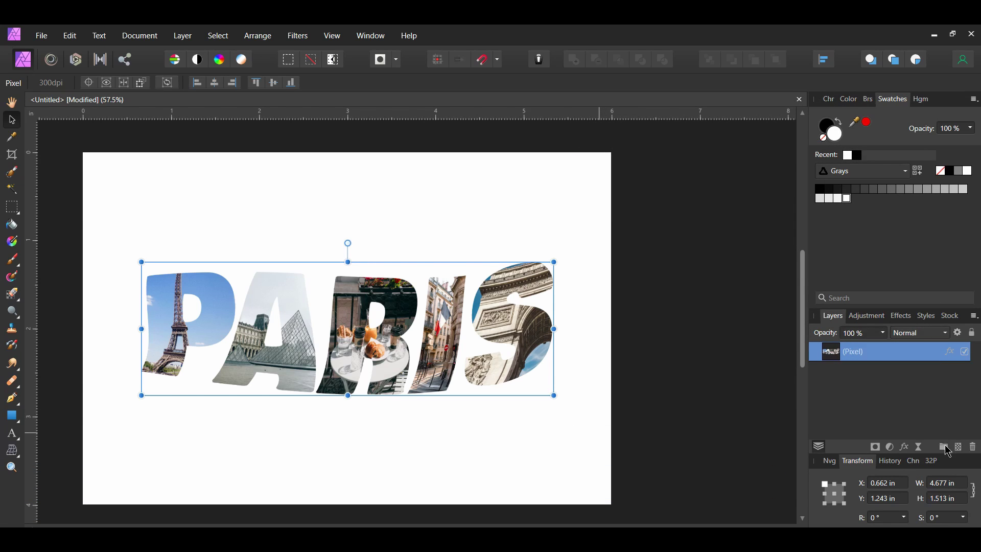
left_click(945, 448)
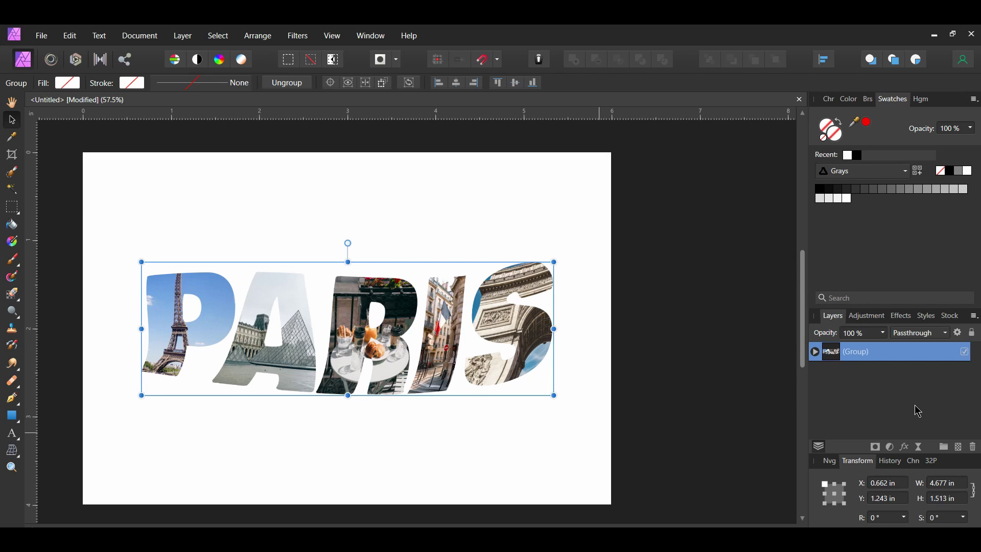
- Add a black, 15 px outside Outline effect to the PARIS group and deselect it
left_click(904, 447)
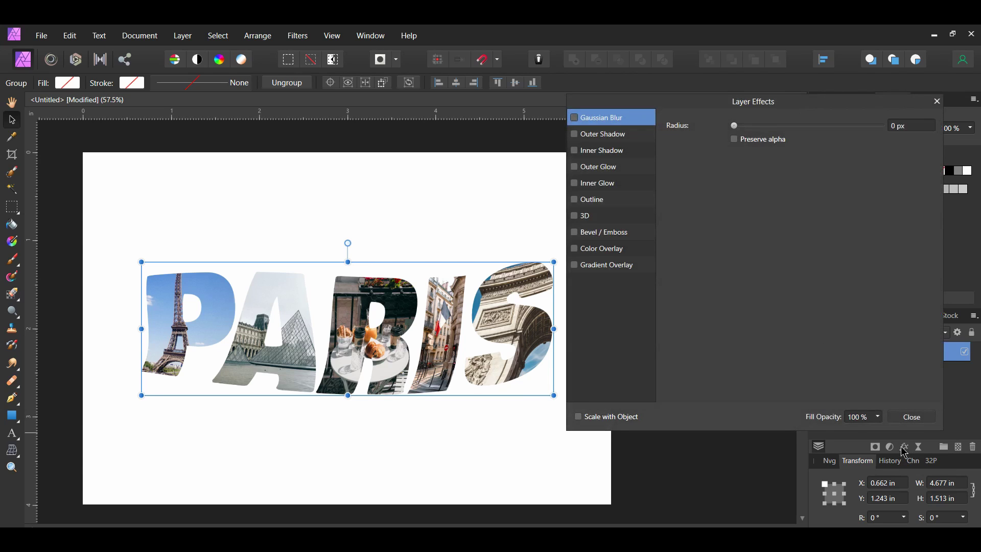
left_click(574, 200)
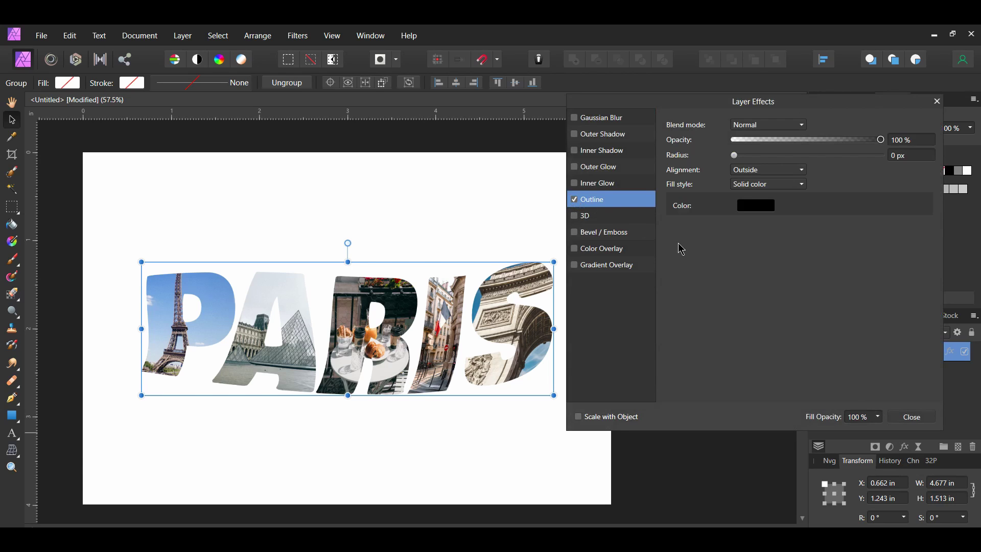
left_click(904, 154)
type("15")
key("Return")
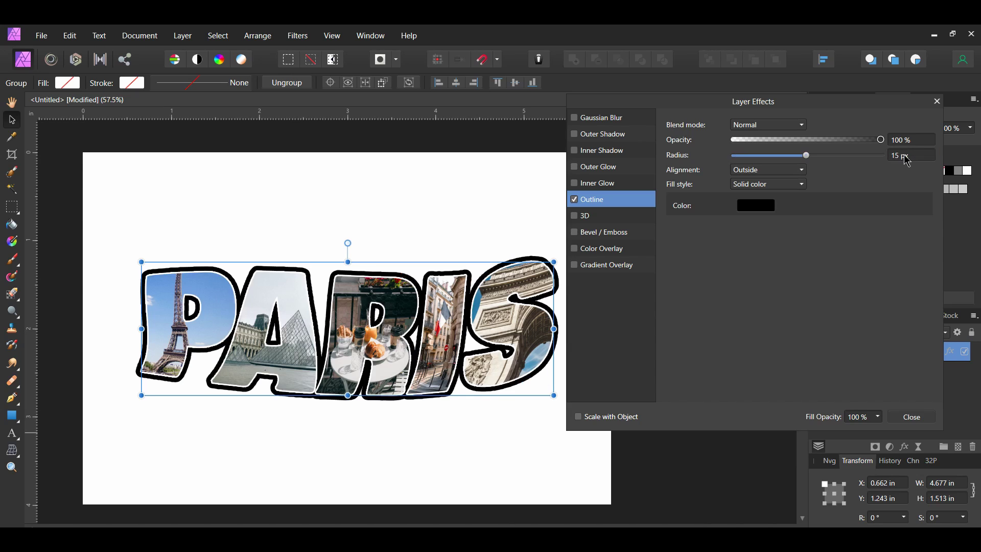
left_click(915, 417)
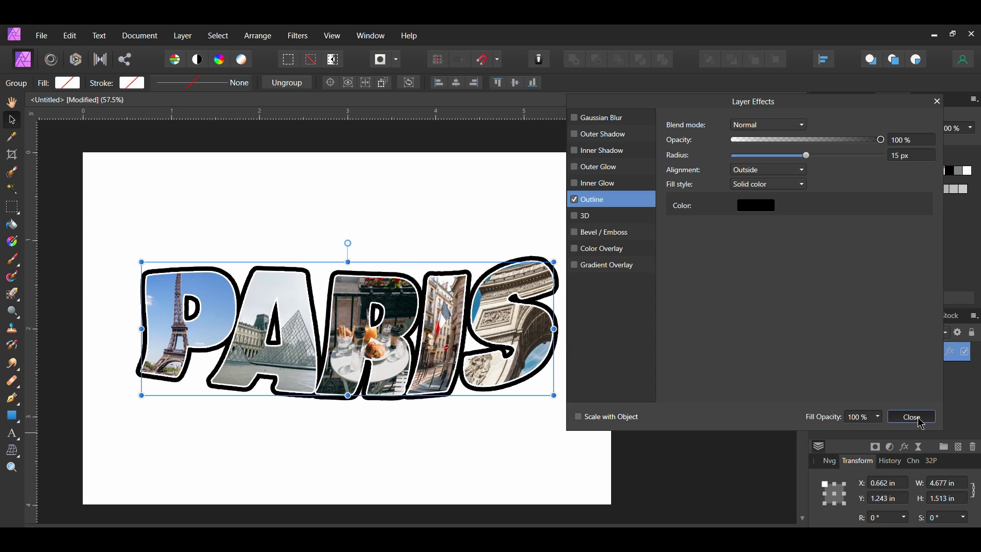
left_click(666, 475)
- Open the paper texture pexels-pixabay-235985 and copy it into the Vintage Postcard document as a new layer
left_click(37, 36)
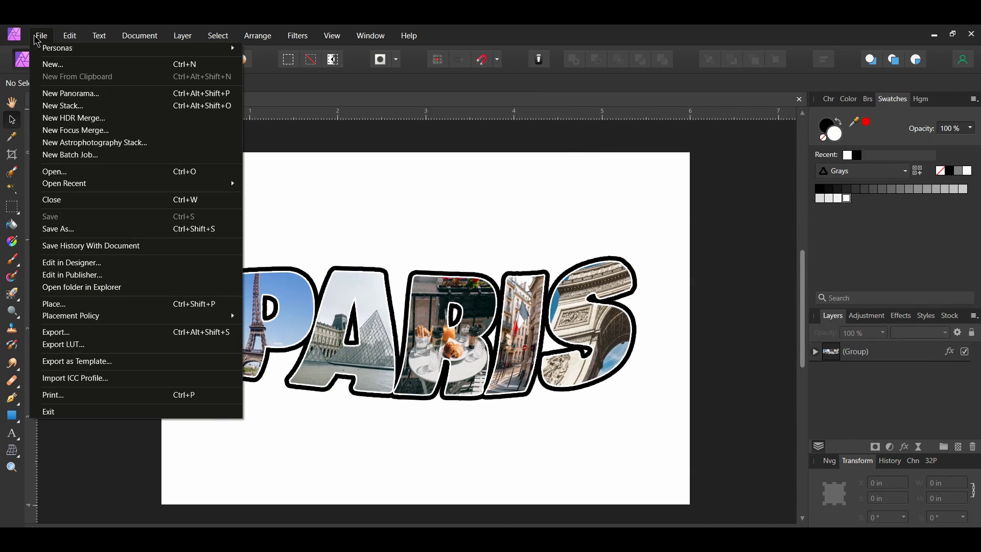
left_click(57, 173)
left_click(380, 273)
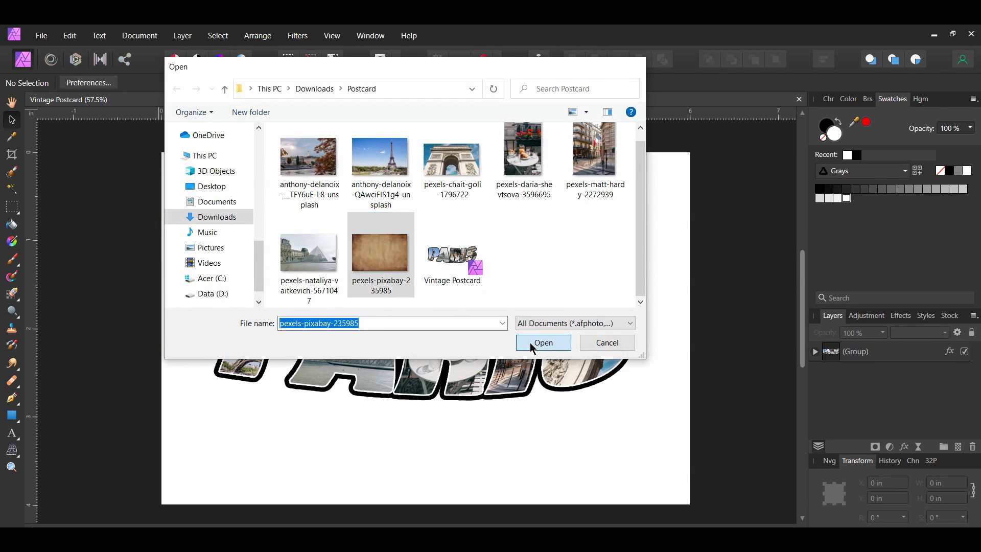
left_click(532, 347)
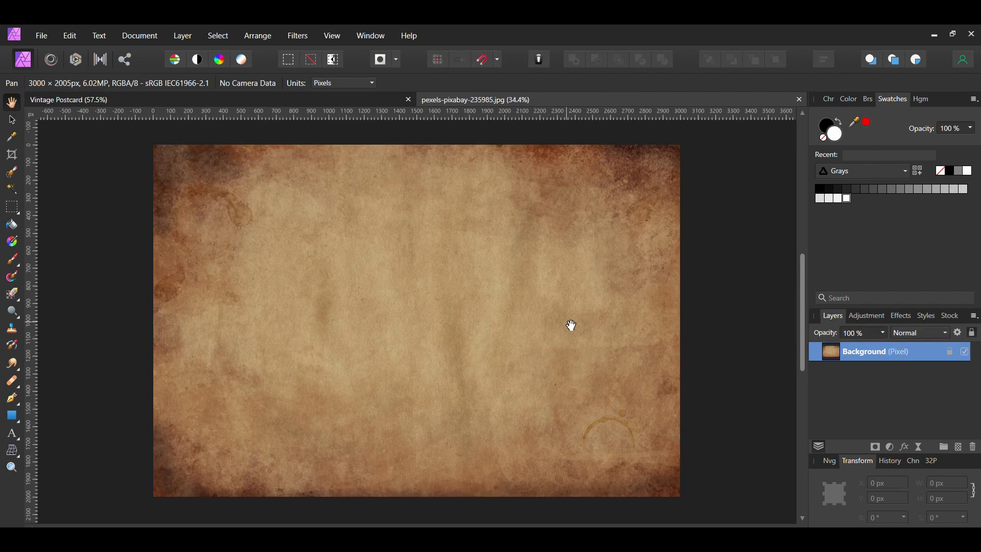
left_click(341, 99)
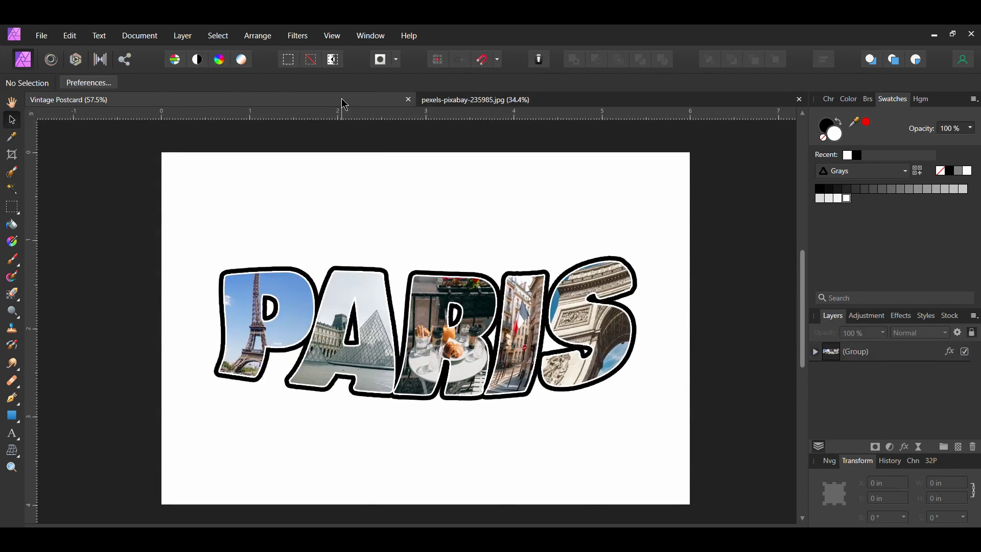
key("ctrl+v")
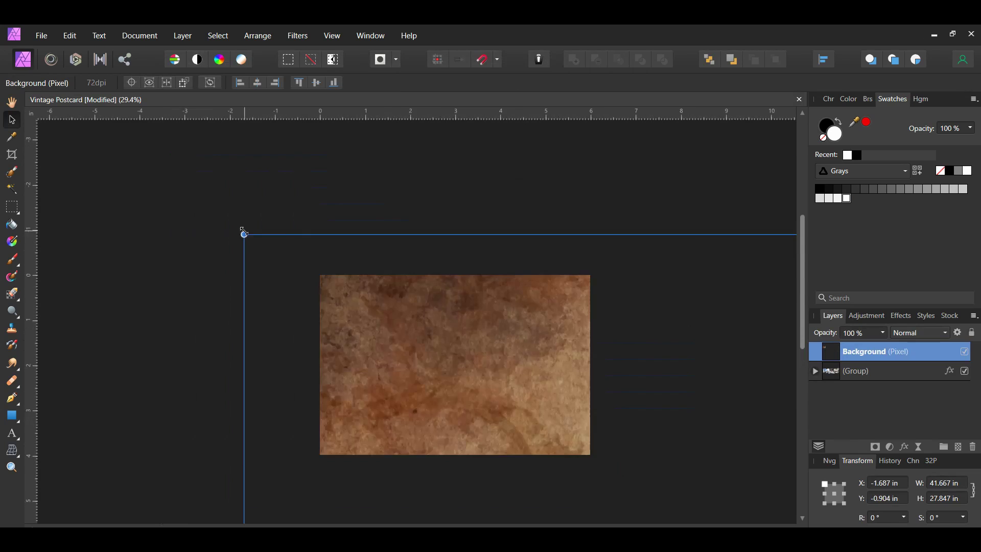
- Scale the paper texture down to about 11.9 × 8 in and position it so its clean middle area covers the whole postcard
left_click_drag(243, 232, 478, 392)
left_click_drag(508, 429, 237, 195)
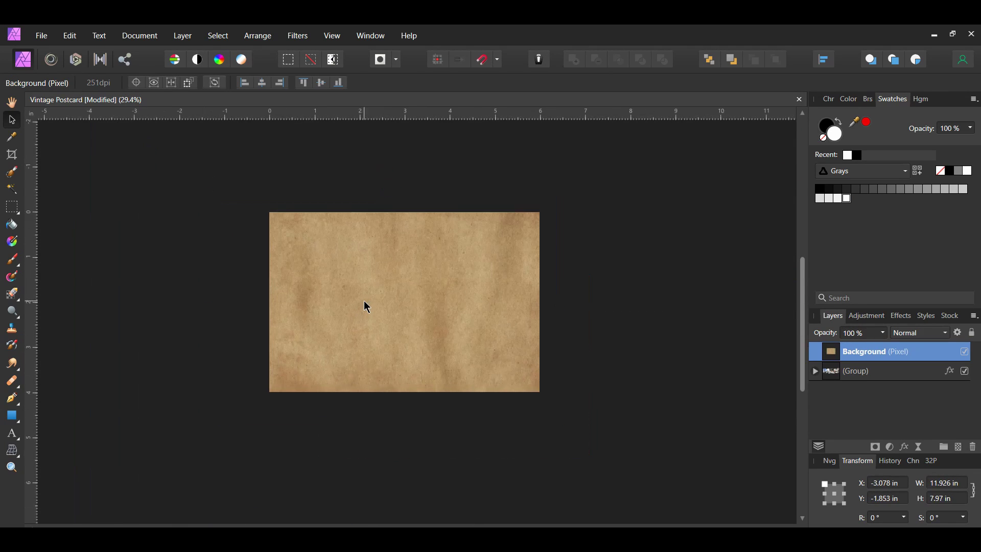
scroll(366, 307, "up", 2)
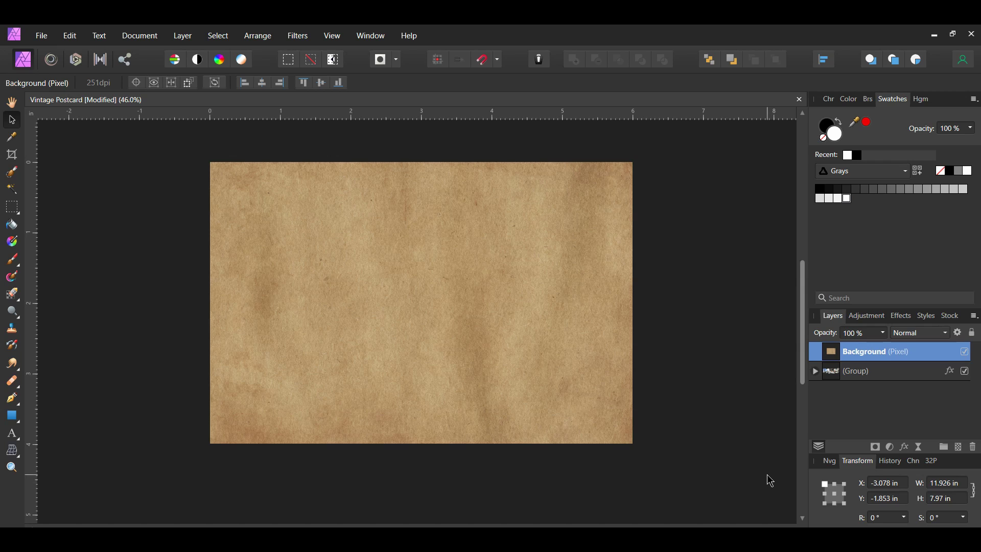
- Lighten the paper with a nested Curves adjustment: raise the black point, lift the midpoint to about 0.76, lower the white point to 0.958, and compare before and after
left_click(891, 448)
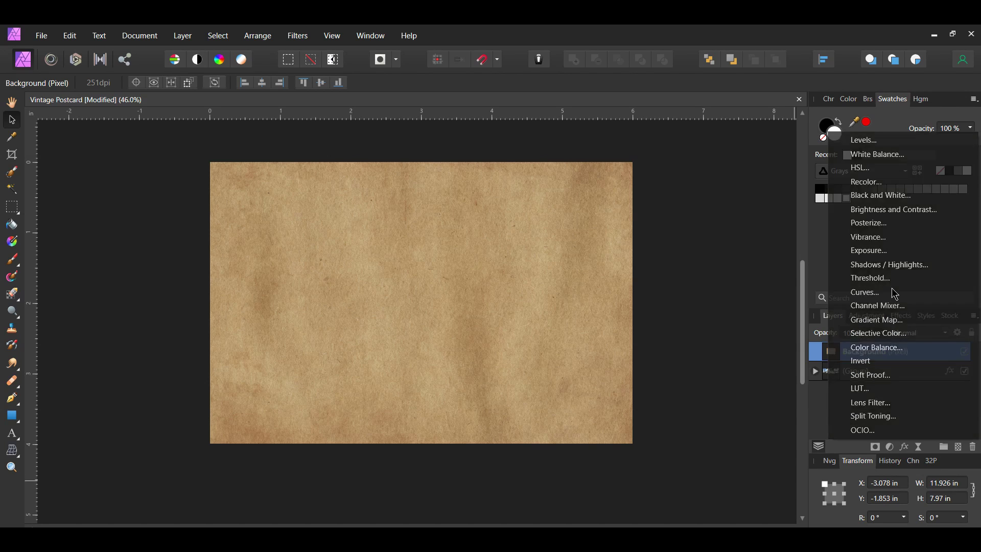
left_click(892, 292)
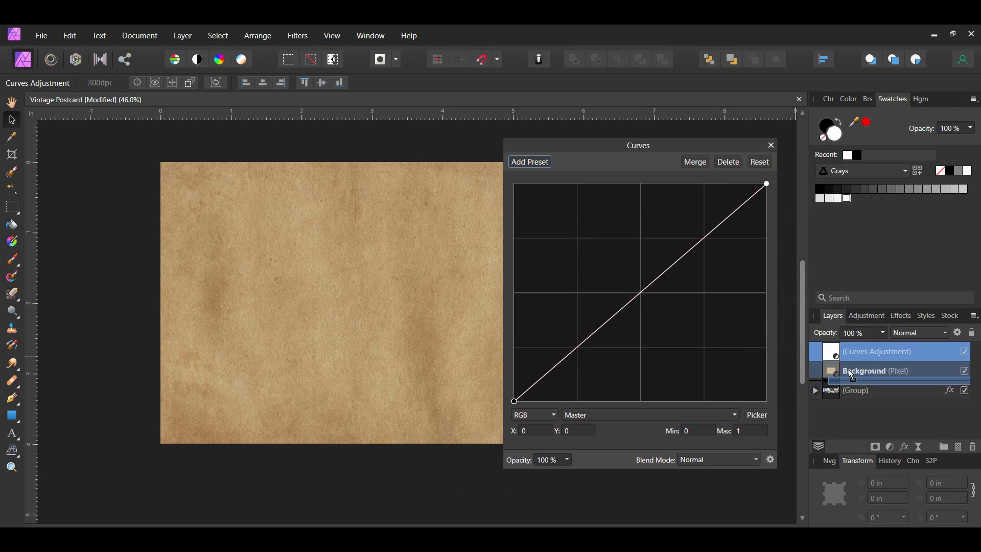
left_click_drag(849, 370, 848, 369)
left_click(816, 351)
left_click_drag(505, 417, 607, 367)
left_click_drag(734, 273, 734, 231)
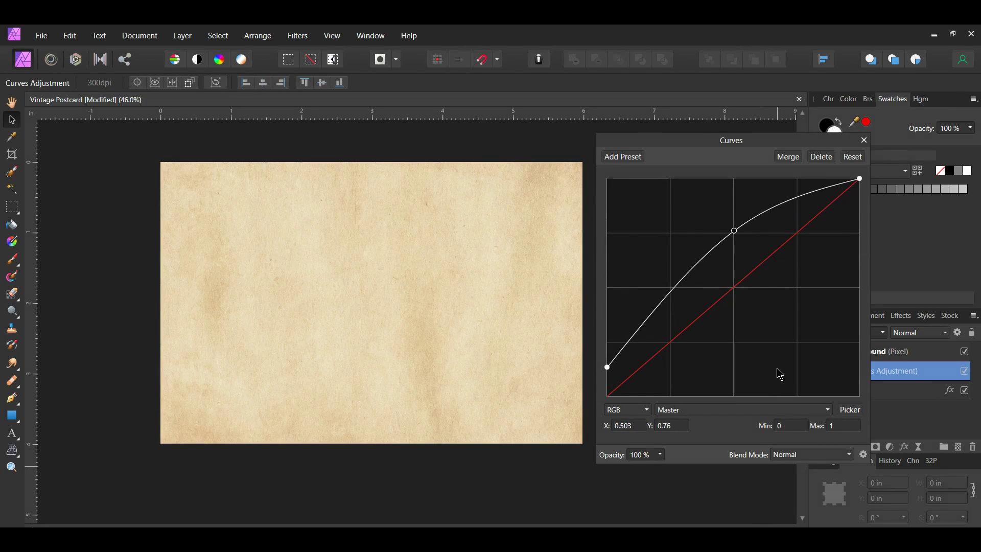
left_click_drag(861, 179, 861, 188)
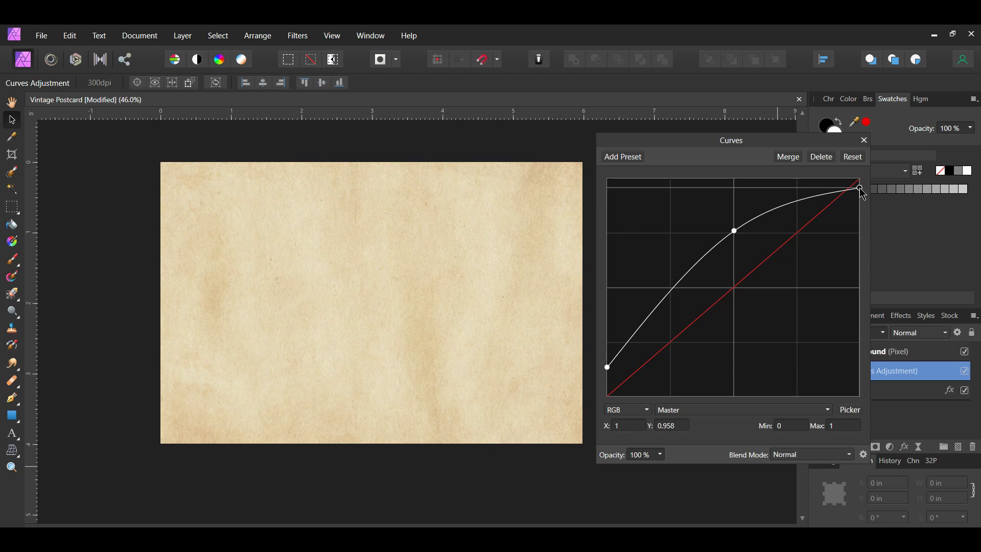
left_click(864, 141)
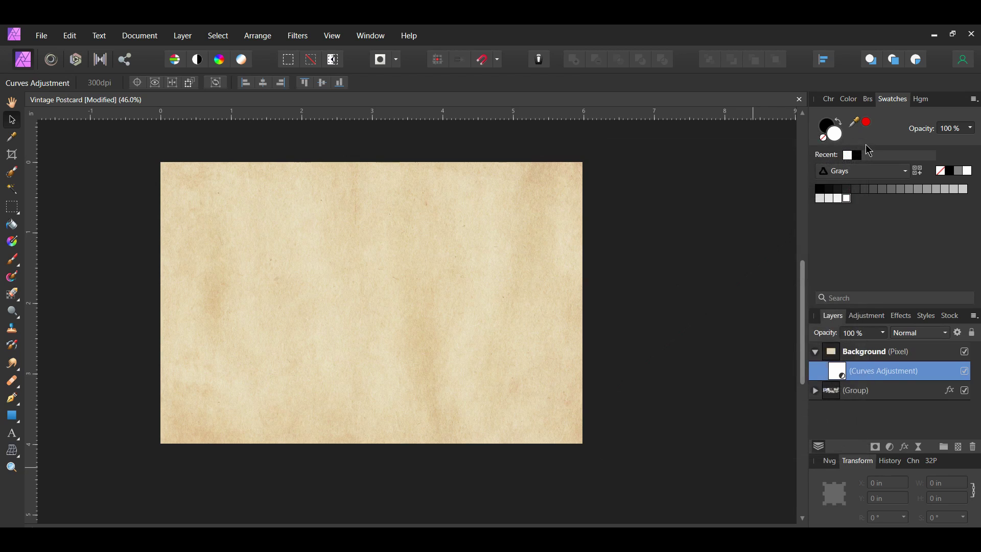
left_click(966, 372)
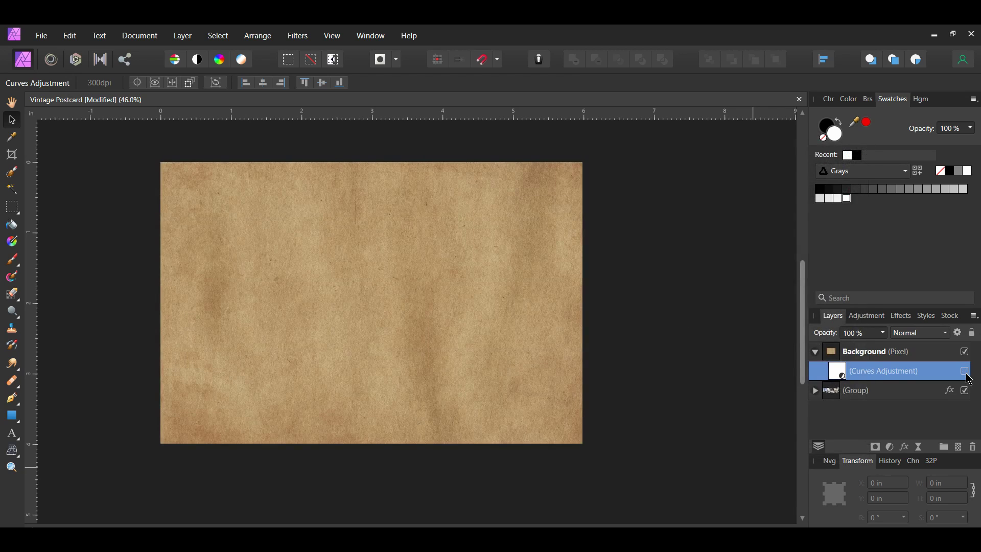
left_click(966, 373)
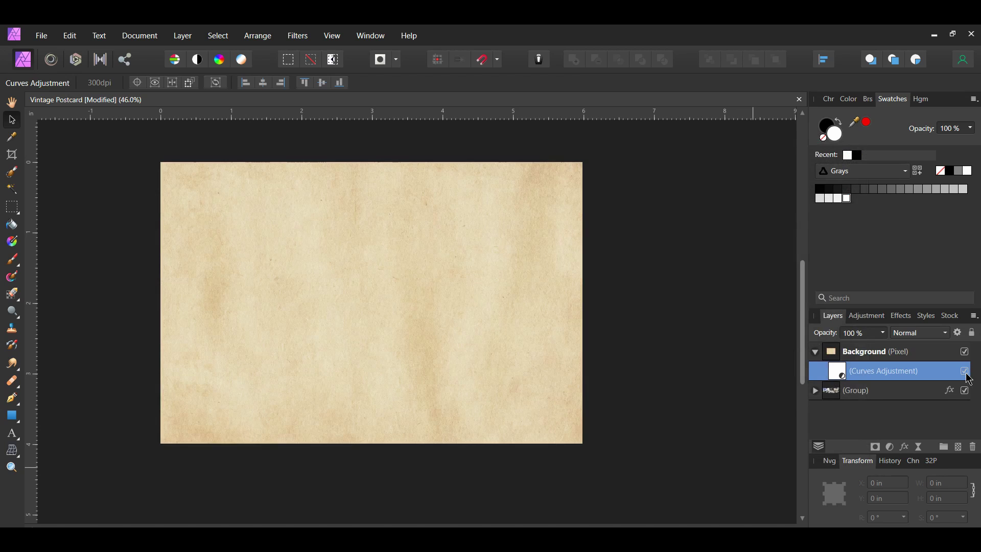
- Add a Levels adjustment above the paper's Curves adjustment and set its White Level to 94%
left_click(890, 447)
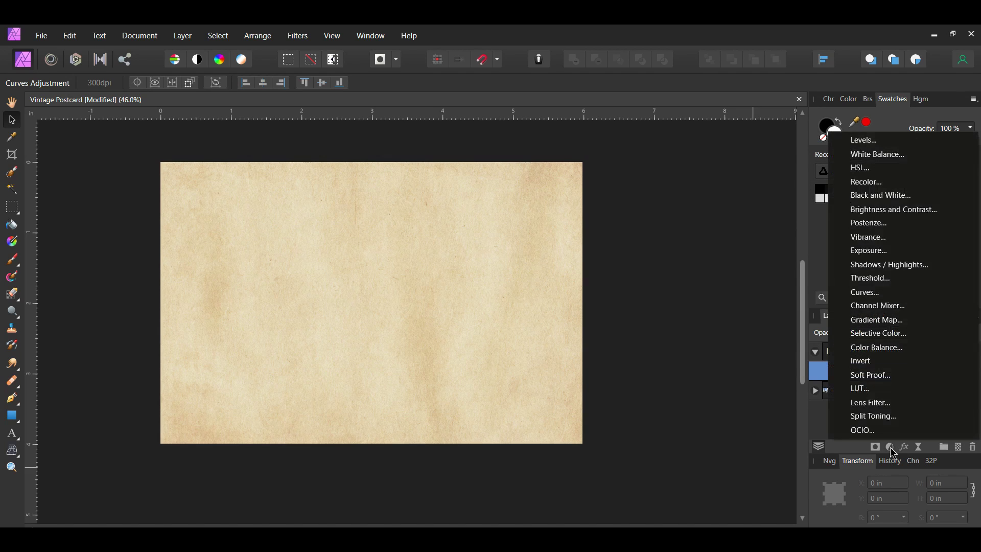
left_click(905, 142)
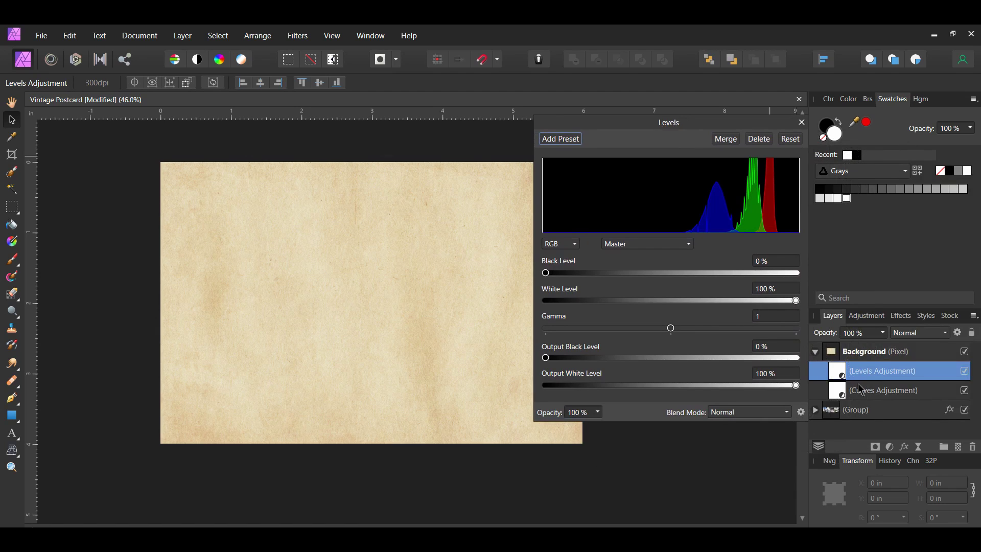
left_click_drag(679, 133, 734, 139)
left_click(827, 295)
type("94")
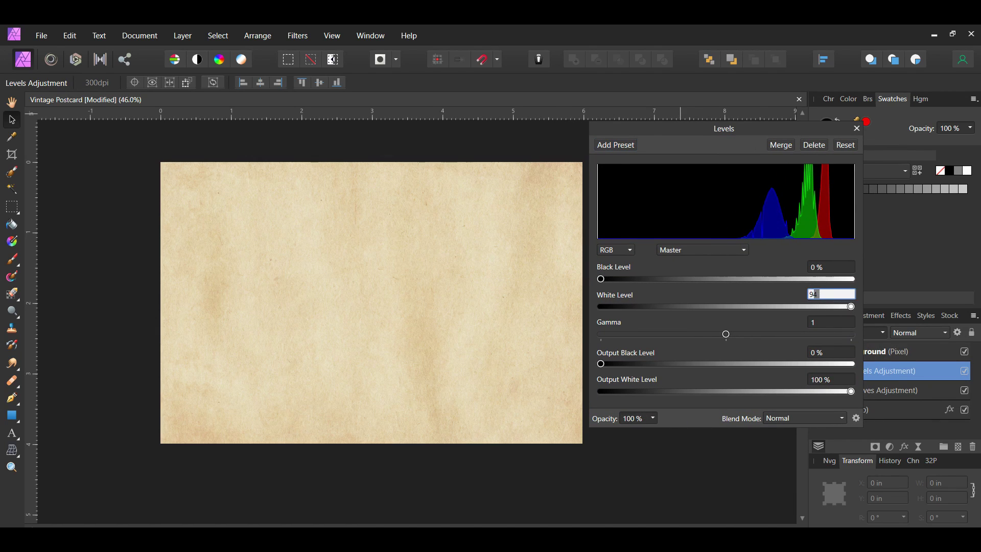
key("Return")
- Set the Levels gamma to 0.9 and Output Black Level to 20%, then compare the paper with and without the adjustment
left_click(826, 325)
type("0.9")
key("Return")
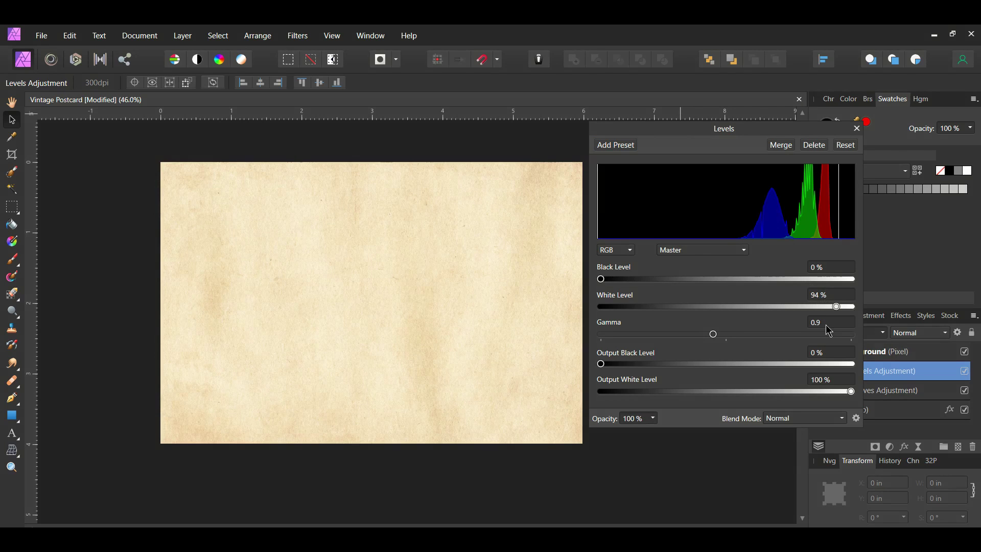
type("20")
key("Return")
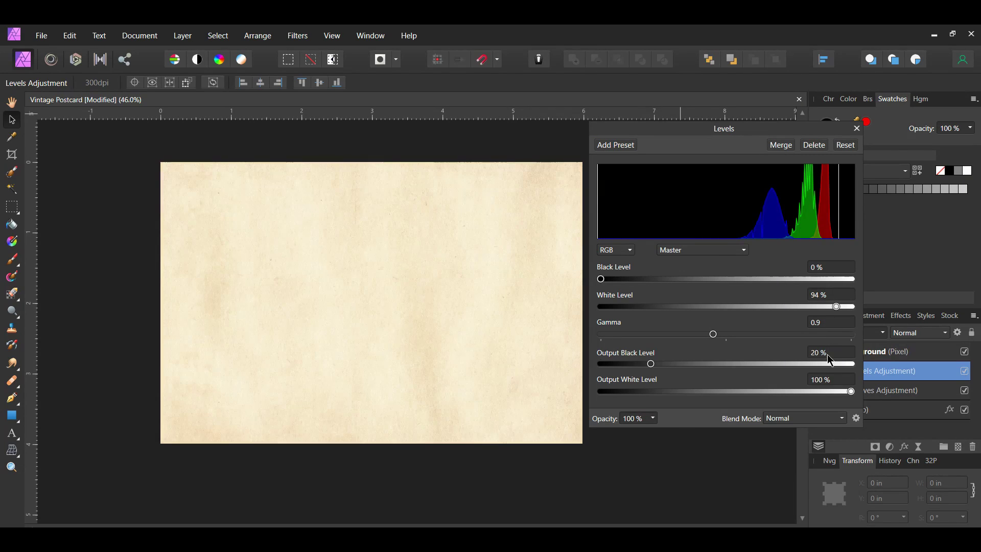
left_click(857, 128)
left_click(965, 371)
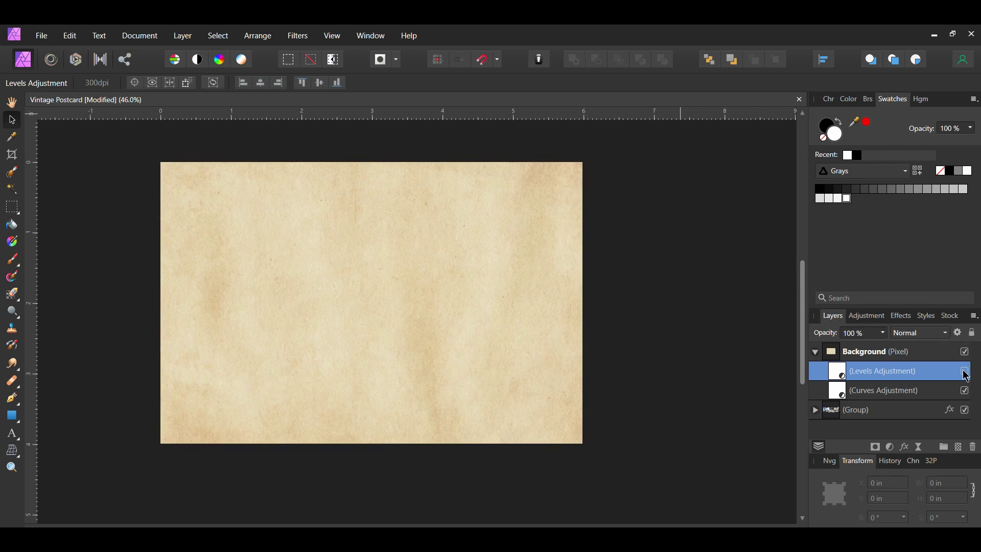
left_click(965, 373)
- Rasterize the paper Background layer with its adjustments and move it beneath the PARIS group
left_click(816, 352)
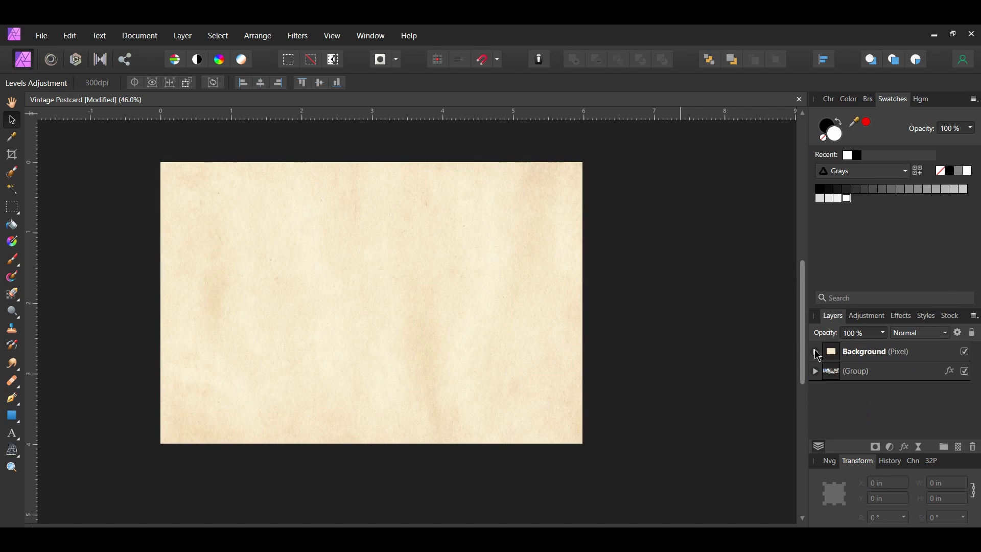
right_click(868, 355)
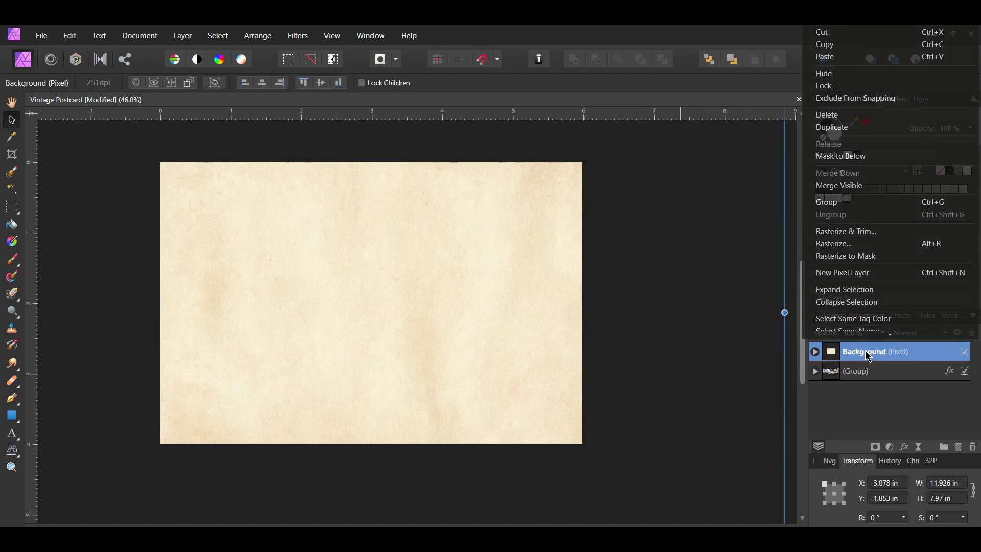
left_click(863, 245)
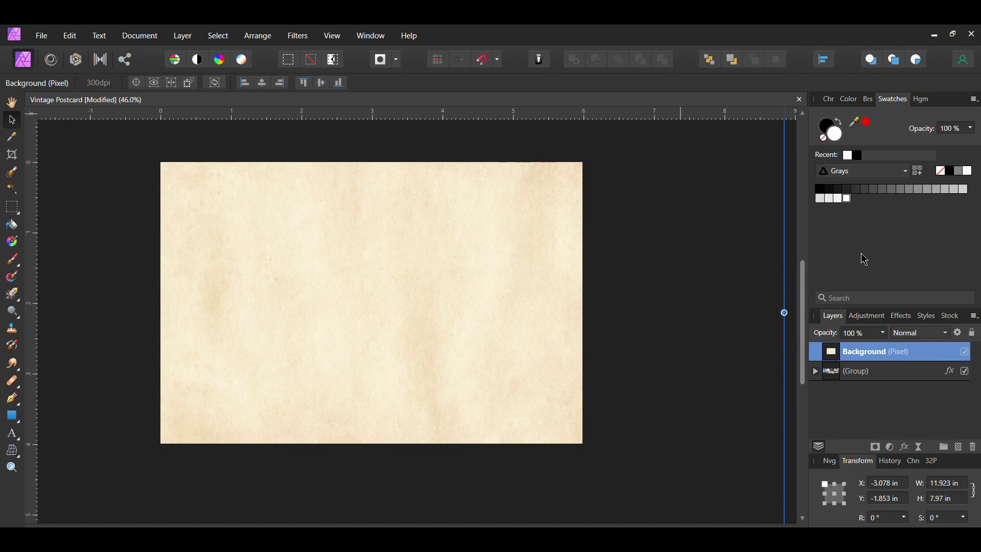
left_click_drag(816, 358, 814, 394)
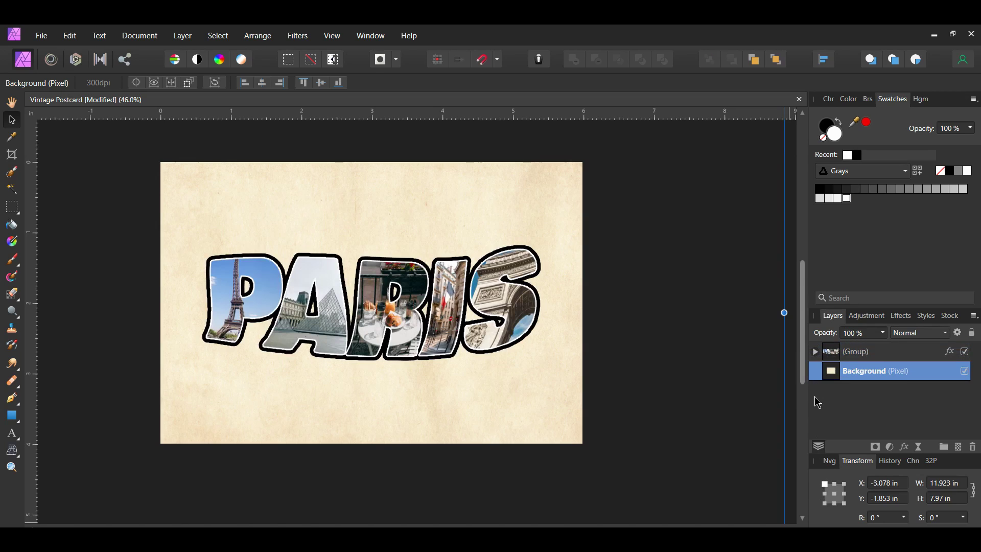
left_click(796, 407)
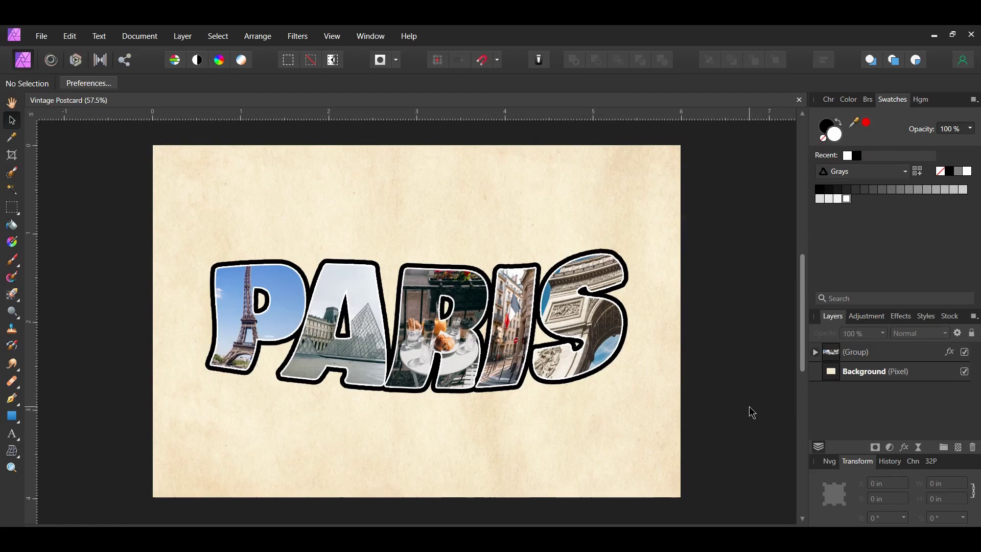
- On a new pixel layer between the PARIS group and the paper, fill an inset rectangle of about 5.48 × 3.45 in with white
left_click(959, 447)
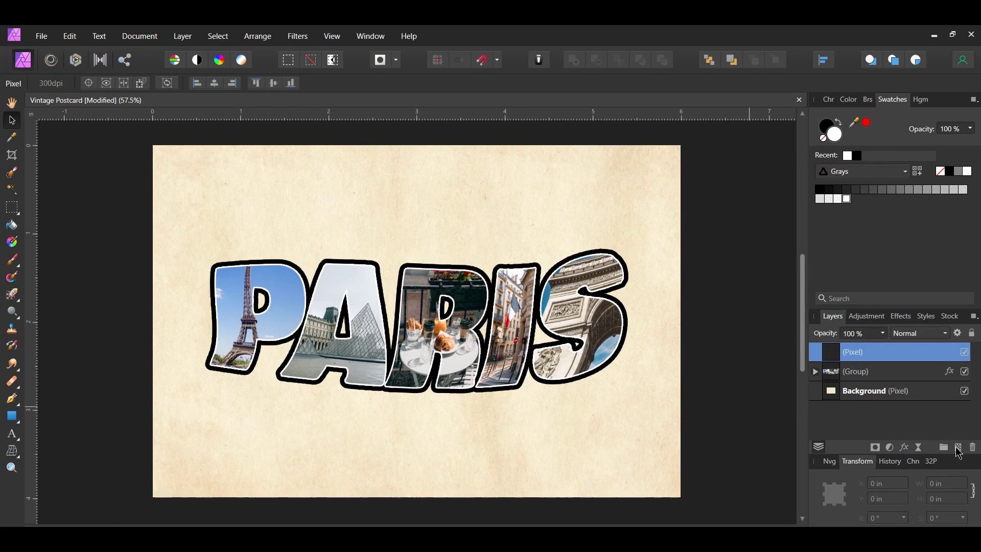
left_click_drag(816, 353, 813, 380)
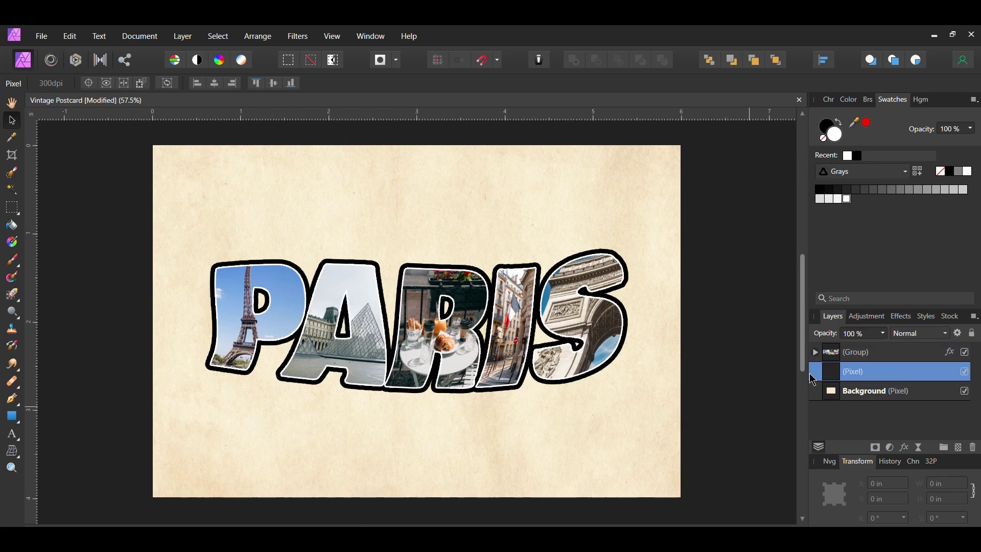
left_click(12, 207)
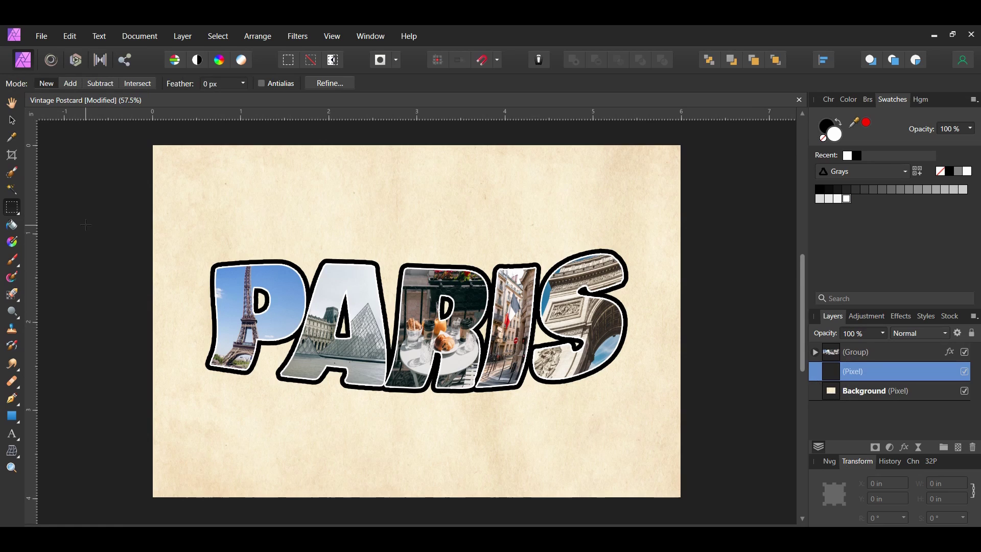
left_click_drag(174, 168, 657, 472)
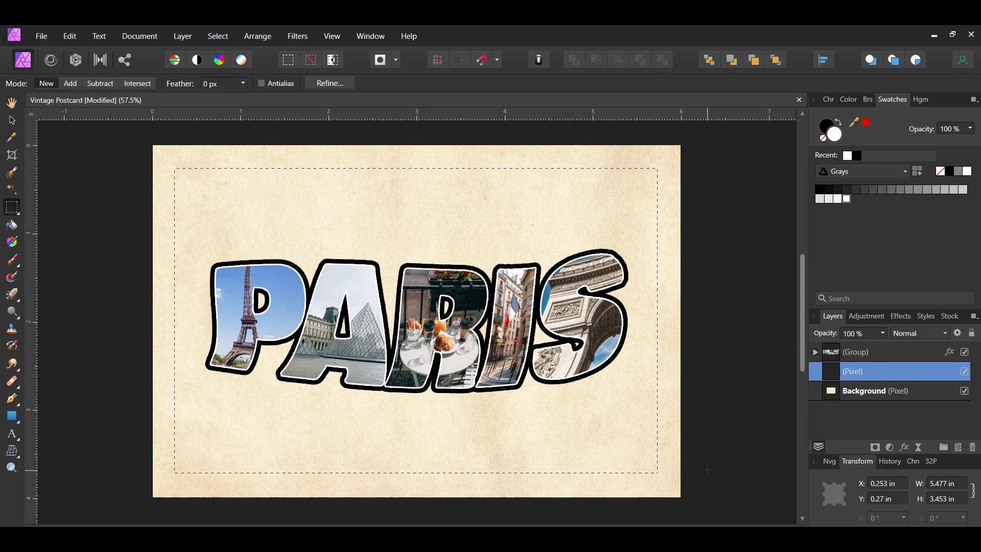
left_click(13, 226)
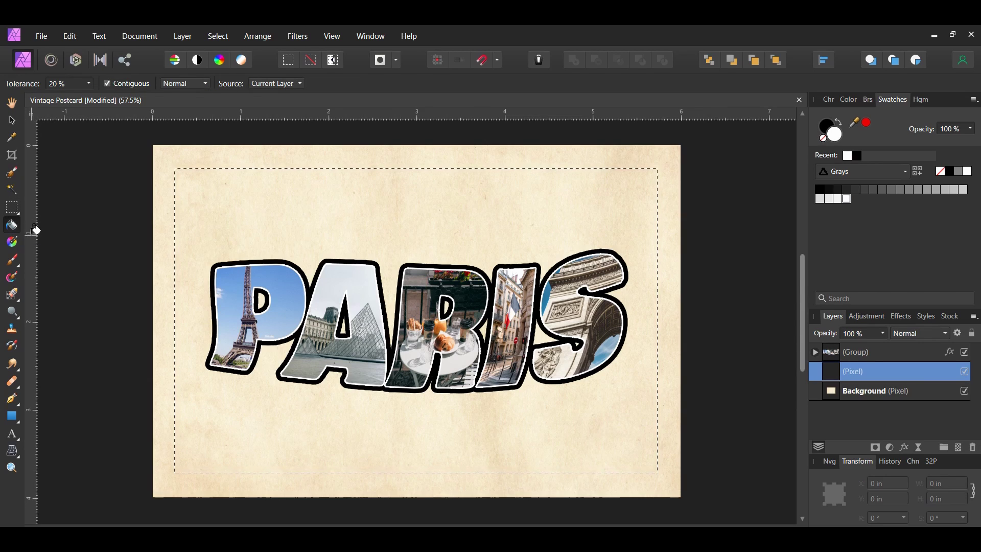
left_click(196, 258)
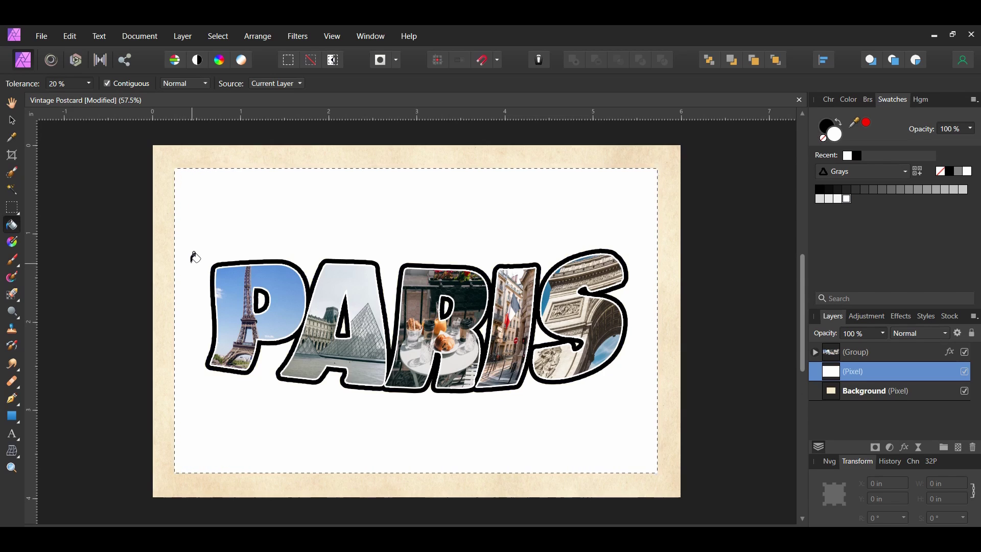
- Deselect the white inset rectangle and open the photo of the Seine with autumn trees from the Postcard folder
key("ctrl+d")
key("v")
left_click(42, 36)
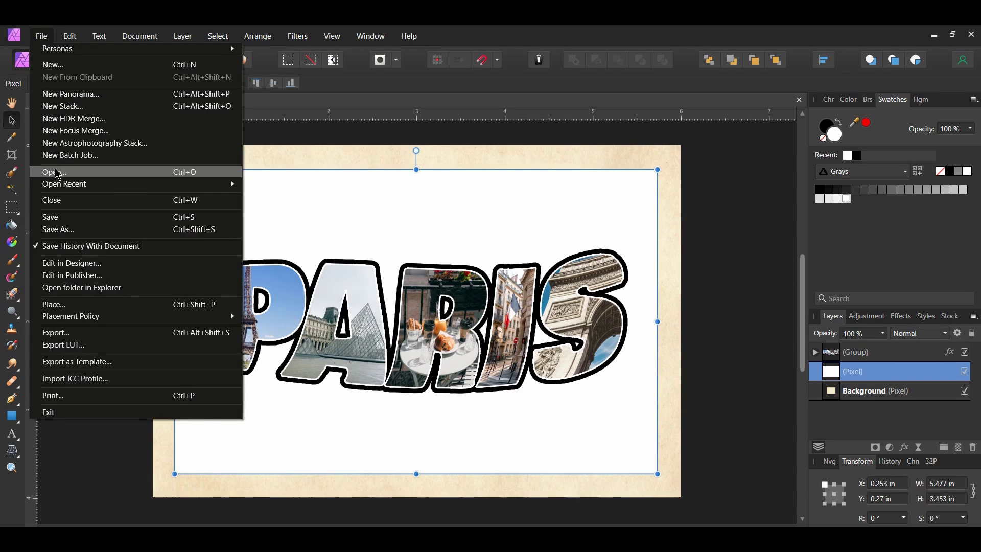
left_click(57, 174)
left_click(312, 184)
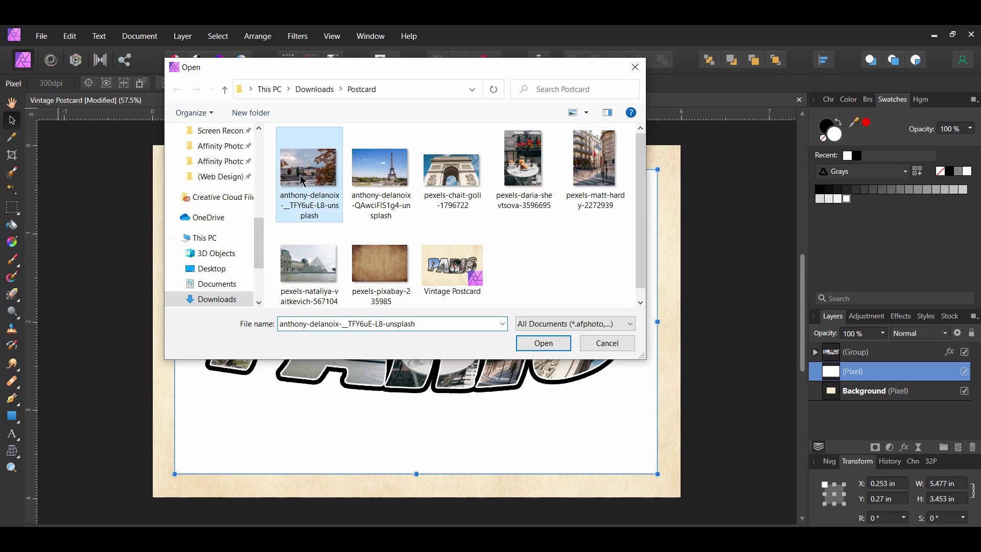
left_click(544, 343)
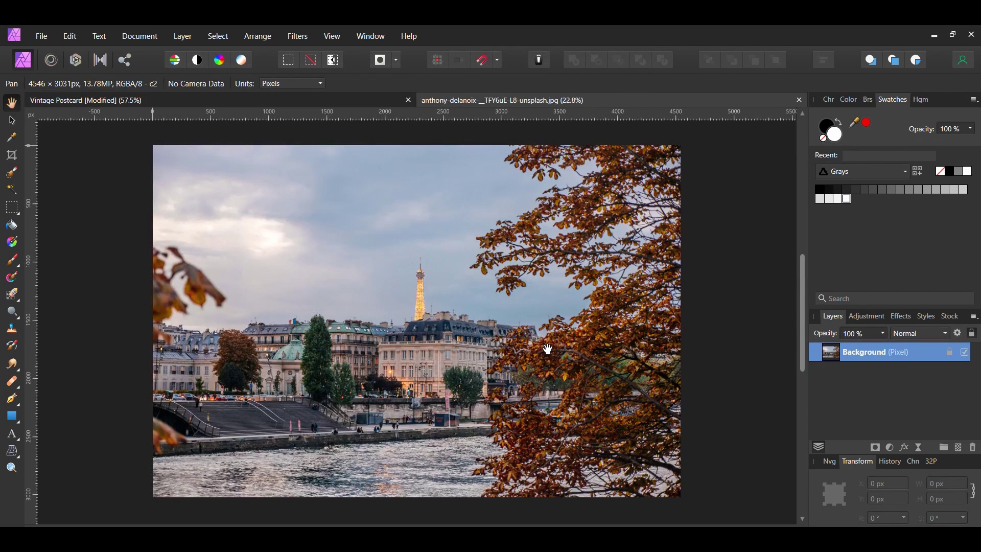
- Paste the Seine photo into the Vintage Postcard document, clip it inside the white rectangle and scale it to fill the panel
left_click(333, 100)
key("ctrl+v")
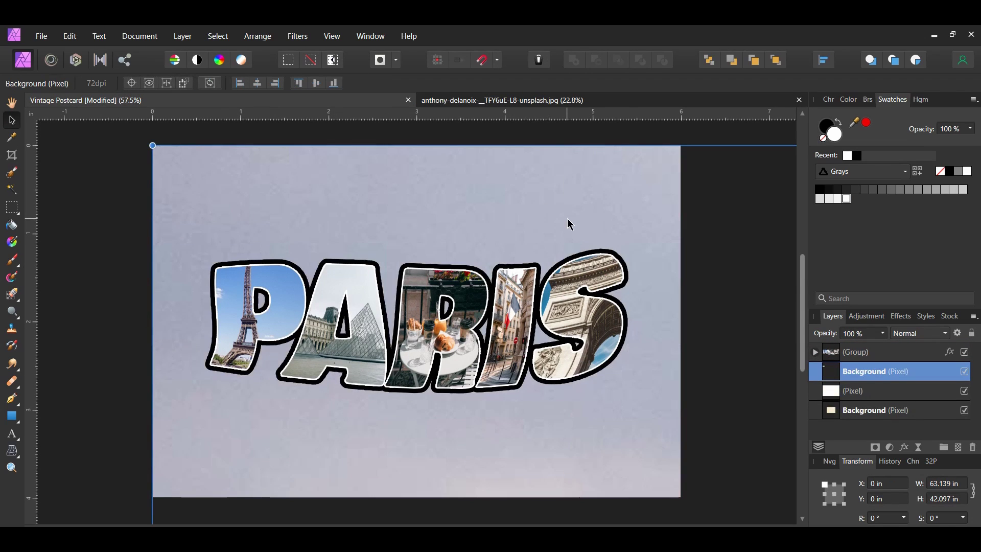
left_click_drag(813, 372, 857, 397)
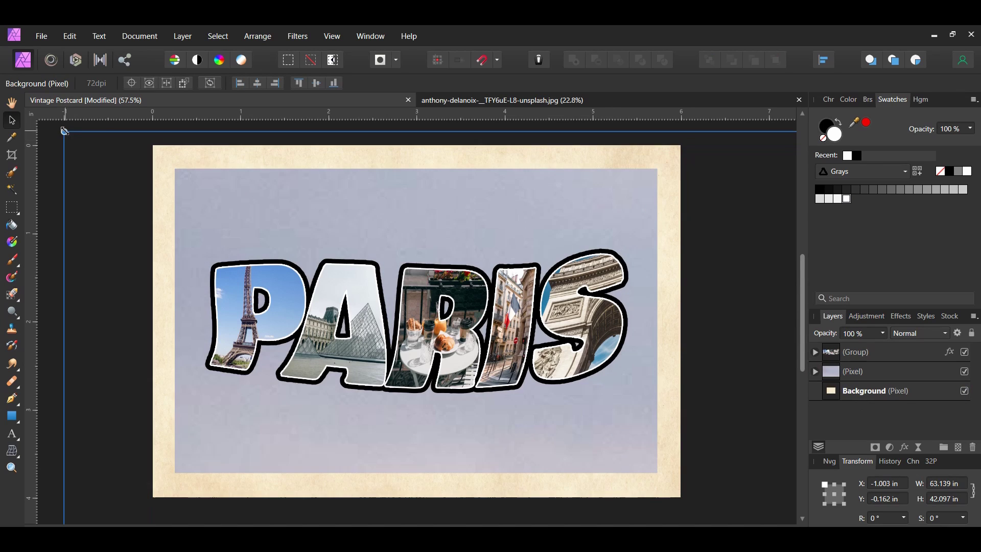
left_click_drag(65, 131, 388, 396)
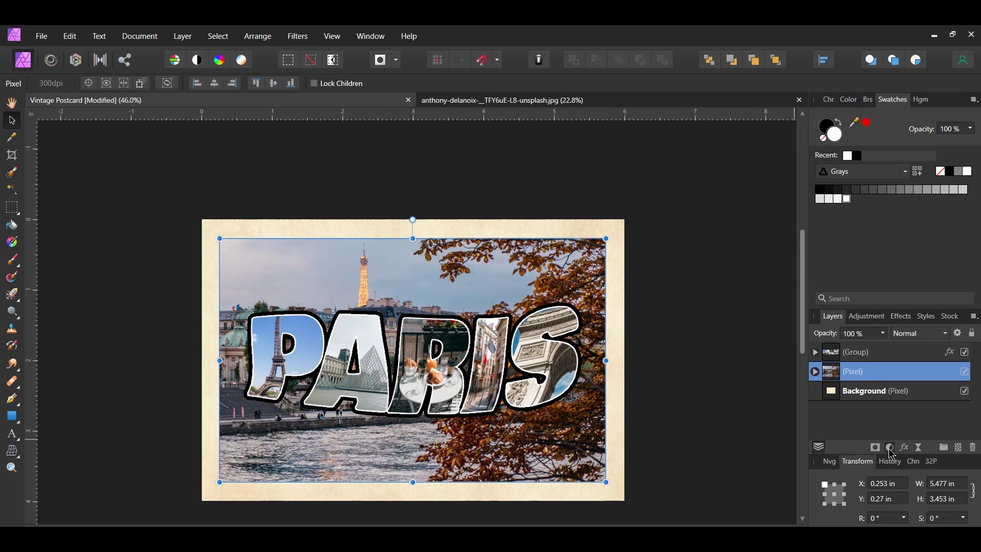
- Add a Curves adjustment nested inside the panel layer, above the clipped Seine photo
left_click(890, 448)
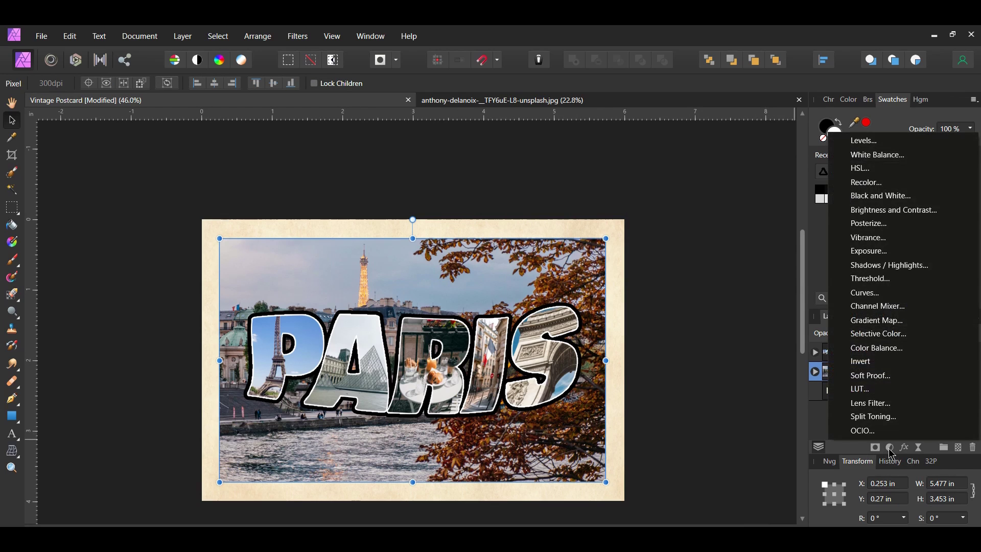
left_click(911, 294)
left_click_drag(863, 373, 864, 393)
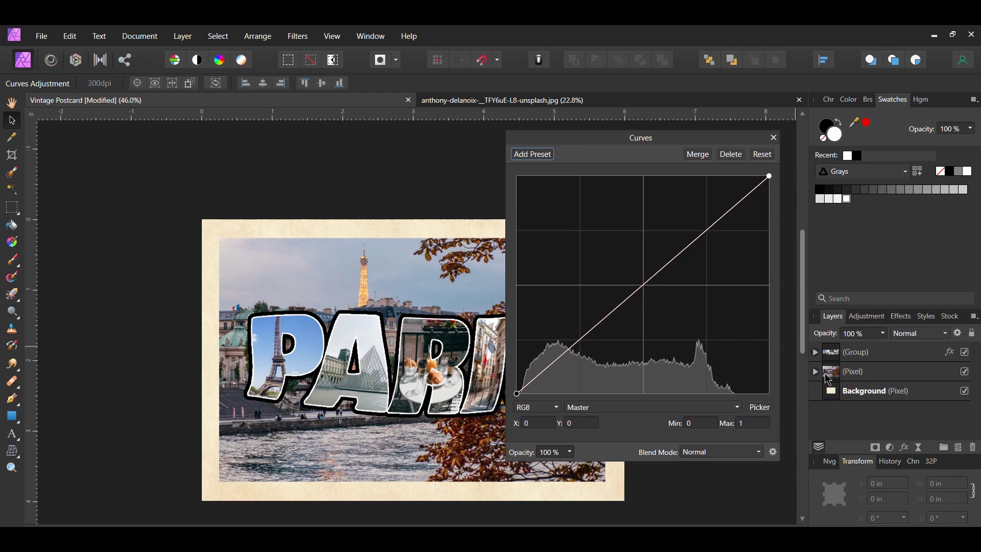
left_click(816, 372)
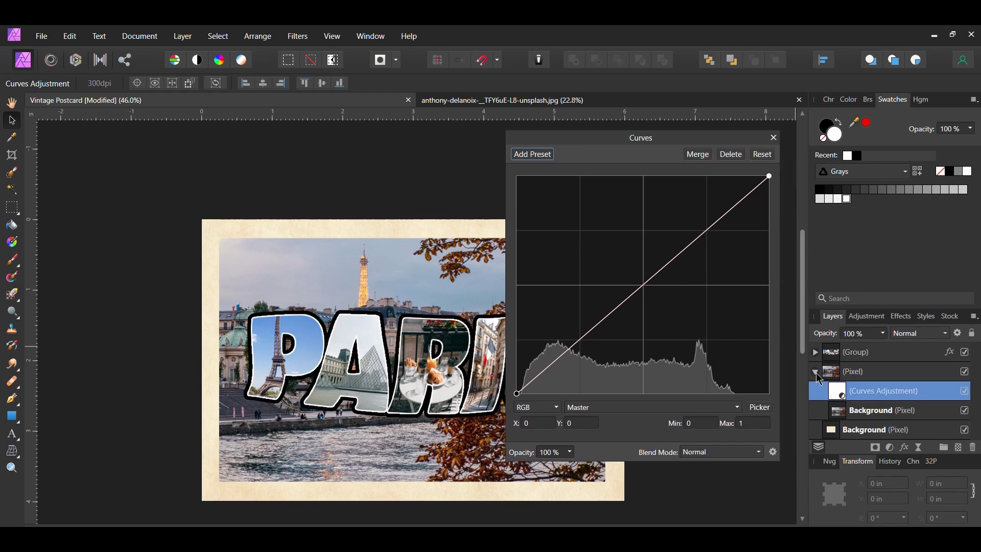
- Raise the curve's black point to an output of about 0.057 and compare the photo with and without the adjustment
left_click_drag(621, 139, 726, 136)
left_click_drag(623, 396, 621, 382)
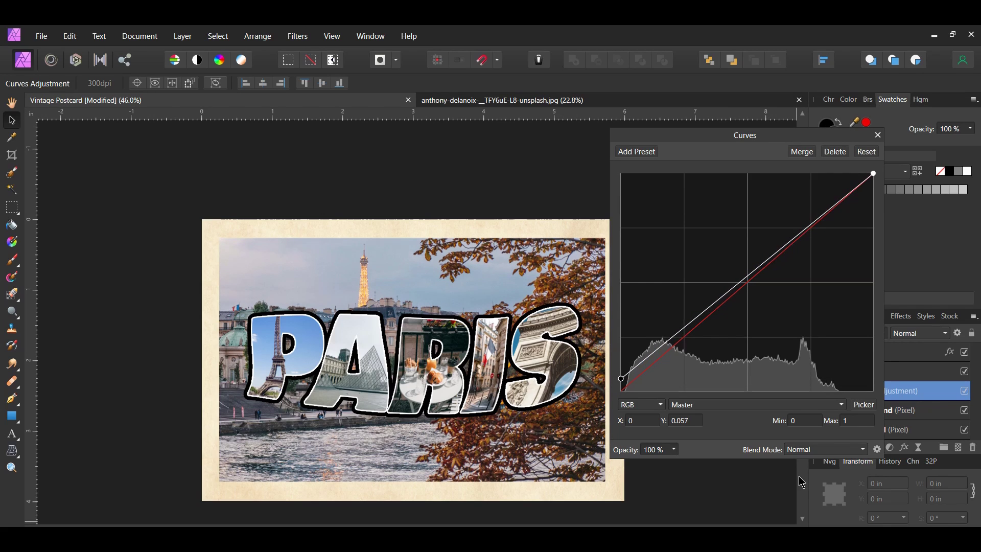
left_click(878, 135)
left_click(964, 390)
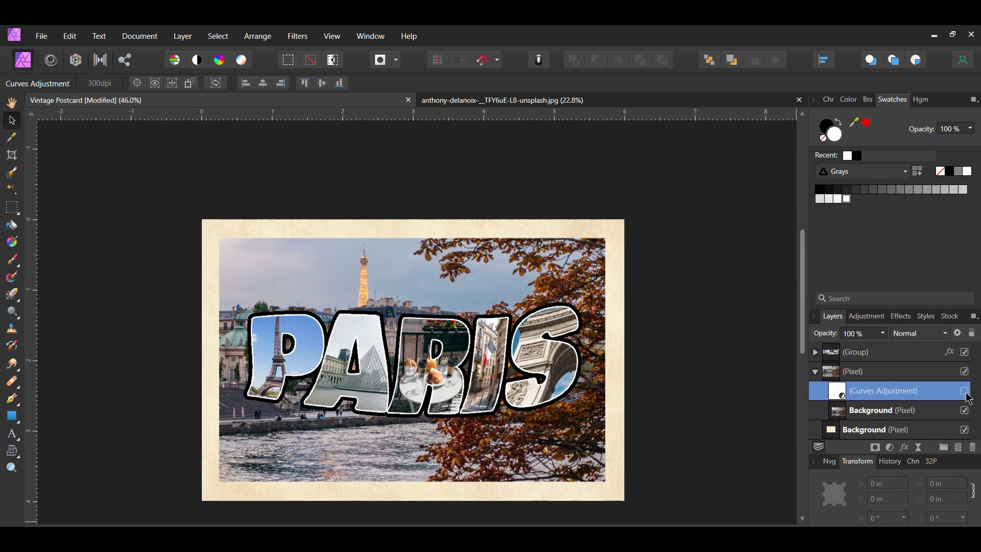
left_click(966, 392)
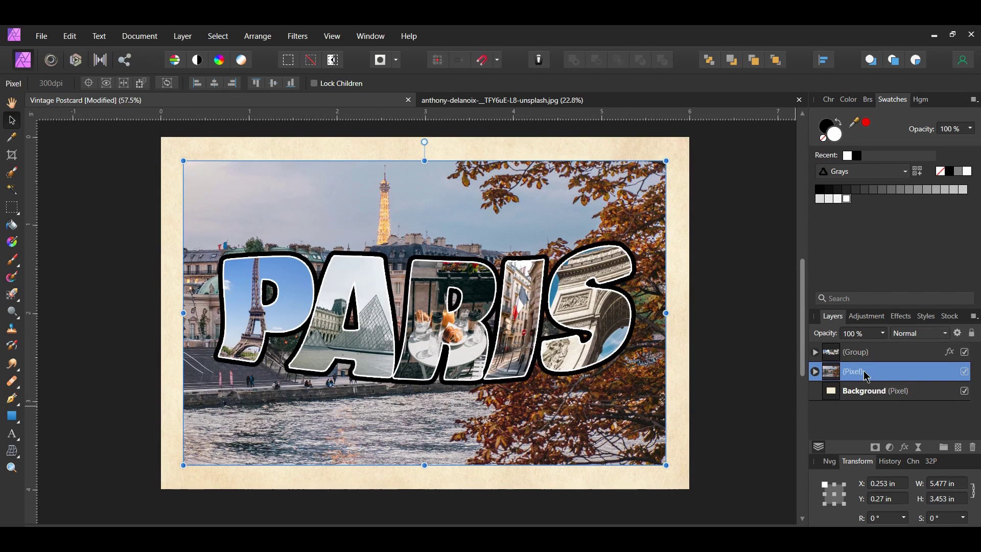
- Rasterize the inset panel layer together with its photo and adjustment, and lower its opacity to 60%
right_click(867, 376)
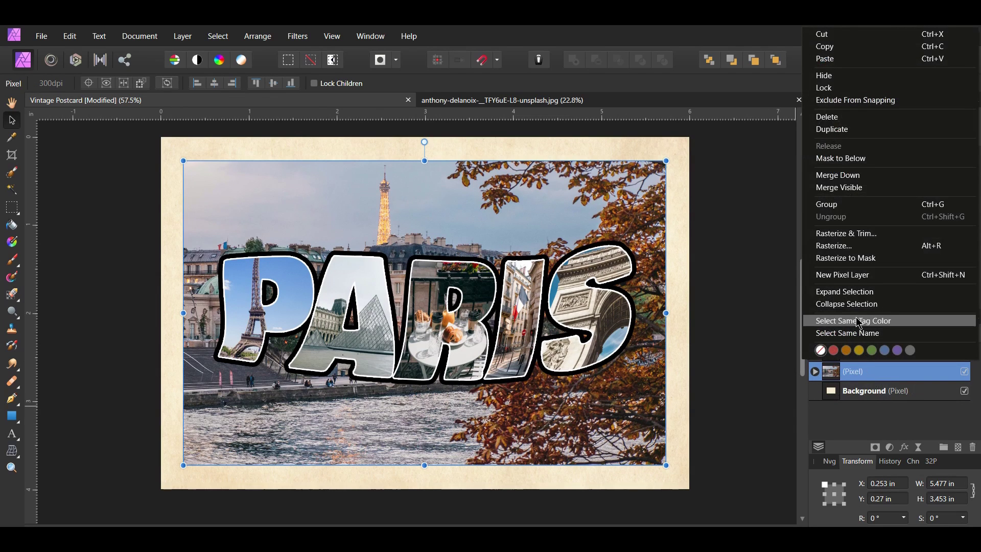
left_click(846, 247)
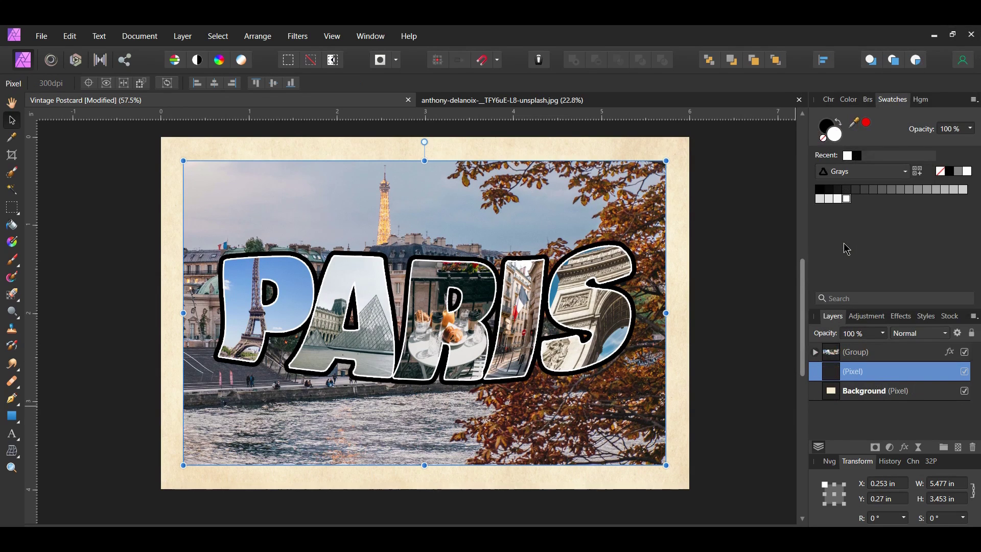
left_click(882, 333)
left_click_drag(886, 347, 874, 353)
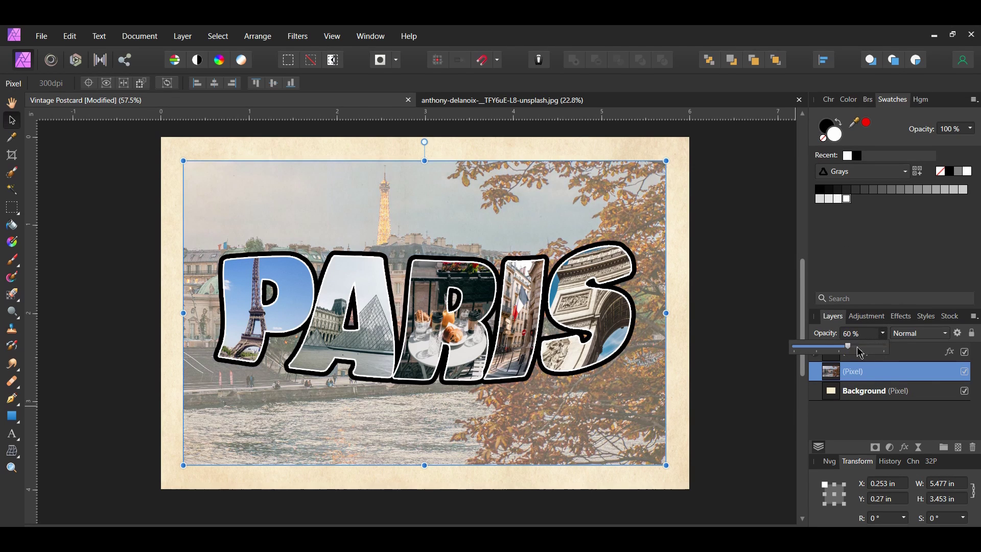
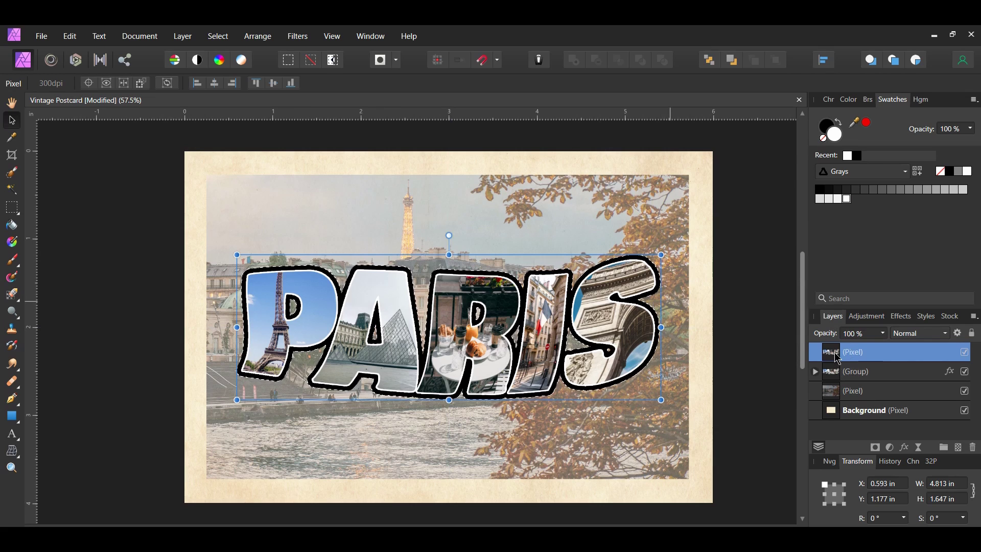
- Change the white color swatch to dark blue with hex code 002290
double_click(835, 138)
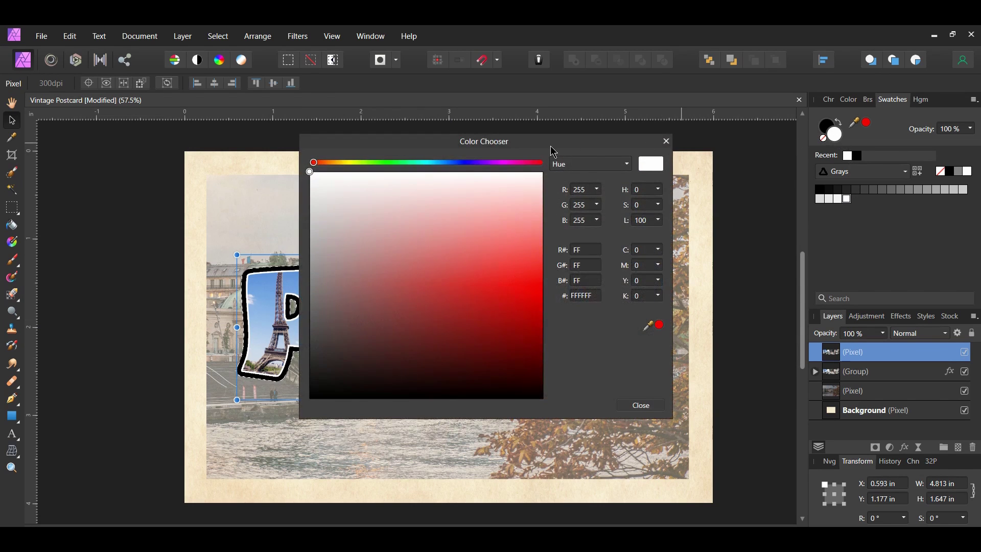
left_click_drag(531, 150, 832, 72)
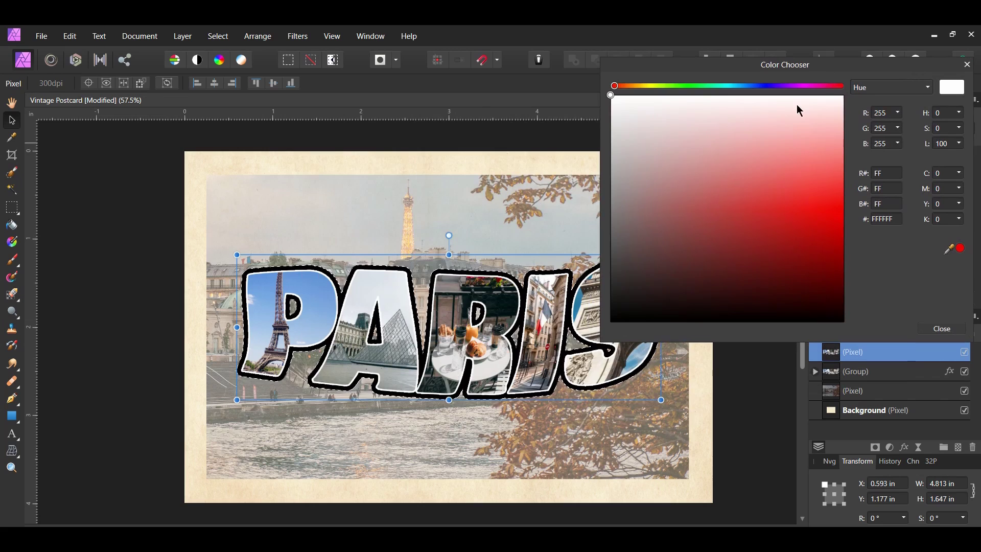
left_click_drag(531, 525, 552, 524)
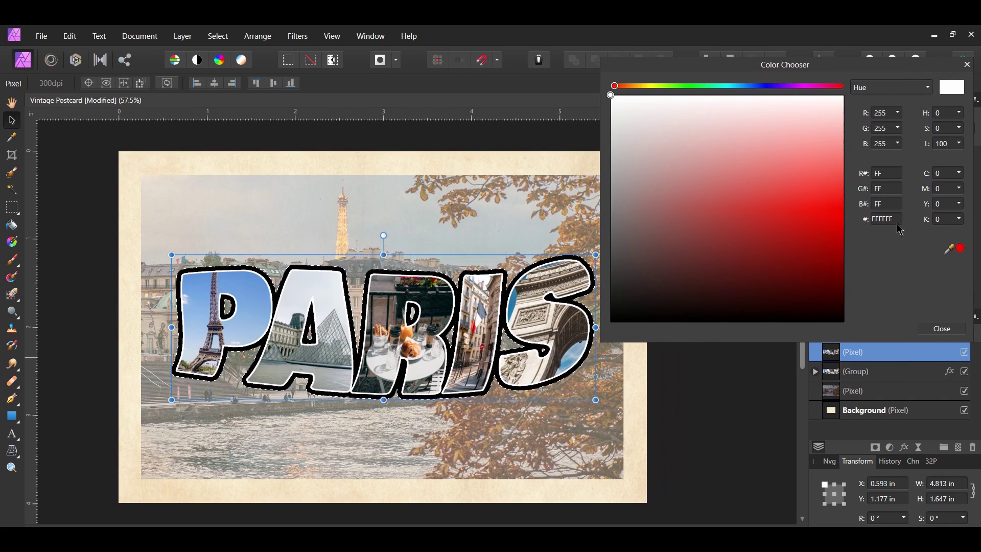
left_click(895, 222)
type("002290")
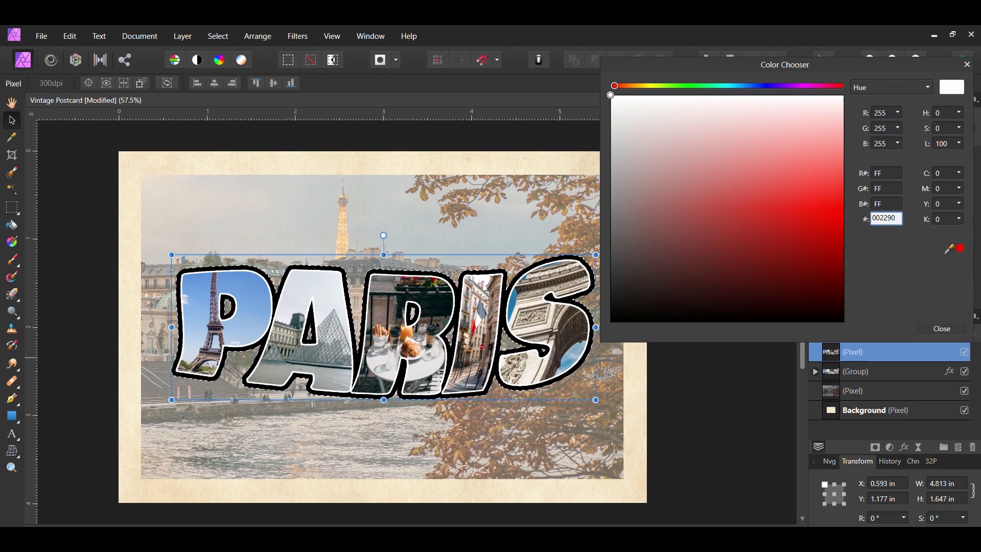
key("Return")
left_click(968, 65)
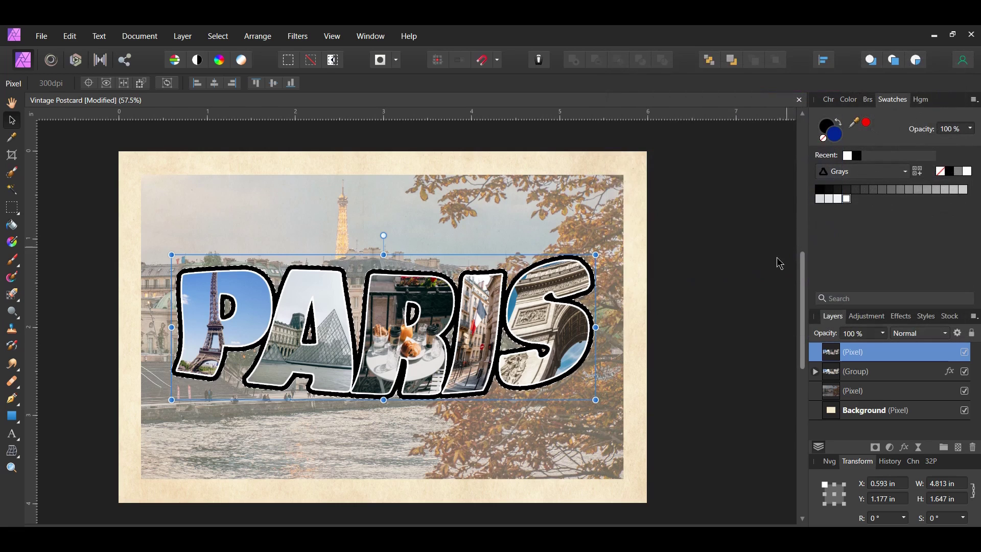
- Fill the PARIS-shaped selection on the top pixel layer with the dark blue and deselect
left_click(70, 36)
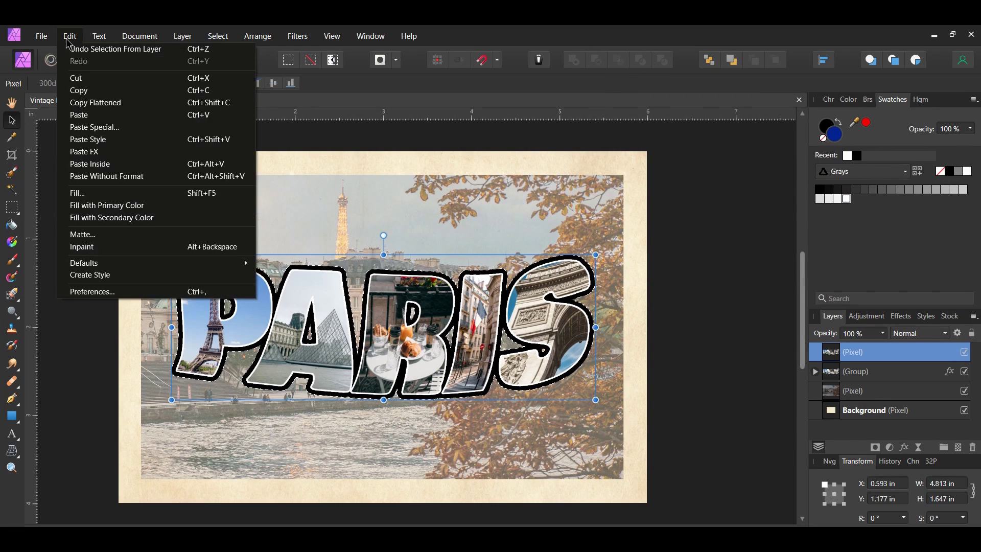
left_click(103, 206)
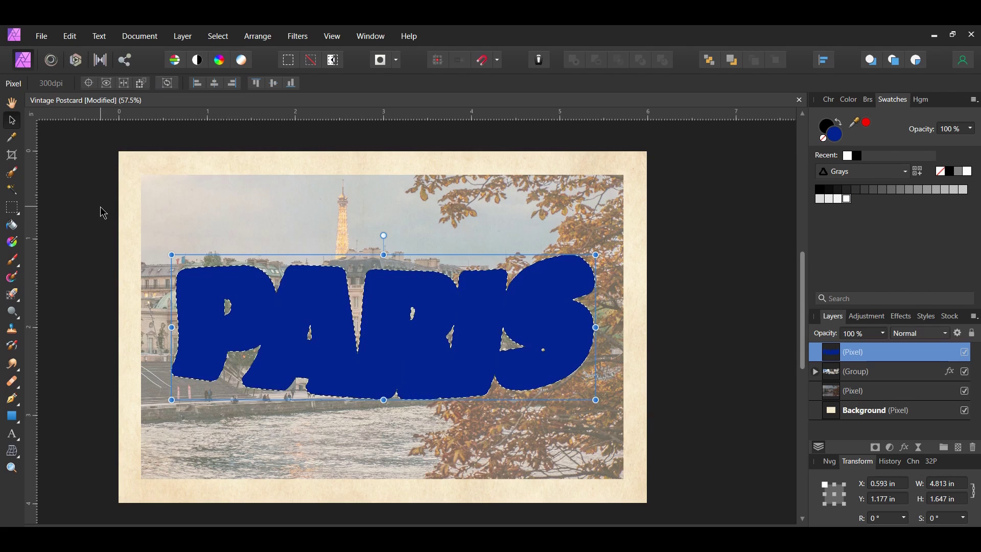
key("ctrl+d")
- Move the blue PARIS silhouette beneath the PARIS group and offset it about 0.125 in to the right and down
left_click_drag(814, 353, 813, 386)
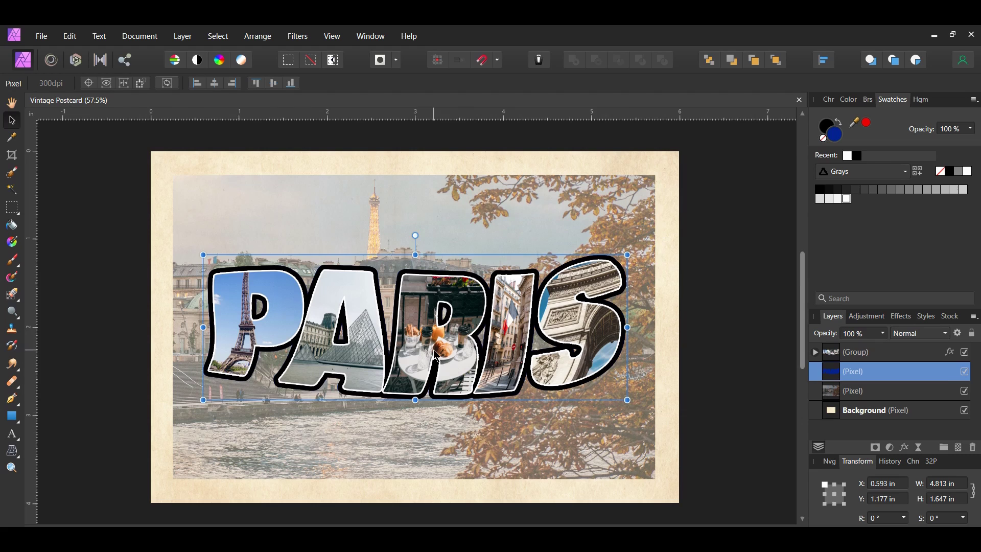
left_click_drag(433, 349, 444, 361)
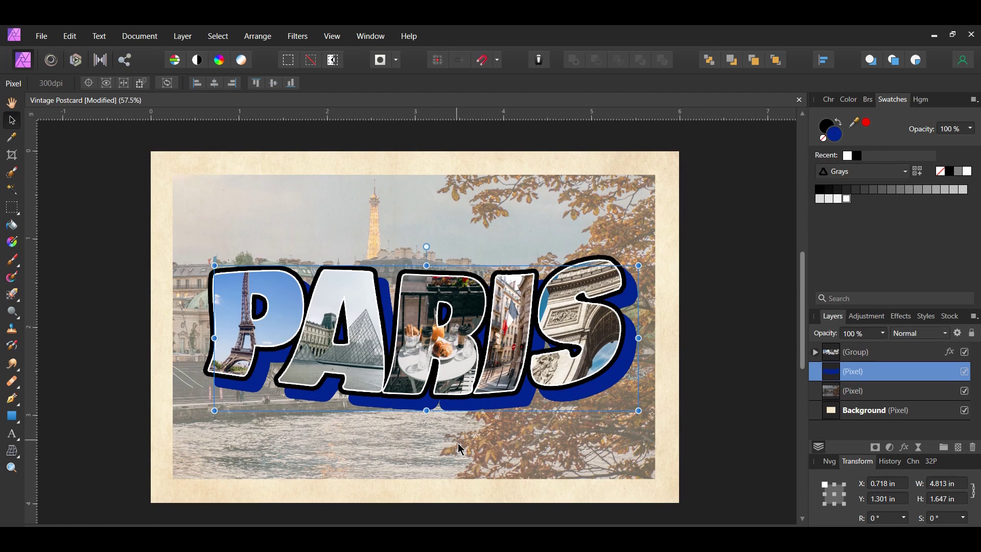
- Add a black Outline layer effect with a 10 px radius, aligned outside, to the blue silhouette
left_click(904, 448)
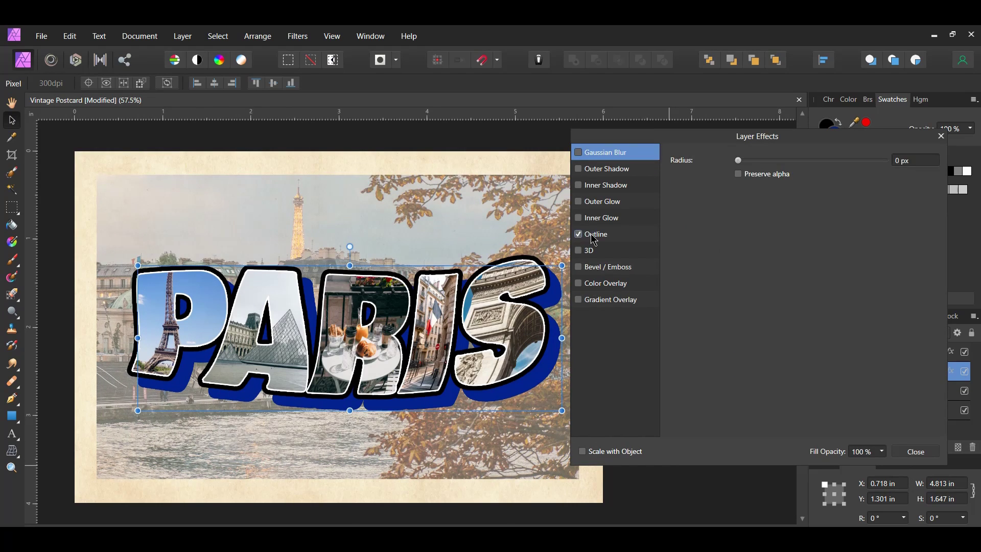
left_click(592, 235)
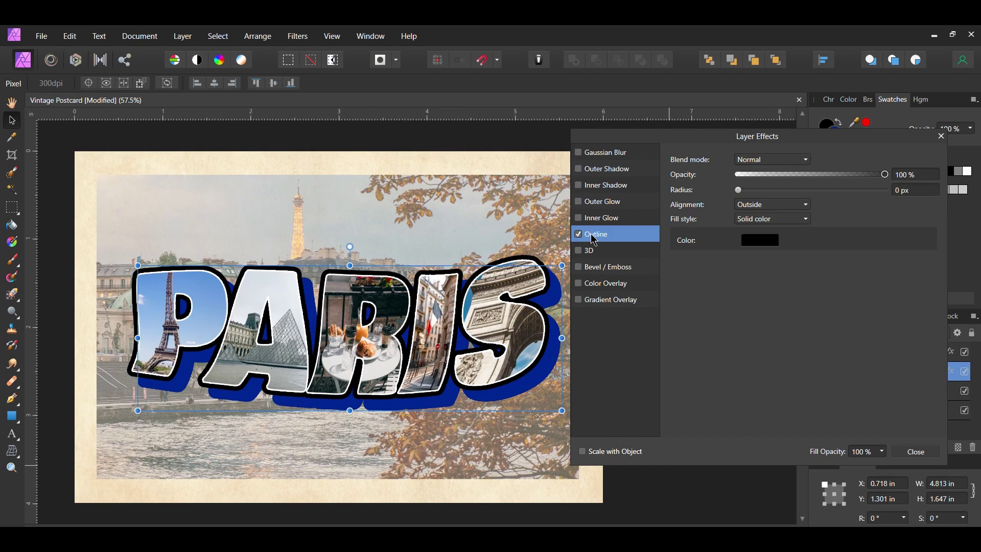
left_click(913, 191)
type("10")
key("Return")
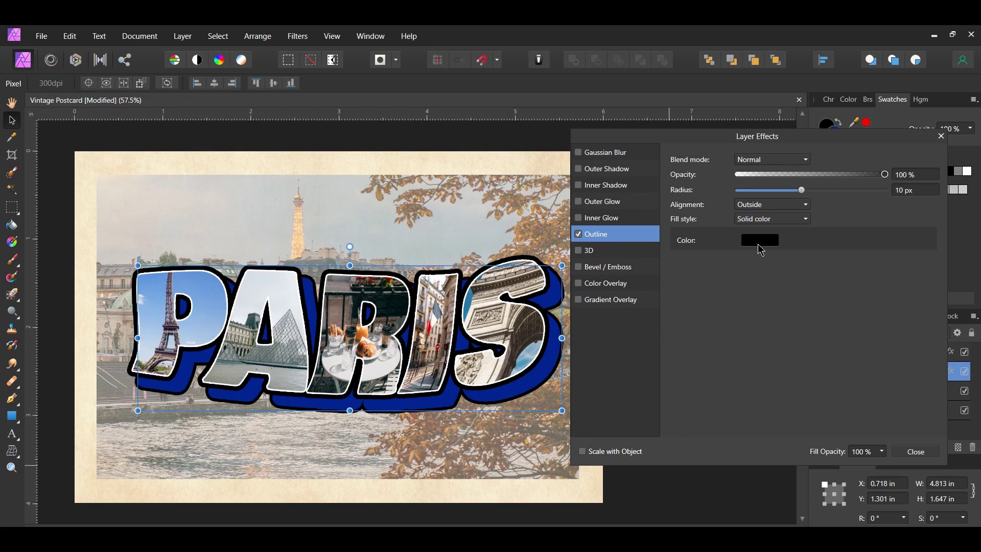
left_click(916, 453)
scroll(723, 428, "left", 3)
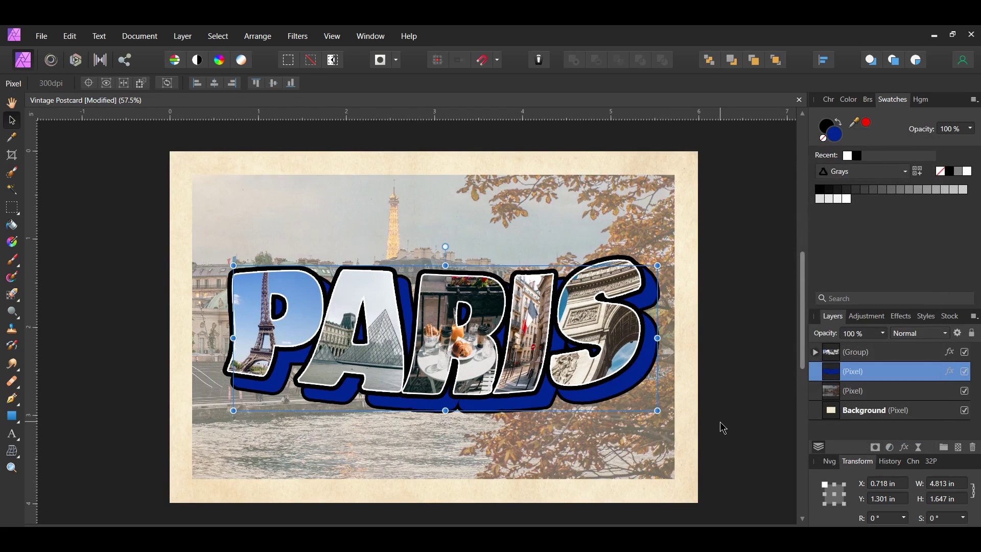
- Create a new pixel layer above the PARIS group and set up a black Paint Brush with 100% hardness and 14 px width
left_click(958, 449)
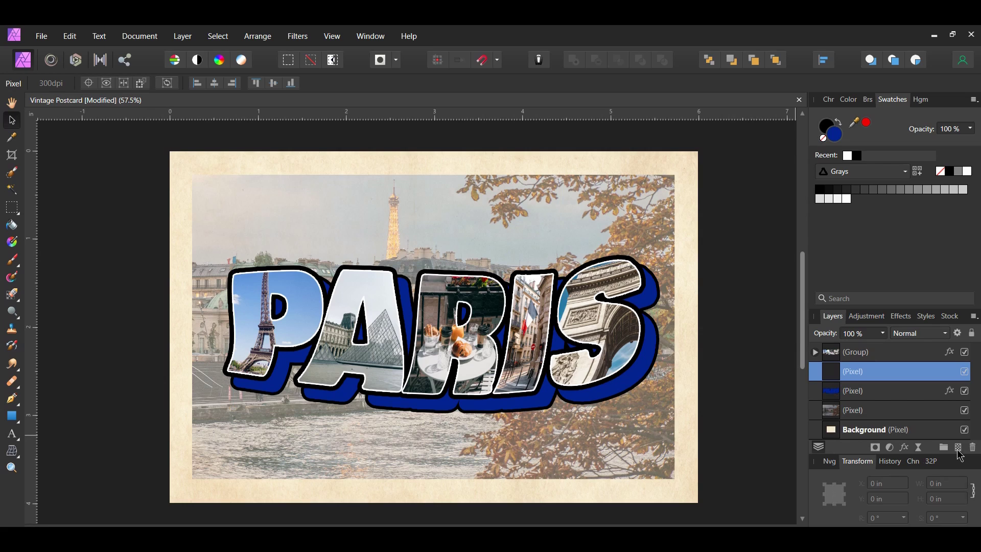
left_click_drag(815, 377, 812, 349)
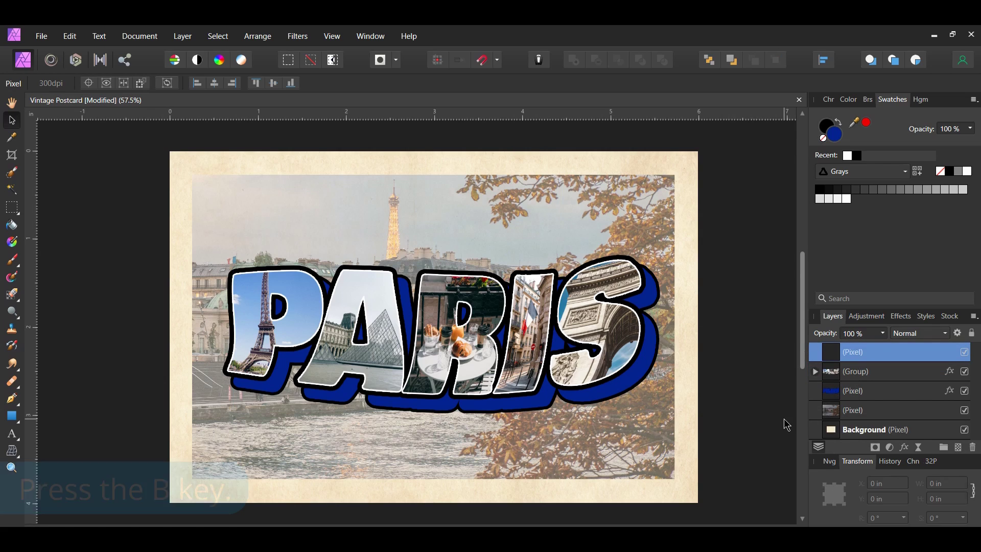
key("b")
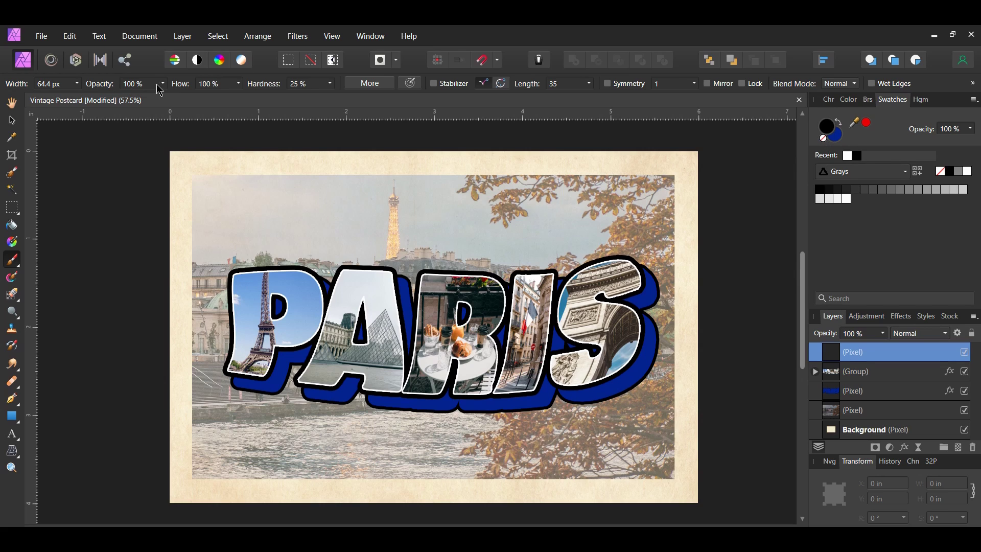
left_click(313, 83)
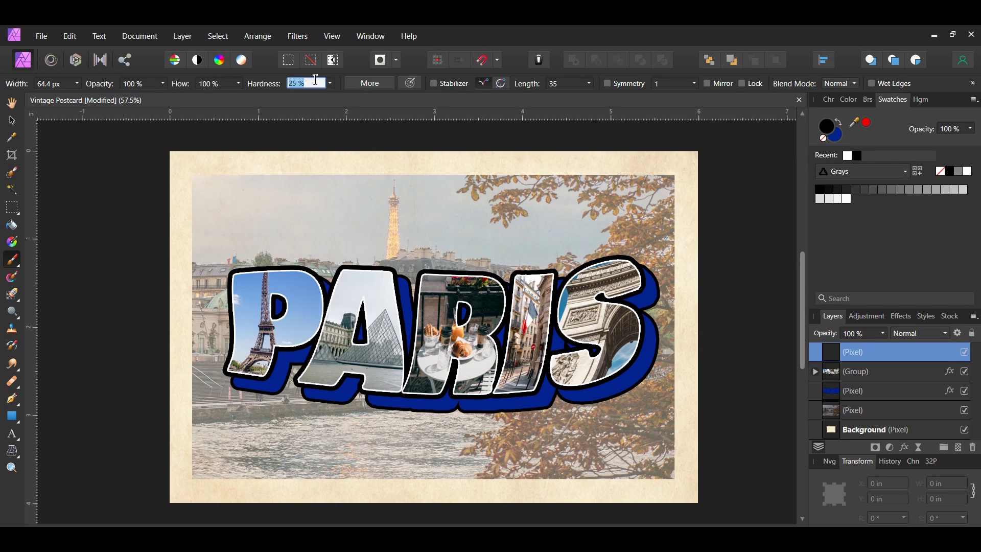
type("100")
key("Return")
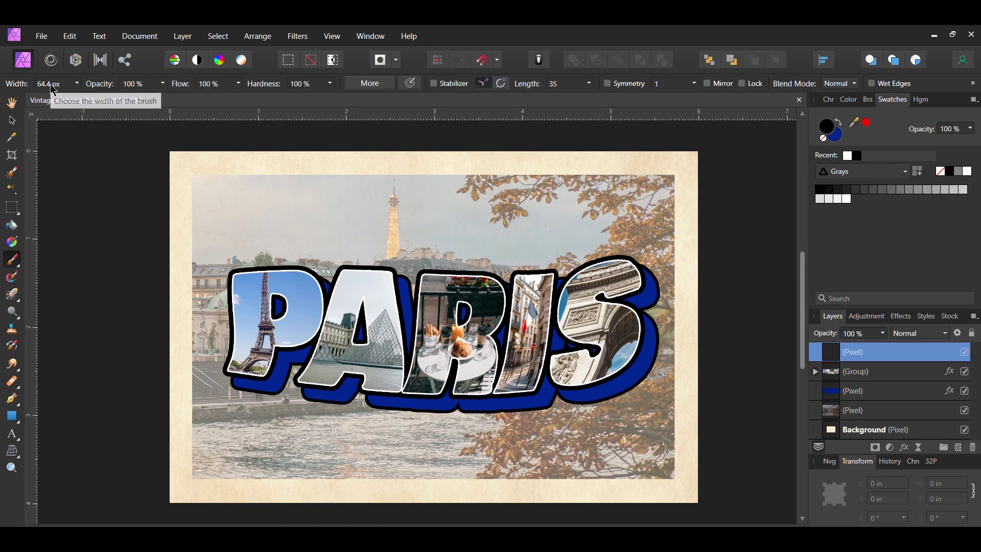
left_click(50, 84)
type("14")
key("Return")
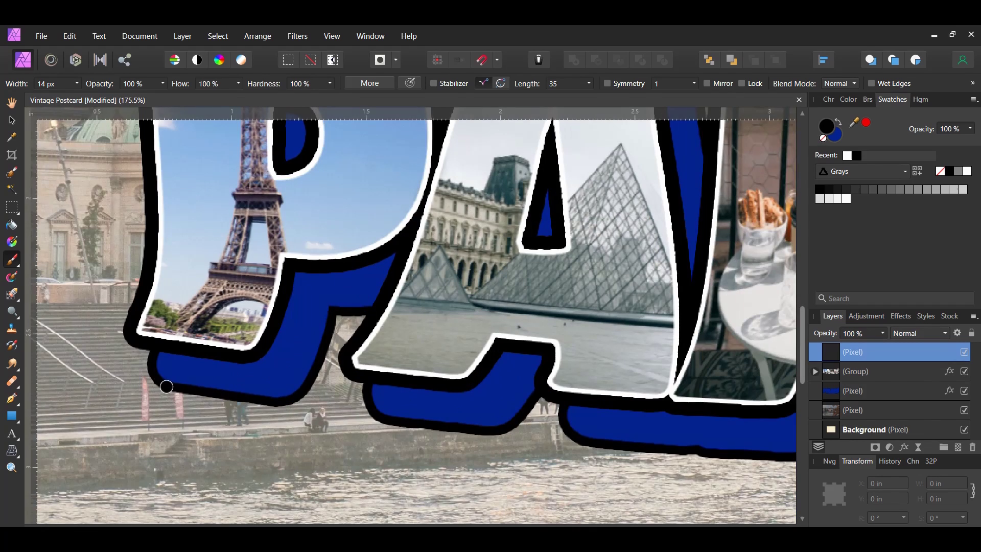
- Paint black edge lines across the blue shadow, connecting the corners of the PARIS letters to the shadow's outer corners
left_click_drag(134, 340, 155, 377)
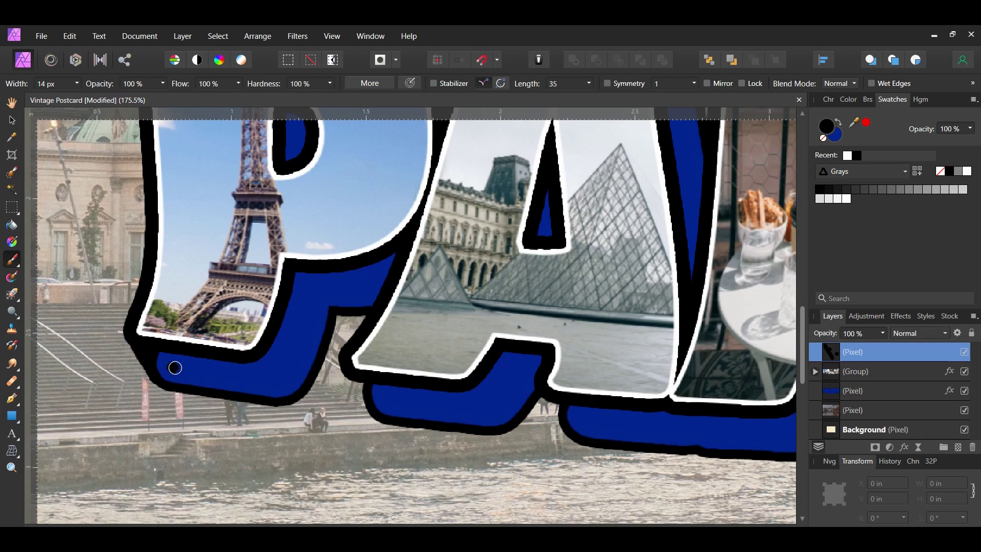
left_click_drag(255, 365, 279, 396)
left_click_drag(197, 294, 220, 330)
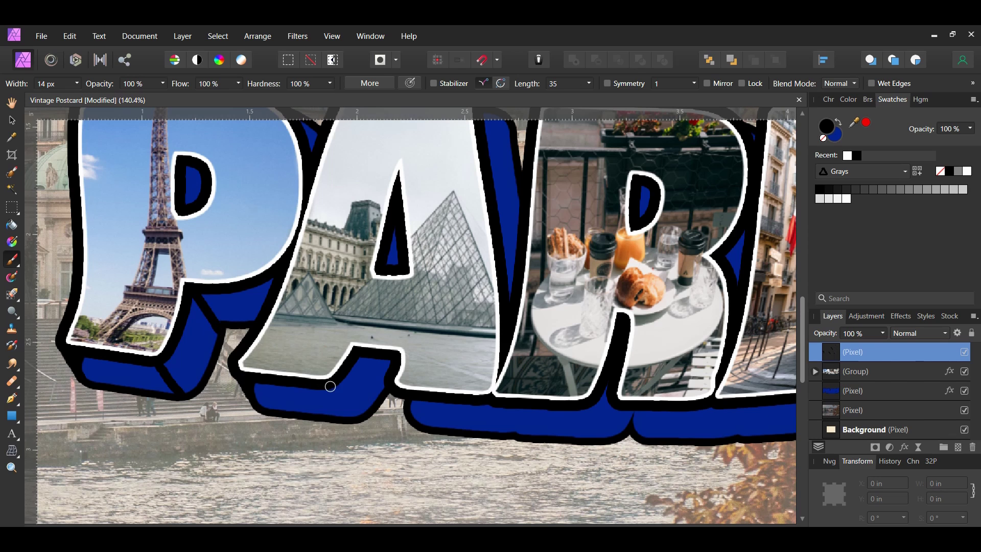
left_click_drag(330, 384, 346, 408)
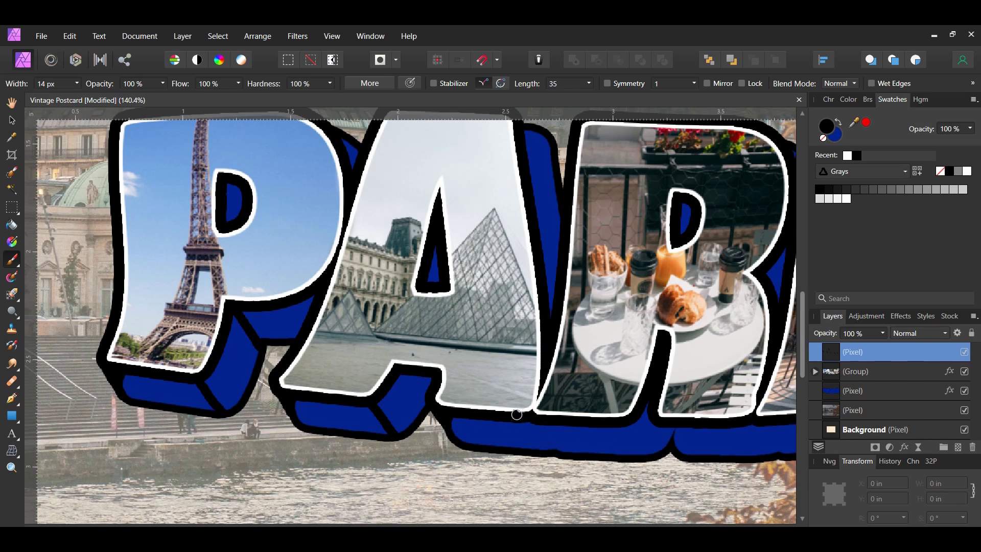
left_click_drag(532, 418, 552, 449)
left_click_drag(552, 449, 555, 453)
mouse_move(423, 424)
left_mouse_down()
mouse_move(441, 455)
mouse_move(468, 451)
mouse_move(457, 425)
left_mouse_up()
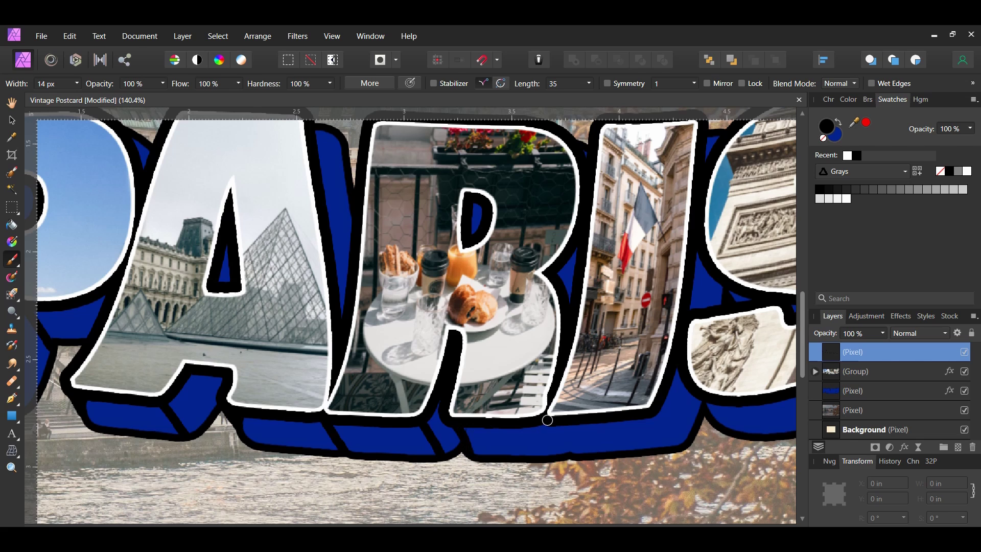
left_click_drag(547, 420, 567, 452)
left_click_drag(567, 453, 567, 456)
left_click_drag(652, 412, 656, 417)
mouse_move(693, 299)
left_mouse_down()
mouse_move(730, 325)
mouse_move(737, 361)
left_mouse_up()
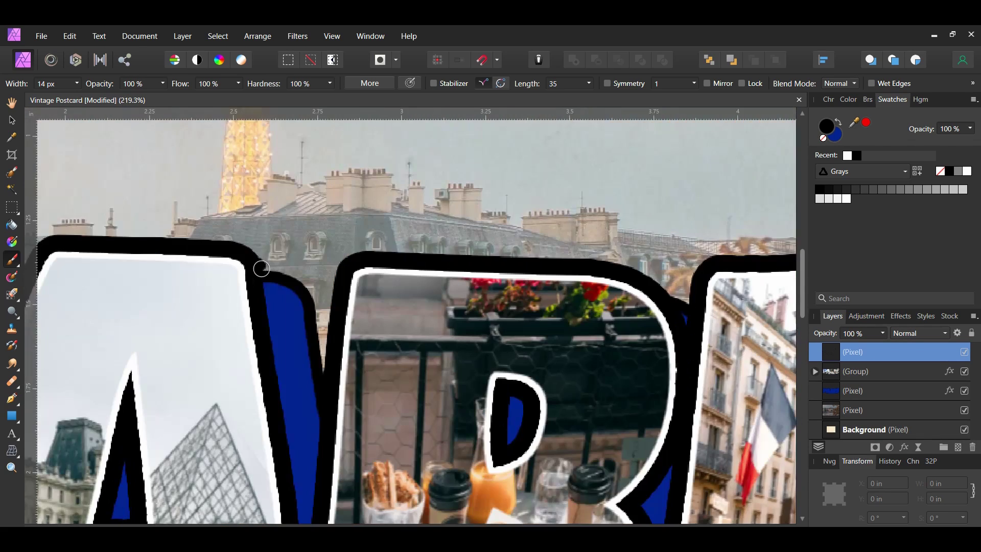
left_click_drag(261, 269, 285, 282)
left_click_drag(285, 282, 296, 289)
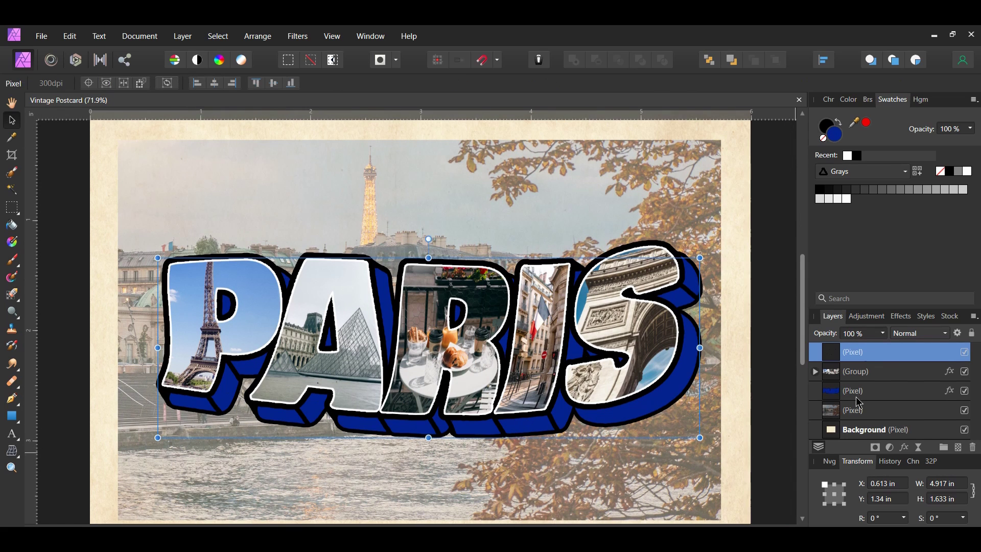
- Group the brushed line layer, the PARIS group and the blue silhouette, and name the new group Text
left_click(857, 397, "shift")
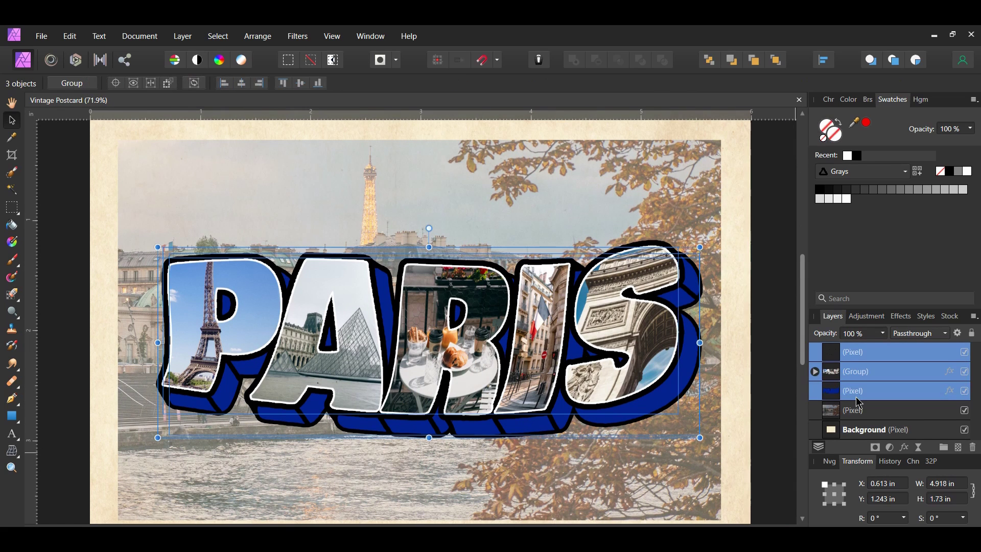
key("ctrl+g")
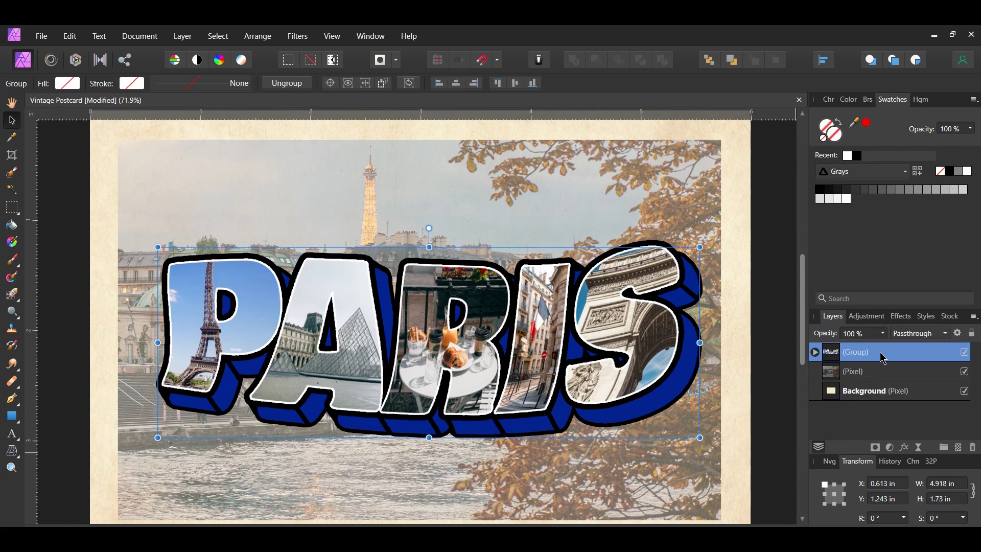
double_click(880, 352)
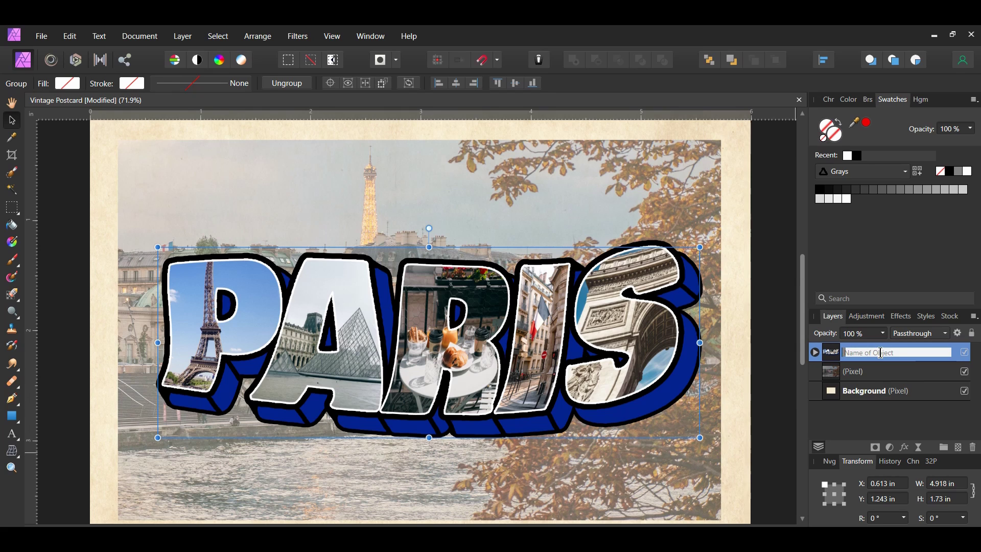
type("Text")
key("Return")
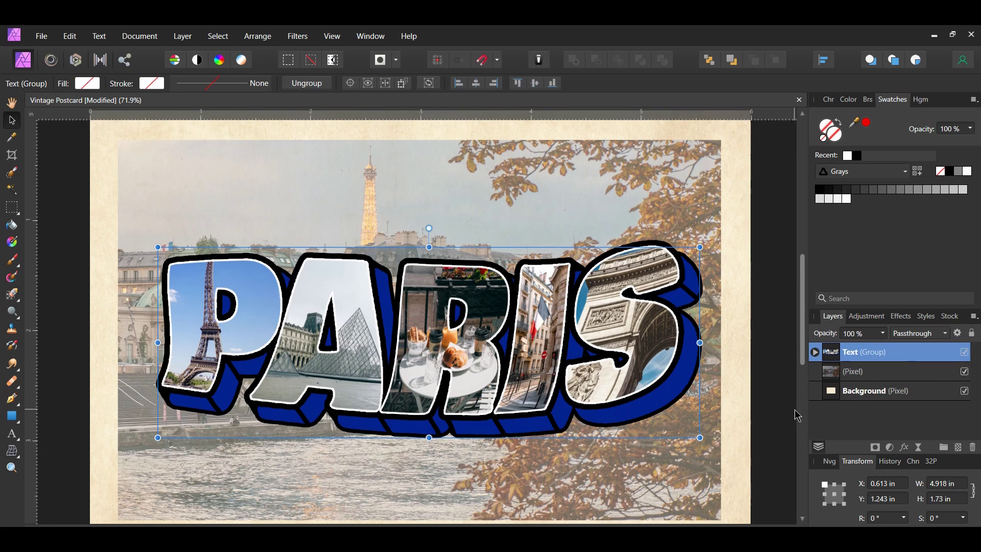
- Add an Outer Shadow layer effect to the Text group with 100% opacity, 10 px radius and 15 px offset
left_click(908, 451)
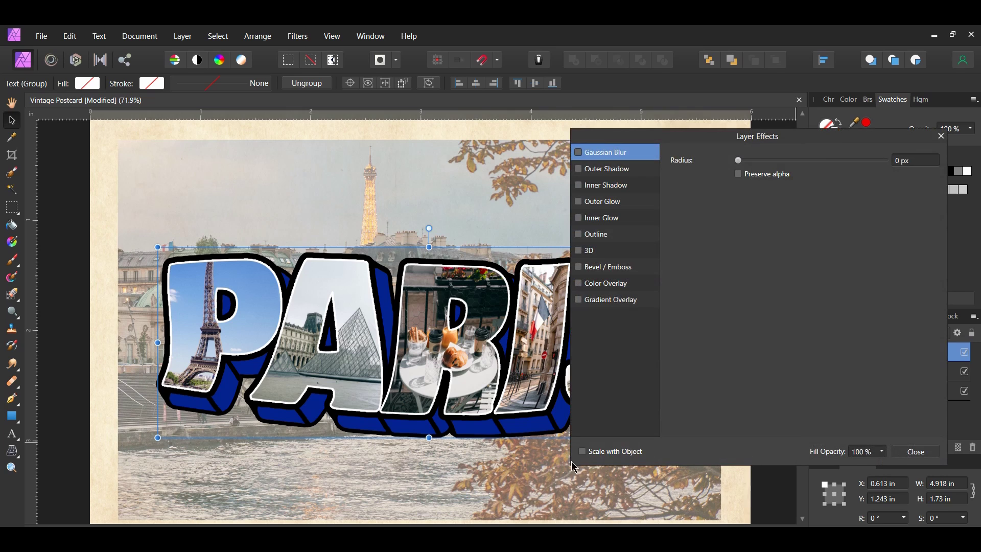
scroll(556, 467, "down", 1)
scroll(556, 467, "right", 3)
left_click(606, 173)
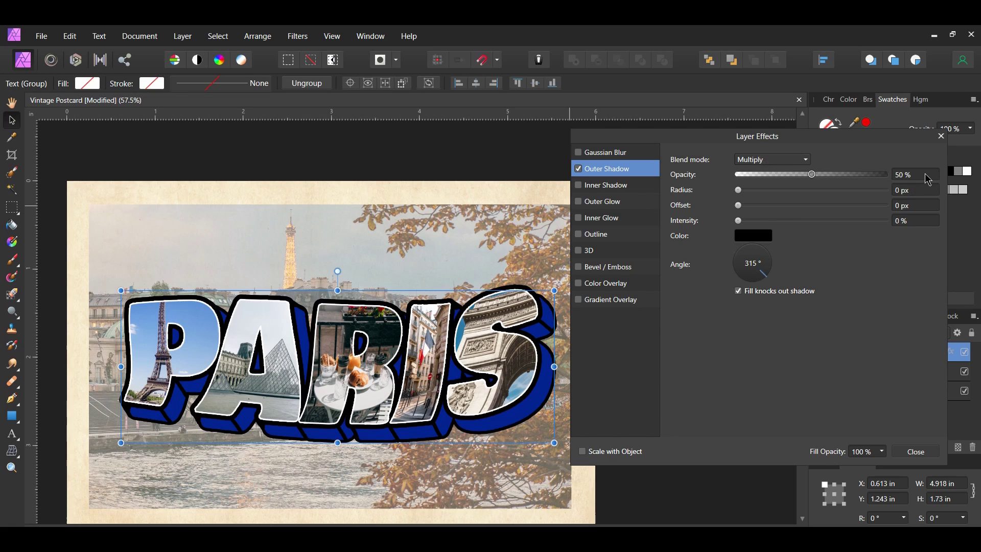
left_click_drag(812, 174, 895, 175)
scroll(915, 193, "up", 10)
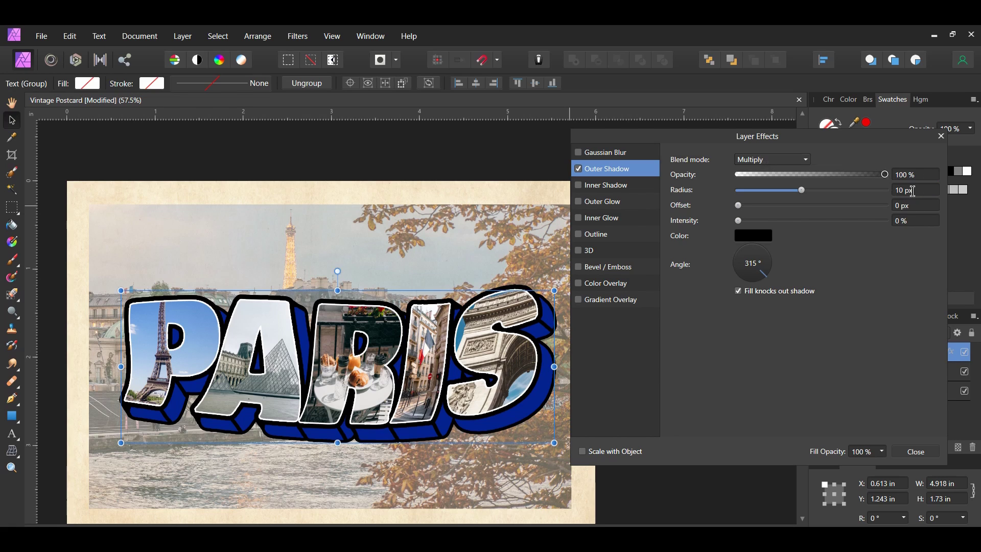
scroll(913, 207, "up", 15)
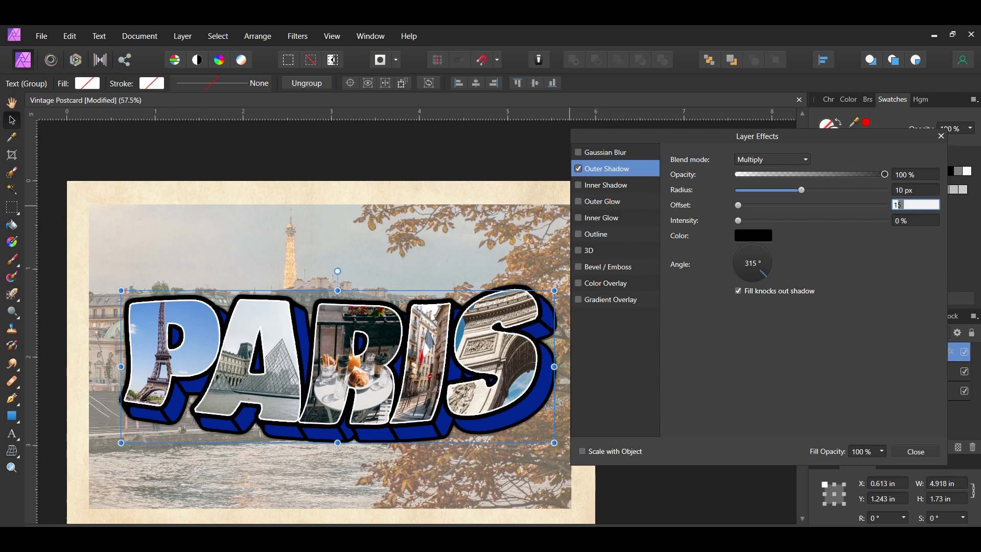
- Set the outer shadow's intensity to 50% and its angle to 300°, and close the layer effects
left_click(915, 221)
type("50")
key("Return")
left_click(758, 263)
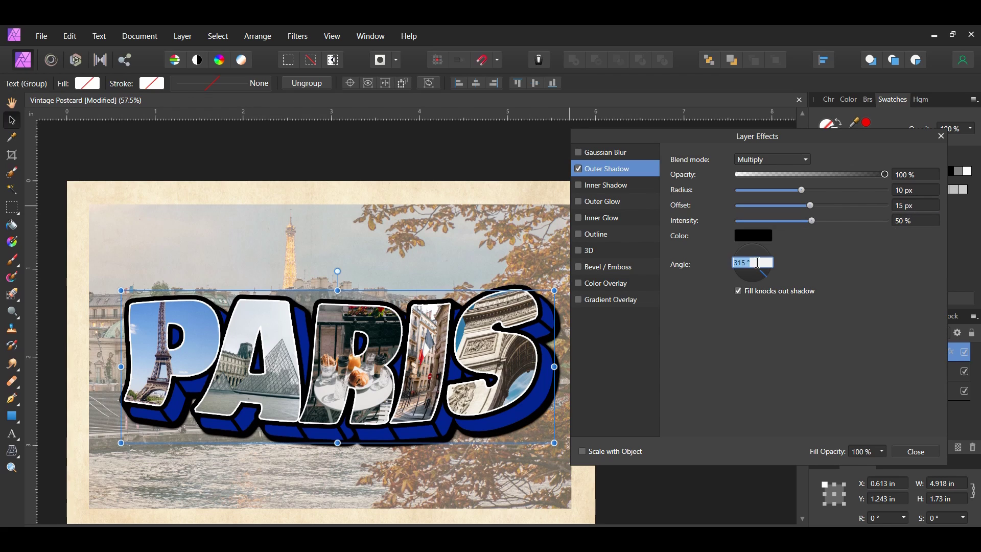
type("300")
key("Return")
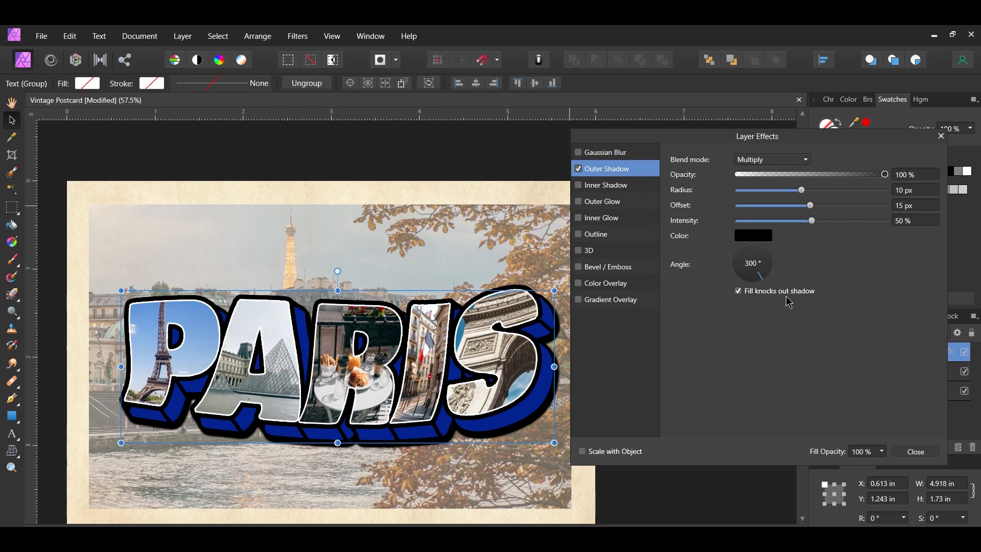
left_click(916, 452)
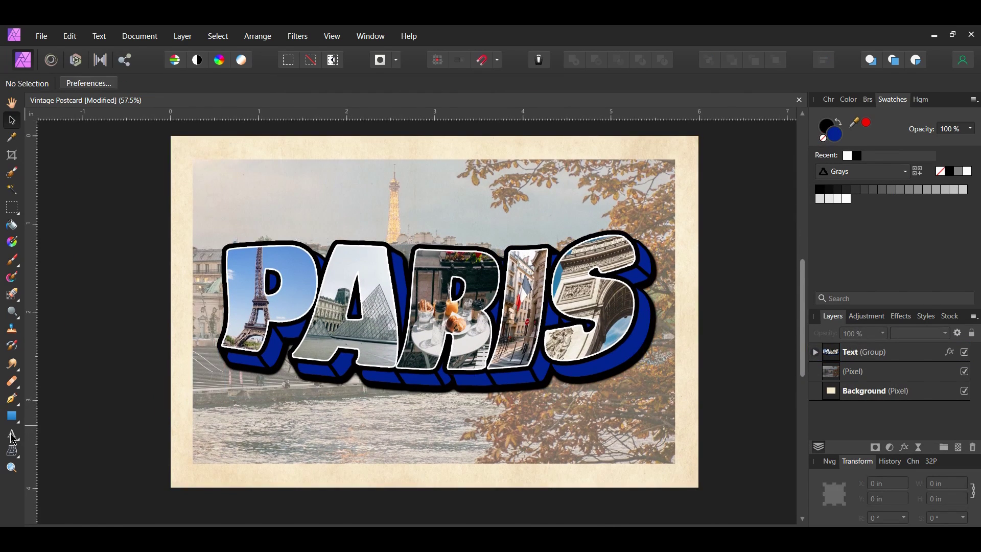
- Add artistic text reading "Greetings from" at about 26 pt above the letters P and A
left_click(11, 435)
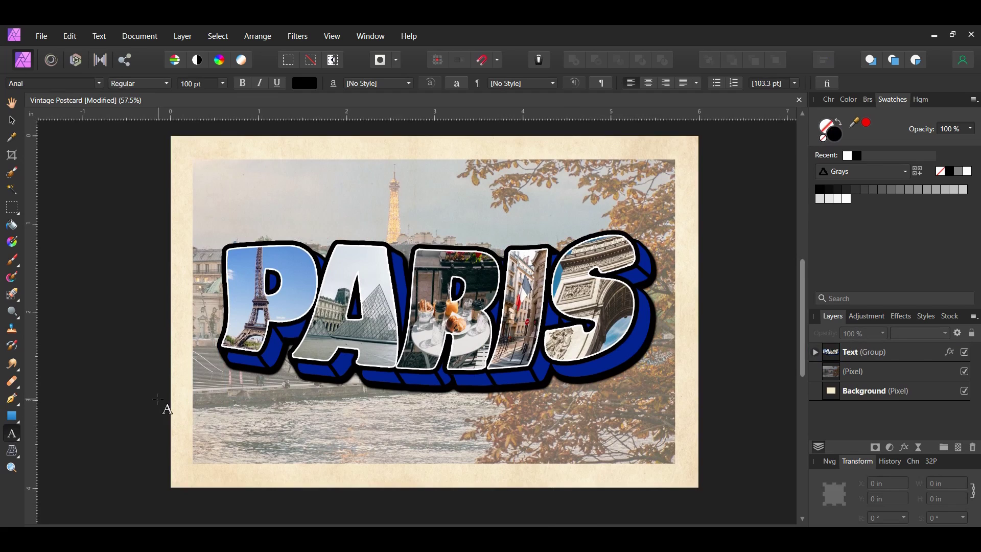
left_click_drag(239, 211, 265, 241)
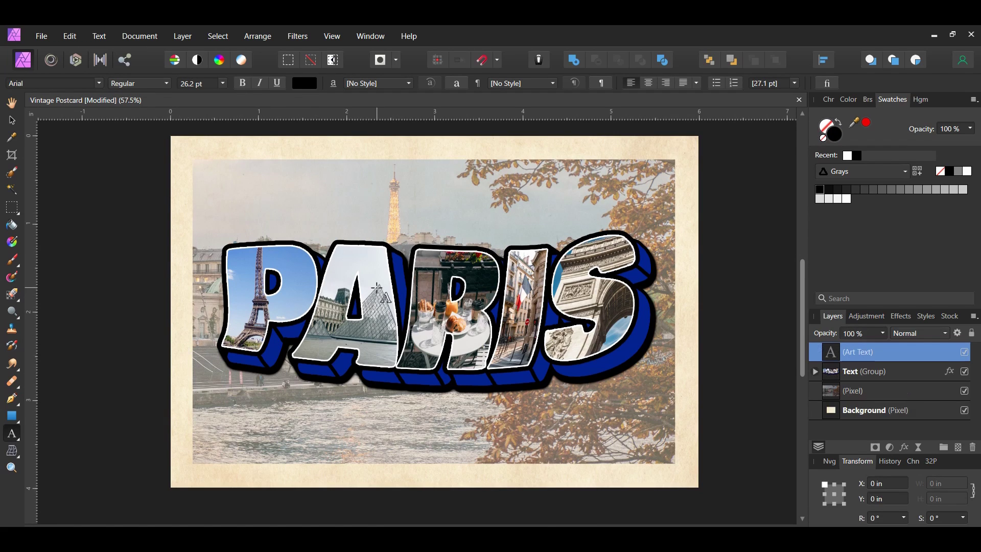
type("Greetings from")
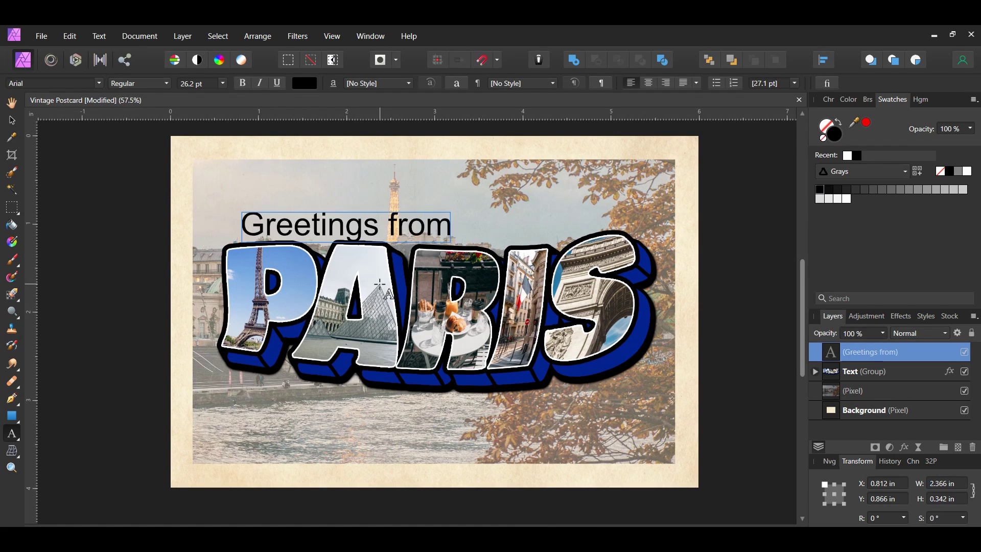
- Set "Greetings from" in white Dr Sugiyama and move it slightly up and left, clear of the PARIS lettering
key("ctrl+a")
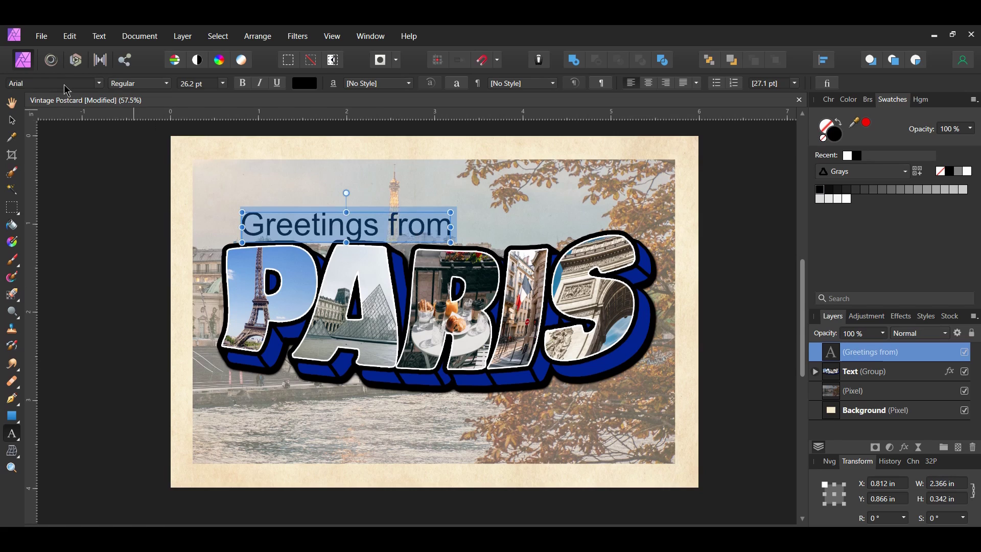
left_click(99, 84)
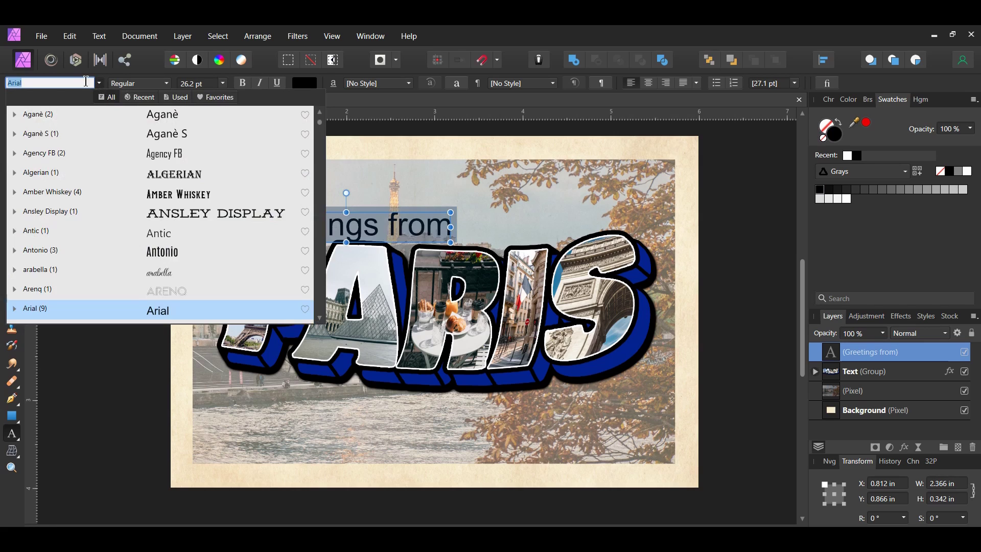
type("dr")
left_click(51, 154)
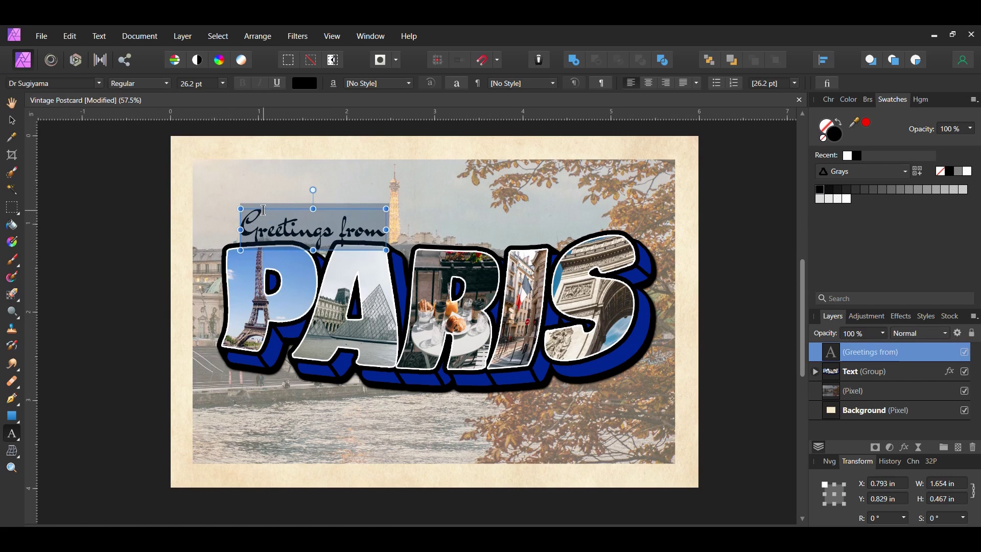
left_click_drag(260, 208, 246, 197)
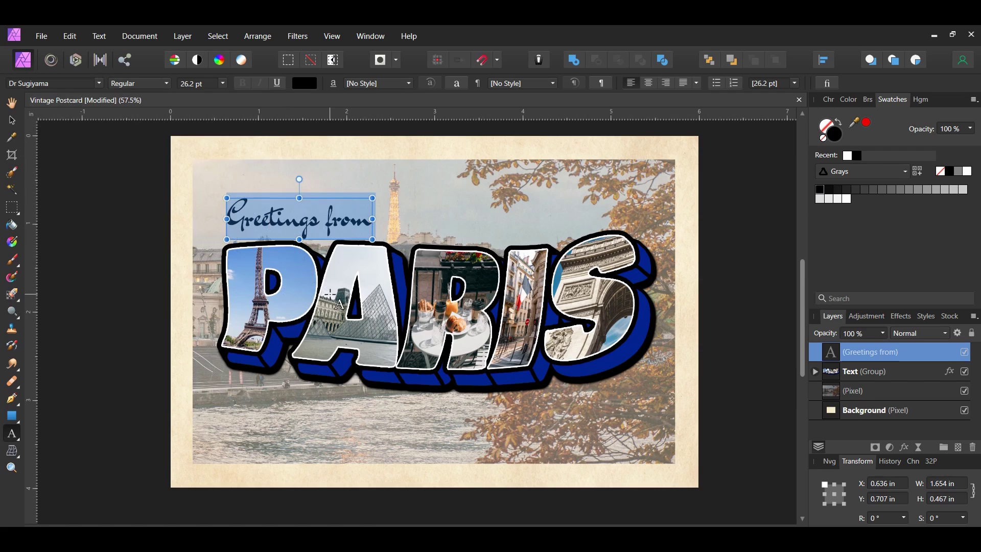
left_click(969, 171)
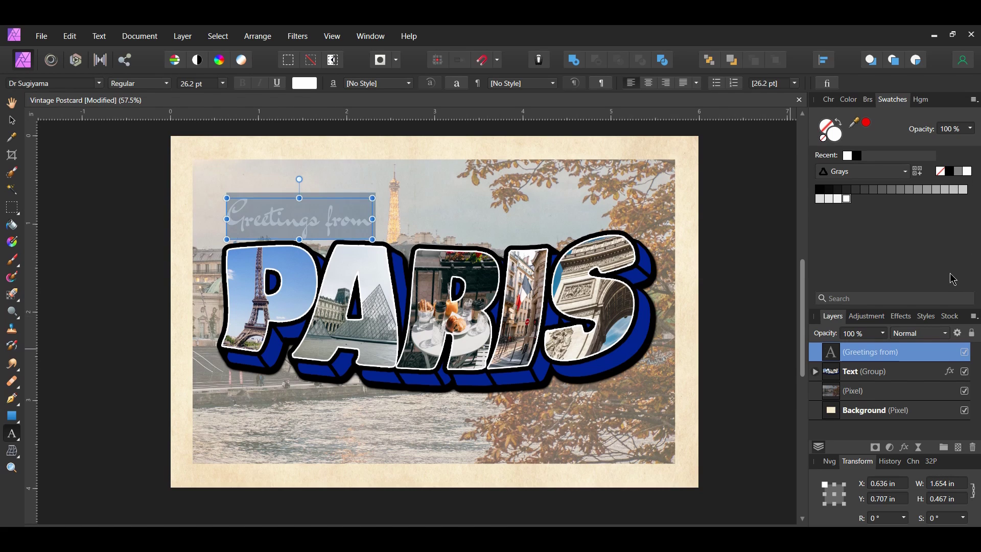
- Duplicate the "Greetings from" text, place the copy below the I and S, and change it to "The City Of Love"
key("ctrl+j")
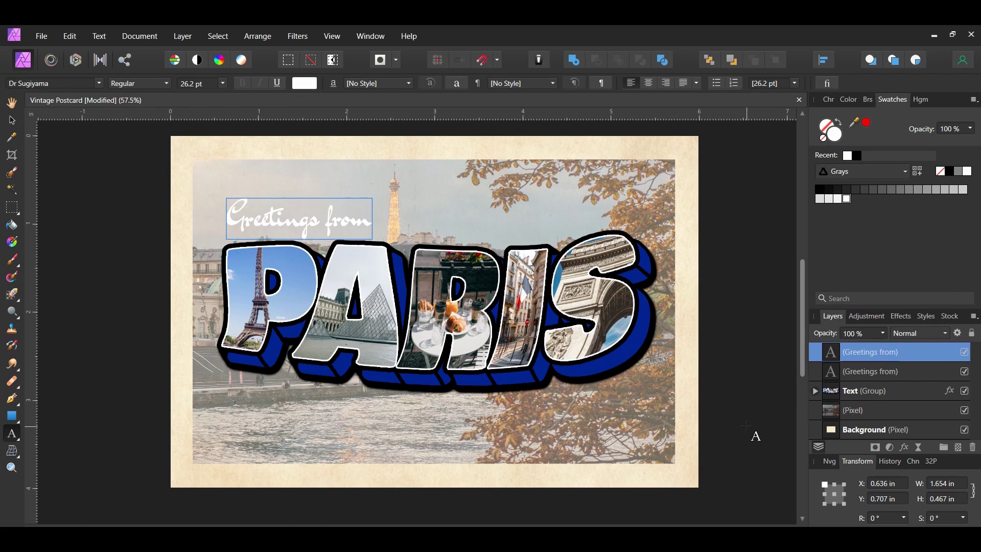
key("v")
left_click_drag(304, 227, 557, 427)
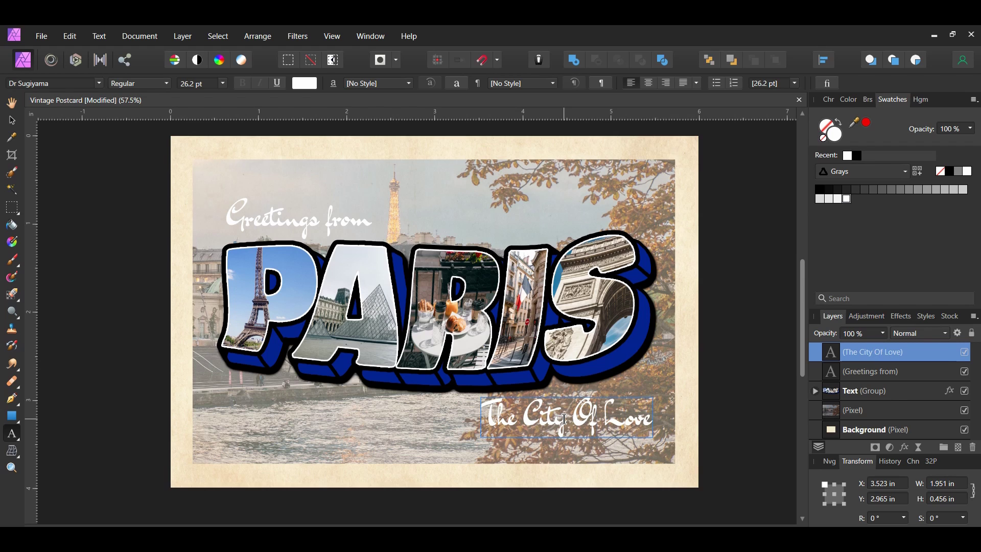
- Recolor the "The City Of Love" text to red E72837
key("ctrl+a")
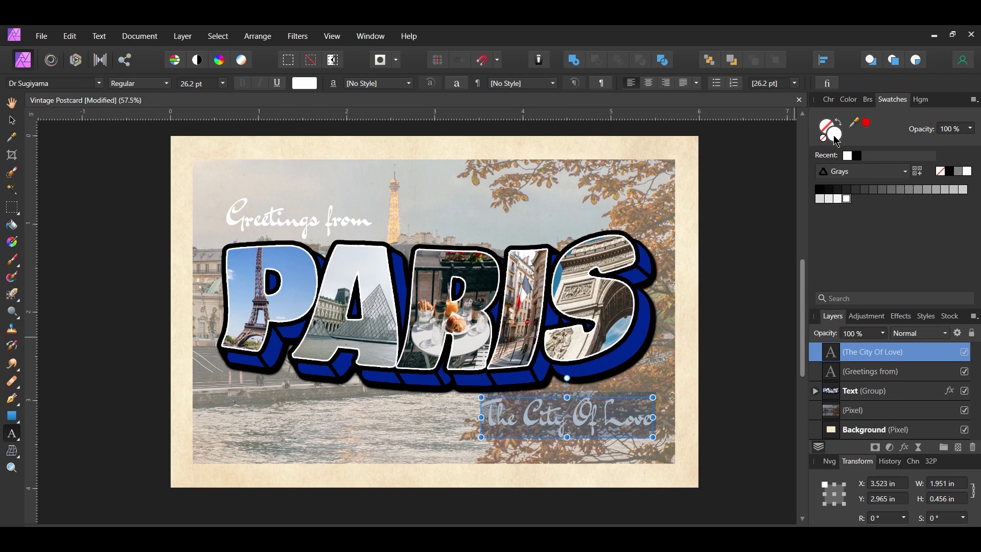
double_click(837, 141)
left_click_drag(537, 139, 720, 60)
double_click(763, 217)
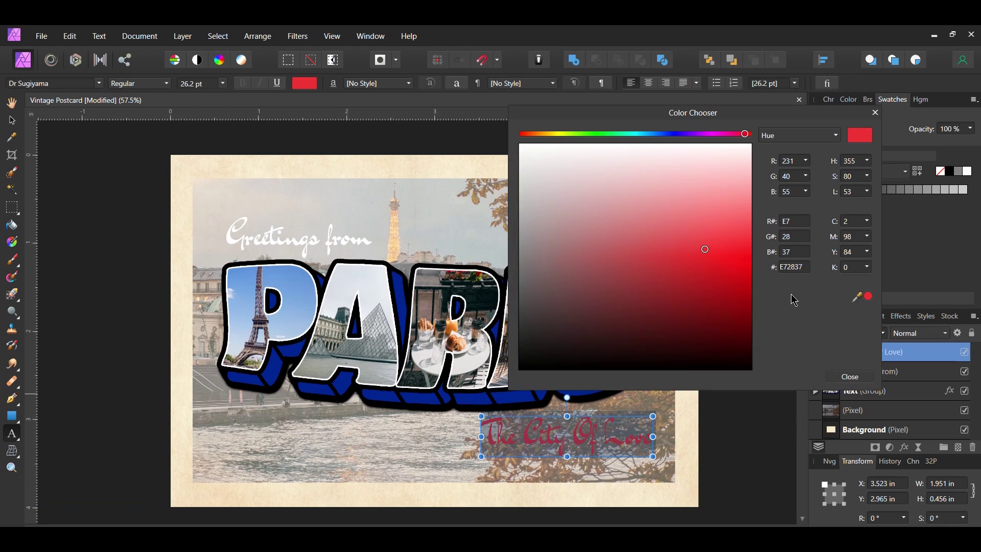
left_click(838, 379)
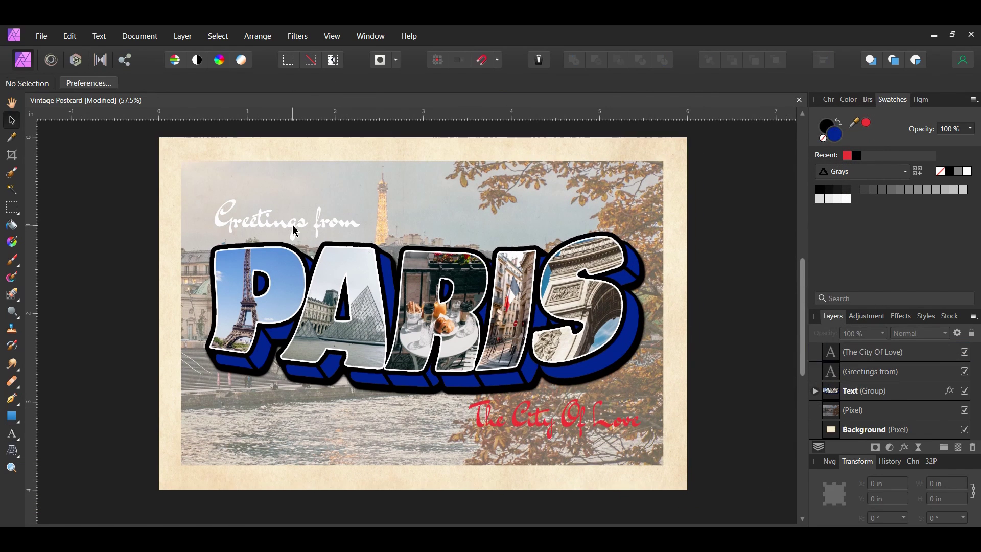
- Bend the "Greetings from" text into a slight upward arch with the Mesh Warp tool and apply the warp
left_click(293, 227)
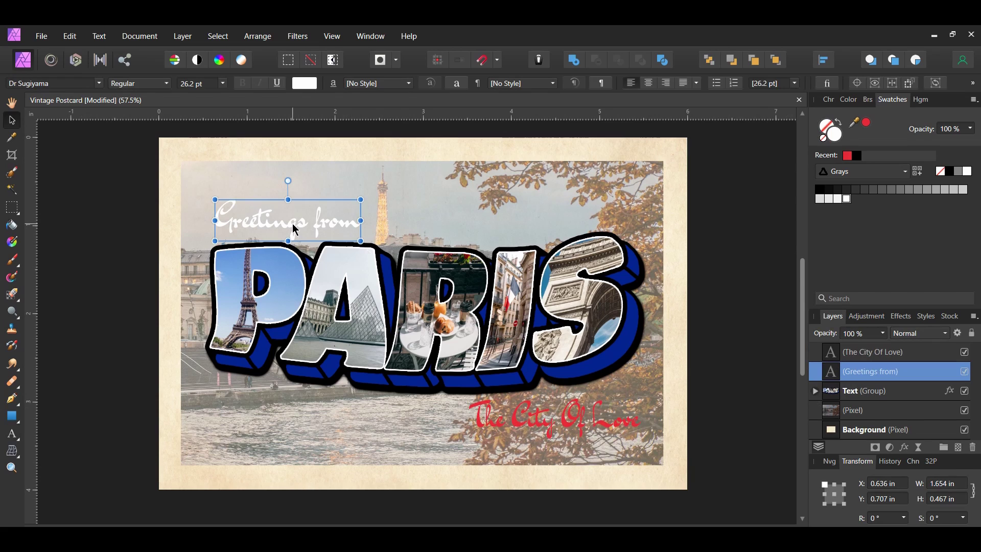
left_click(18, 456)
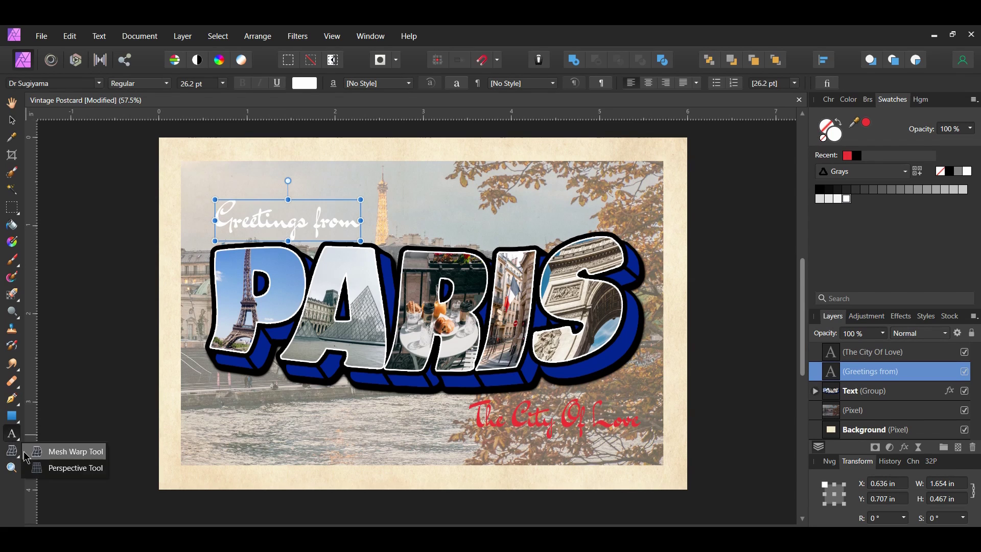
left_click(49, 455)
left_click(214, 199)
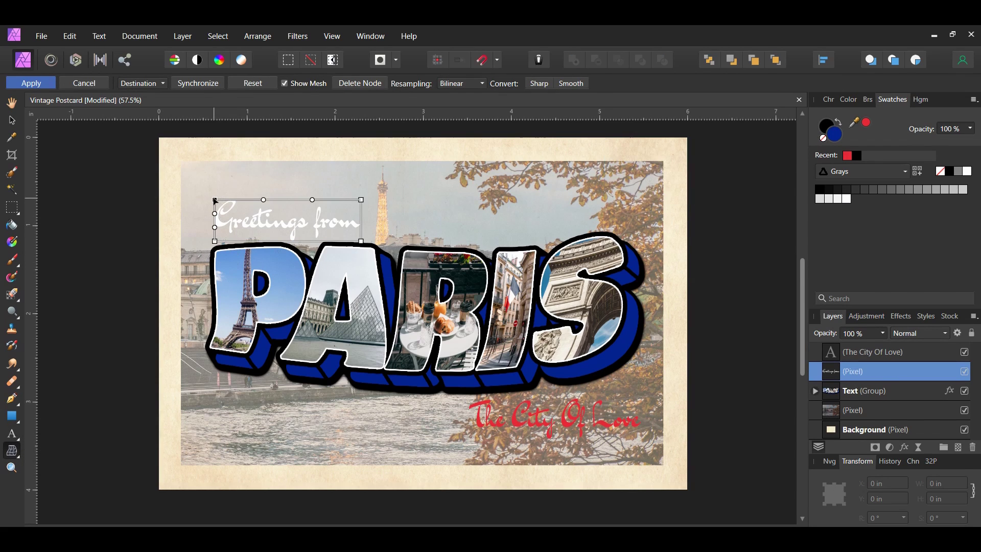
left_click_drag(214, 200, 210, 198)
mouse_move(214, 242)
left_mouse_down()
mouse_move(210, 233)
mouse_move(212, 240)
left_mouse_up()
left_click_drag(360, 241, 362, 240)
left_click_drag(292, 242, 289, 234)
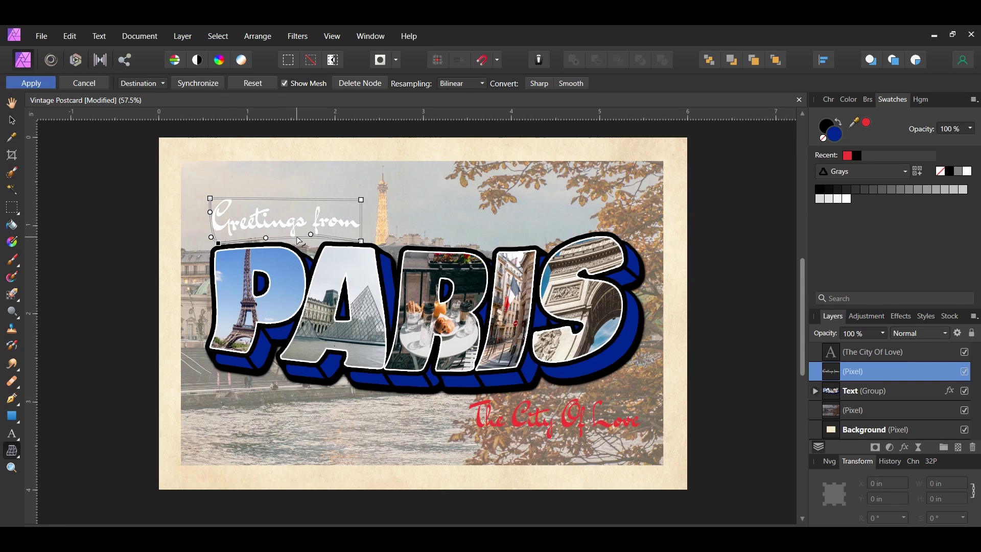
left_click_drag(283, 198, 283, 192)
left_click(32, 85)
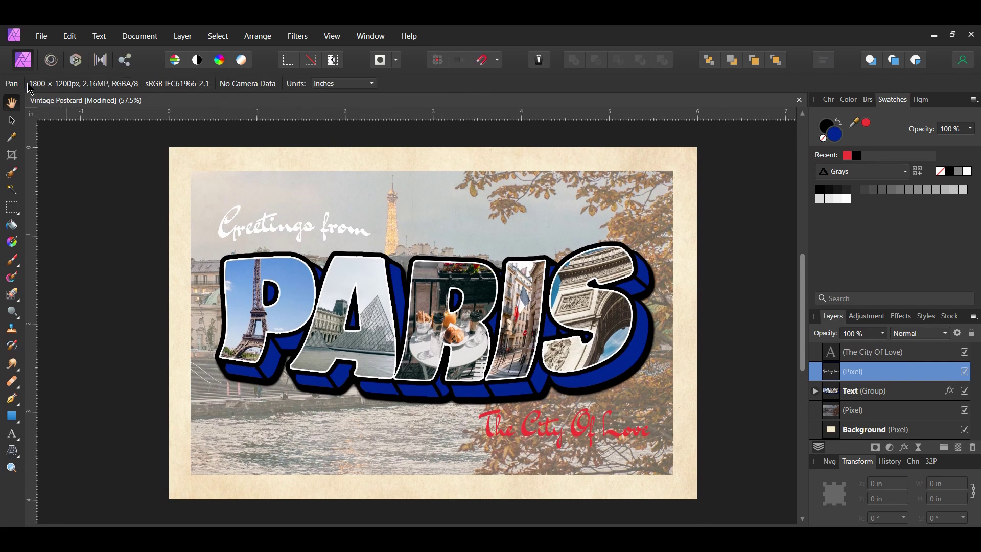
- Bend the "The City Of Love" text slightly upward with the Mesh Warp tool, apply the warp, and select the "Greetings from" layer
key("v")
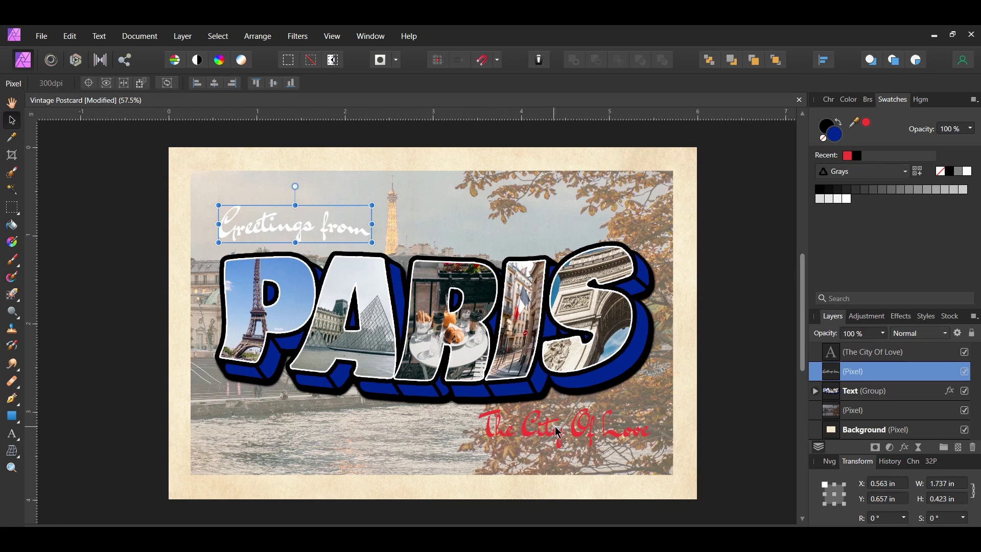
left_click(566, 437)
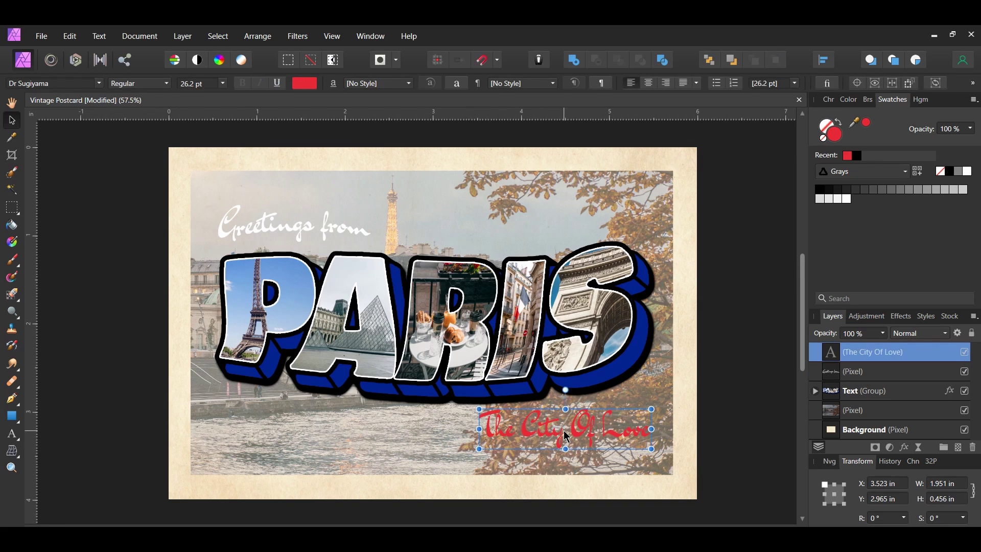
left_click(13, 451)
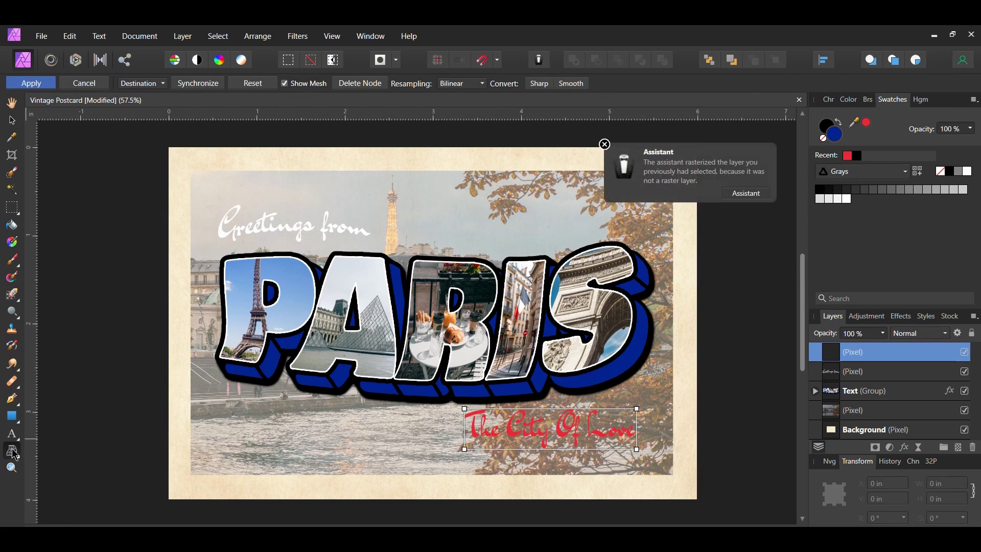
left_click_drag(637, 408, 640, 405)
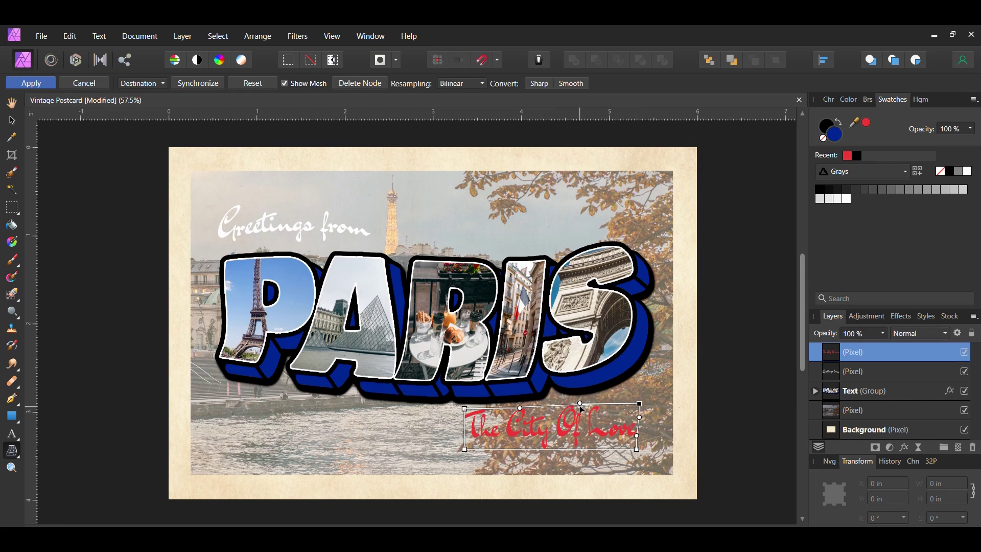
left_click_drag(581, 407, 531, 396)
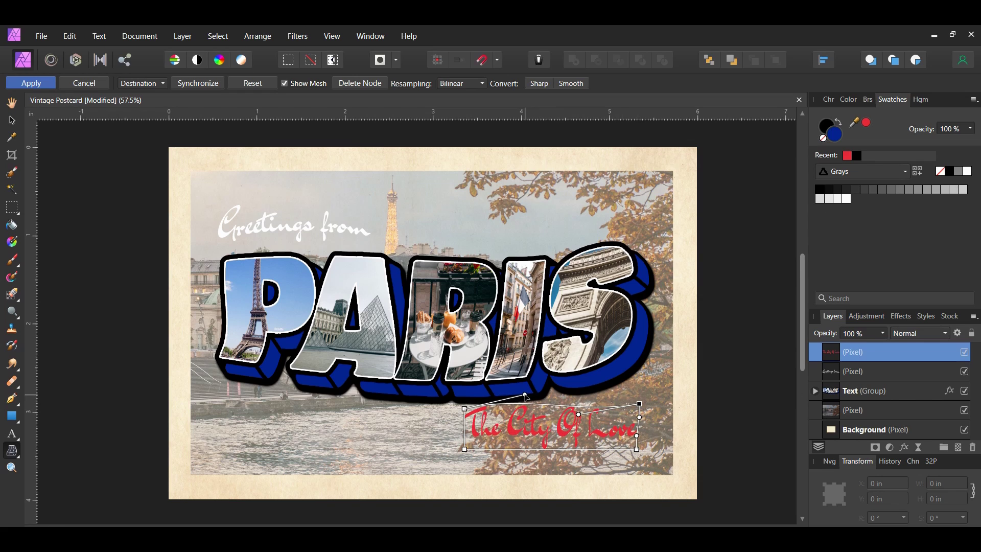
left_click(31, 83)
key("v")
left_click(863, 372)
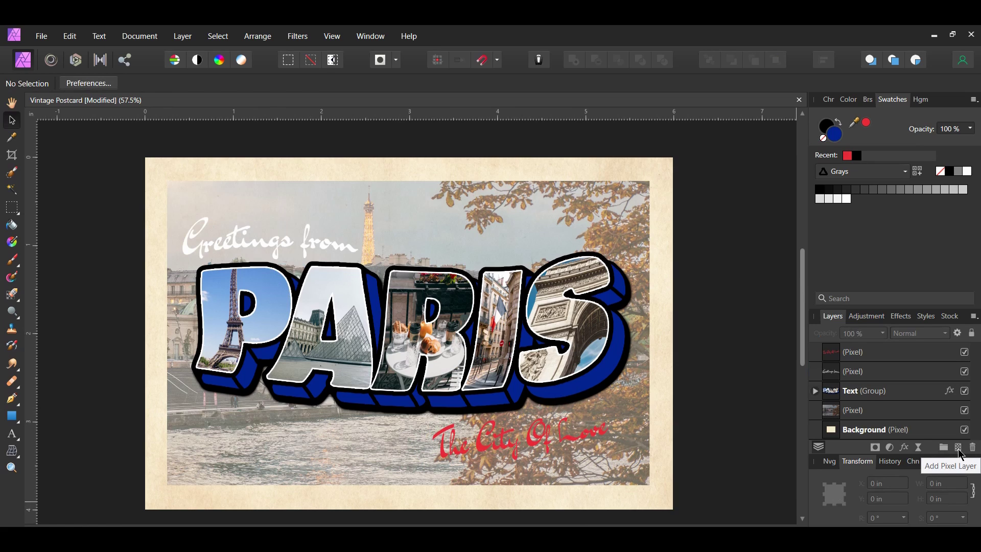
- Add a new pixel layer above all others and fill it with the yellow-orange color FDB138
left_click(958, 448)
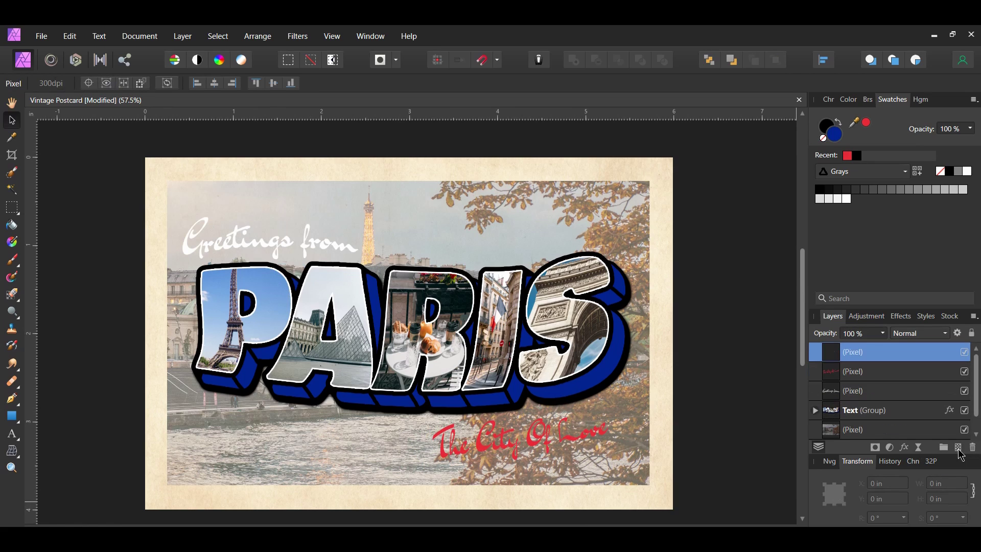
double_click(836, 134)
left_click_drag(567, 139, 653, 125)
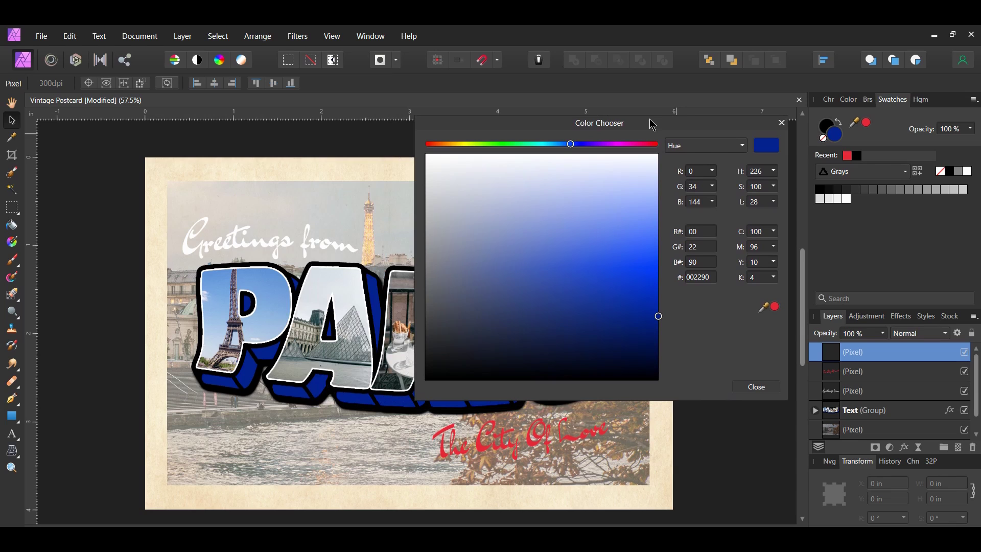
left_click(697, 277)
type("FDB138")
key("Return")
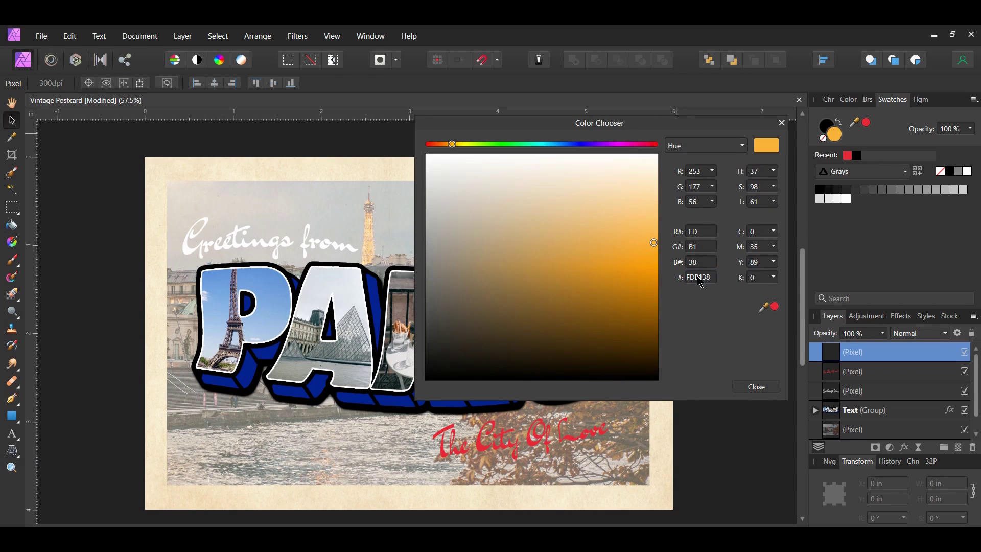
left_click(755, 389)
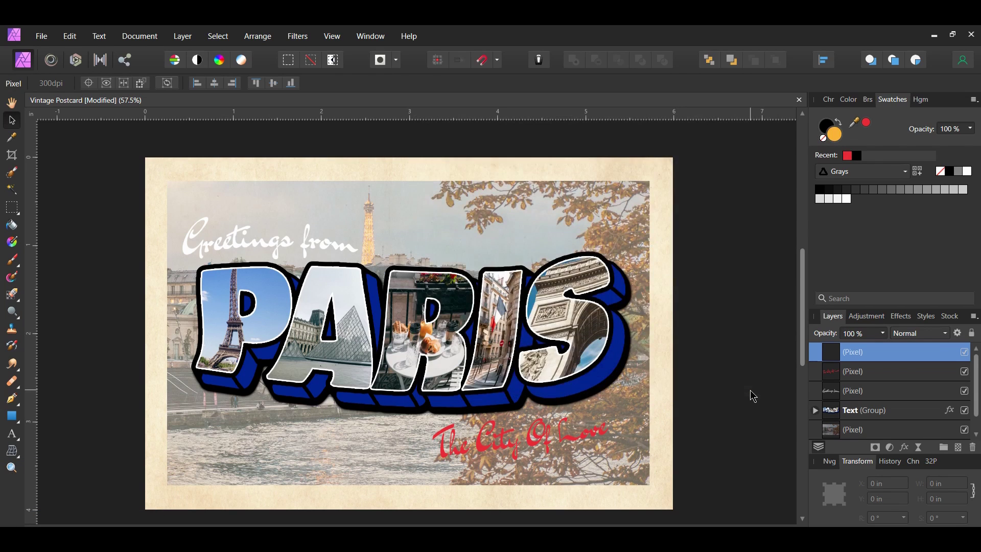
left_click(70, 36)
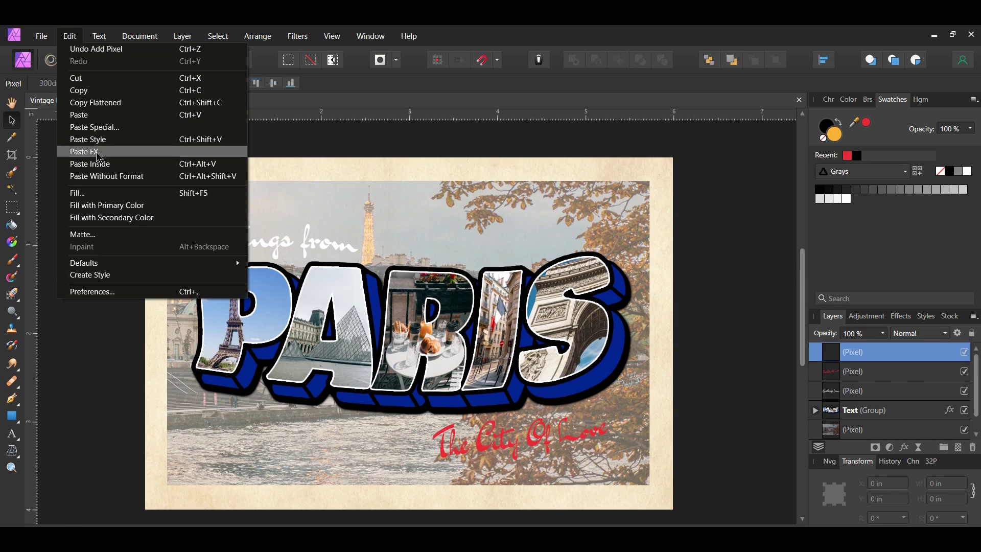
left_click(117, 206)
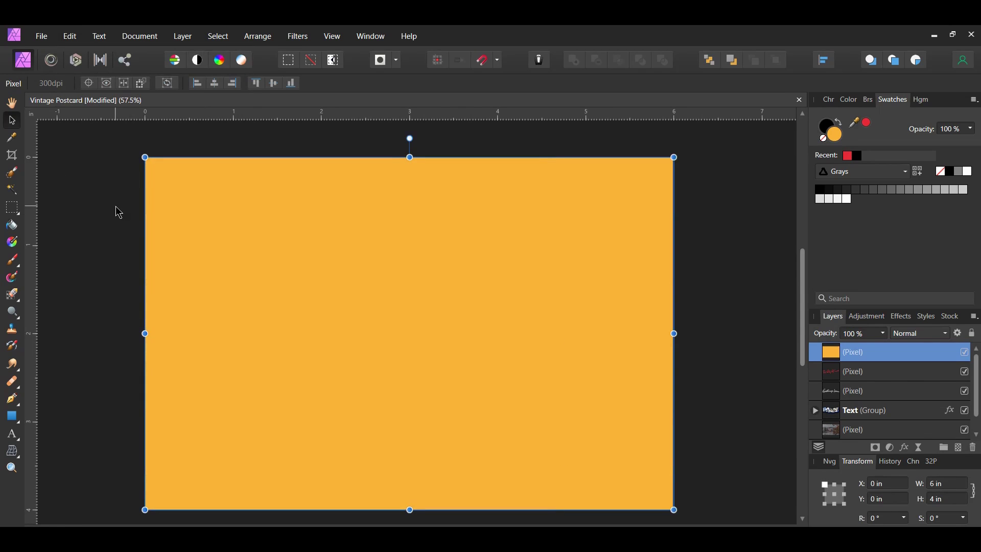
- Set the yellow-orange layer's blend mode to Multiply and lower its opacity to 35%
left_click(945, 334)
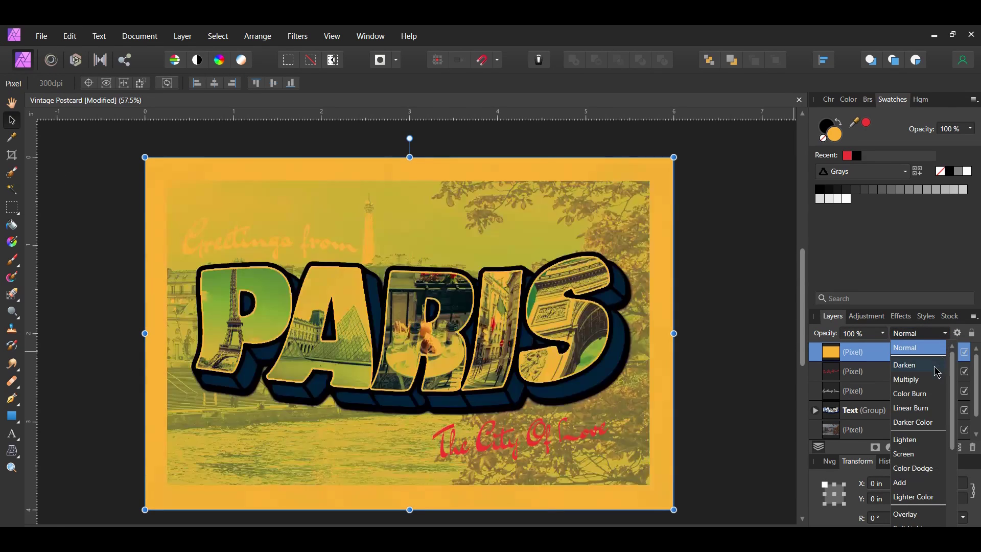
left_click(929, 380)
left_click(883, 334)
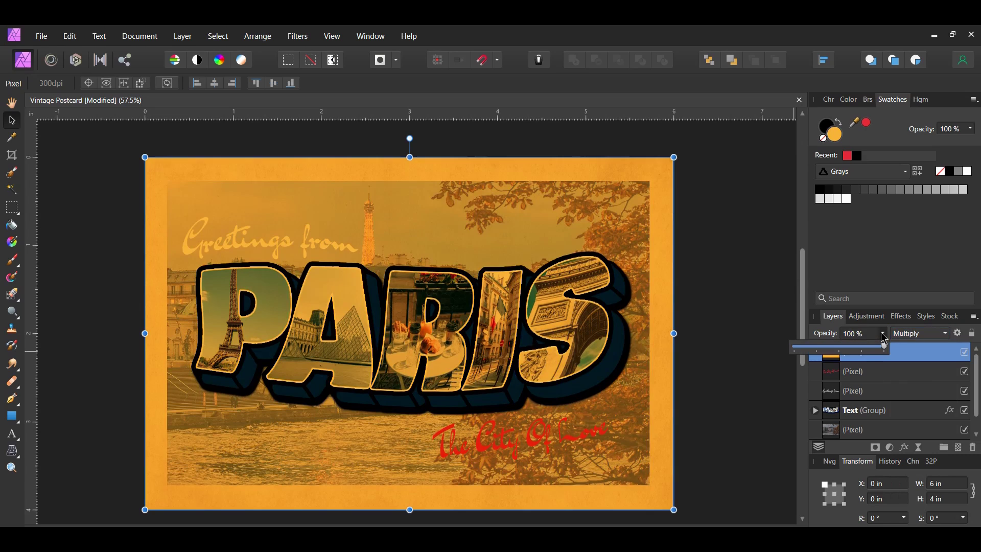
left_click_drag(885, 345, 826, 345)
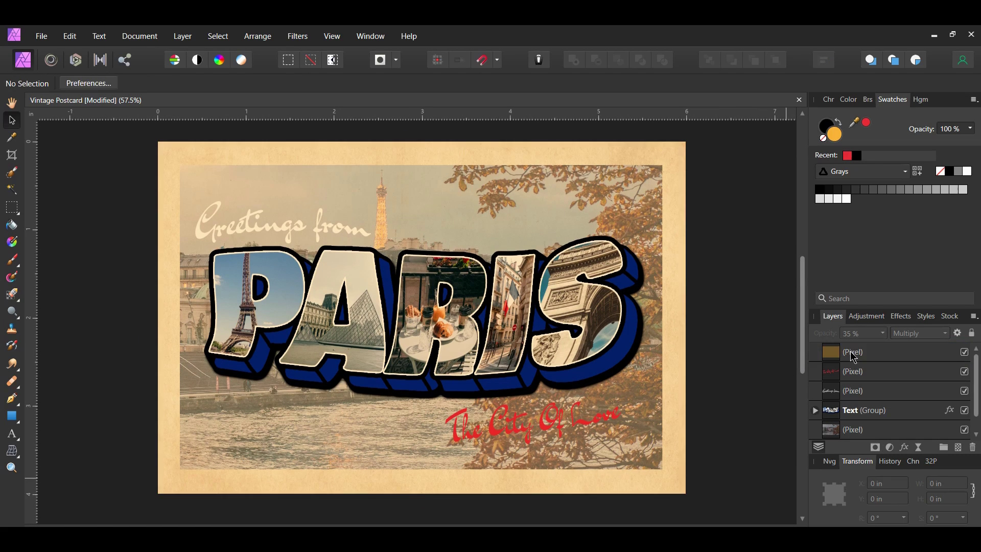
- Add a live Halftone filter to the yellow-orange tint layer with the screen set to Color
left_click(850, 352)
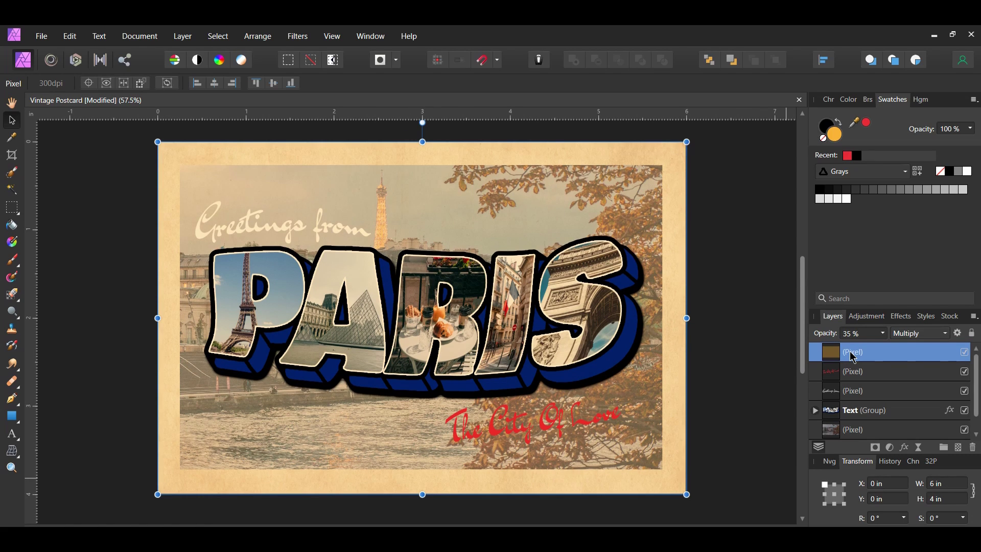
left_click(918, 449)
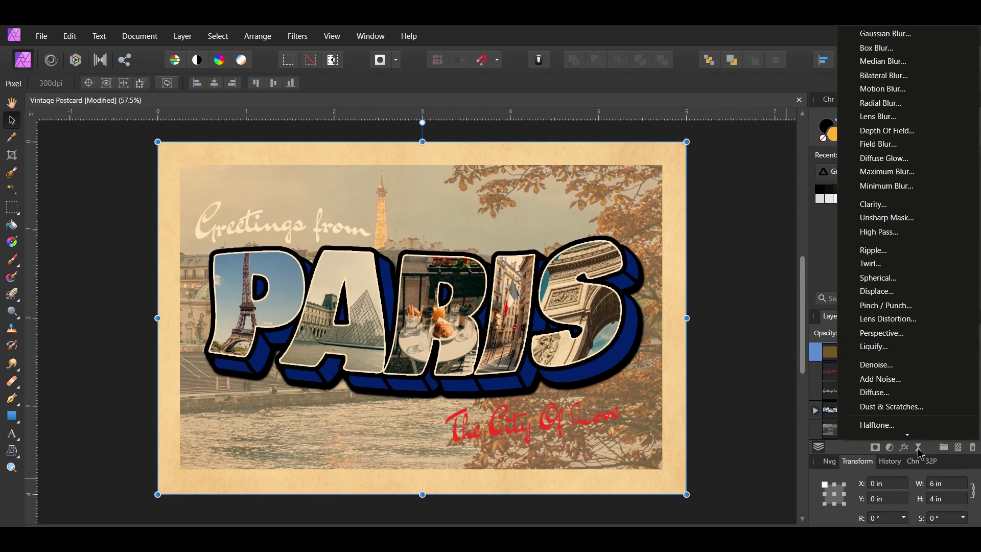
left_click(899, 425)
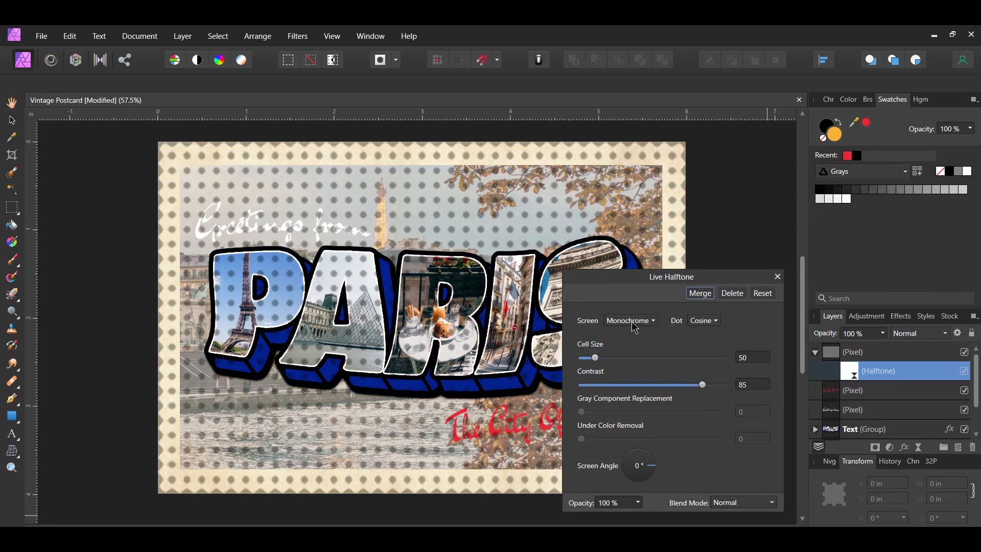
left_click(633, 321)
left_click(637, 350)
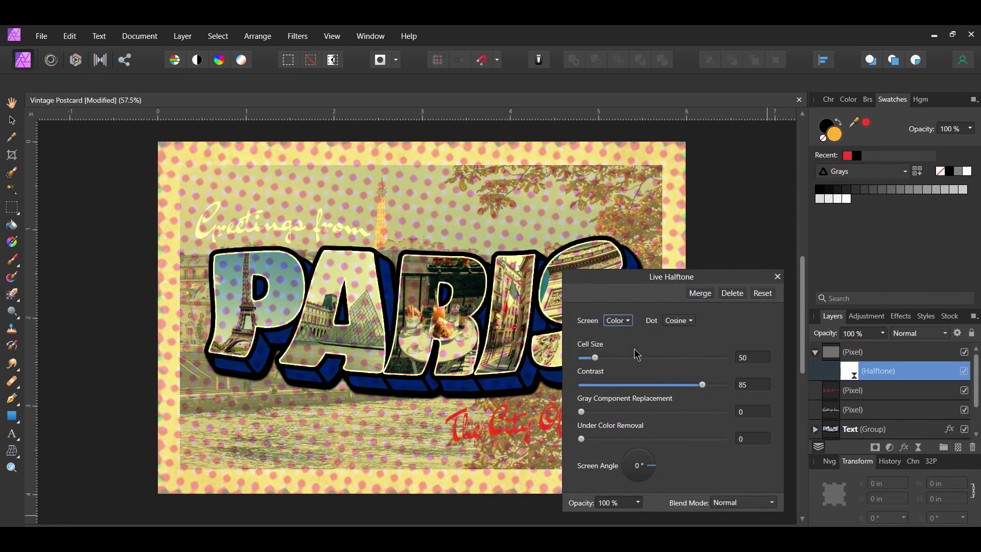
- Set the halftone's cell size to 5 and contrast to 80, close its settings, and switch the filter off to compare
left_click(753, 359)
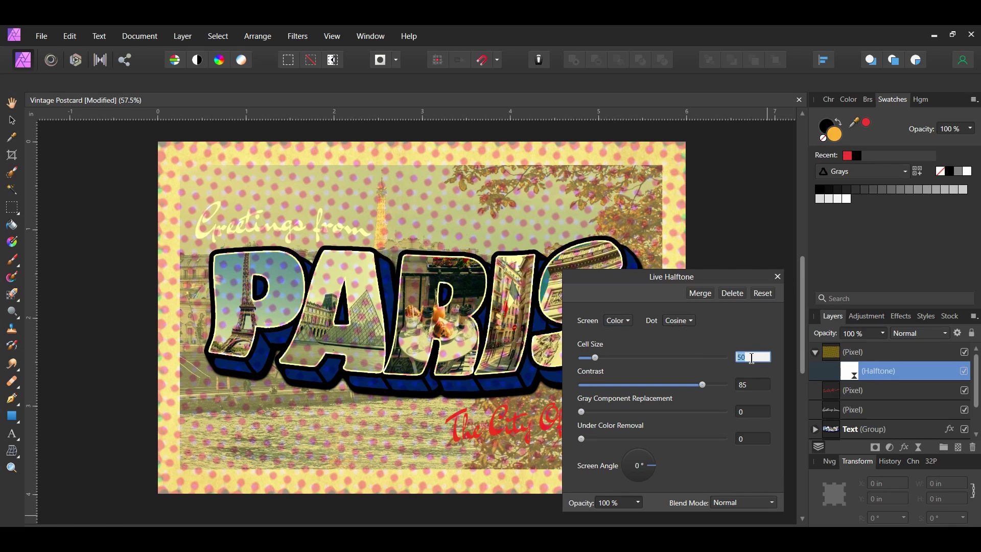
type("5")
key("Return")
double_click(754, 384)
type("80")
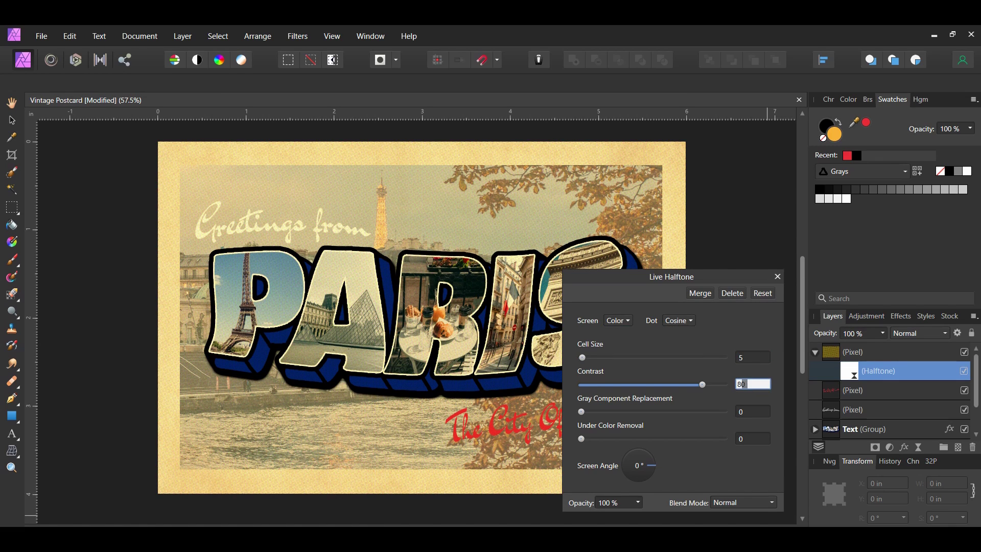
key("Return")
left_click(779, 279)
left_click(965, 372)
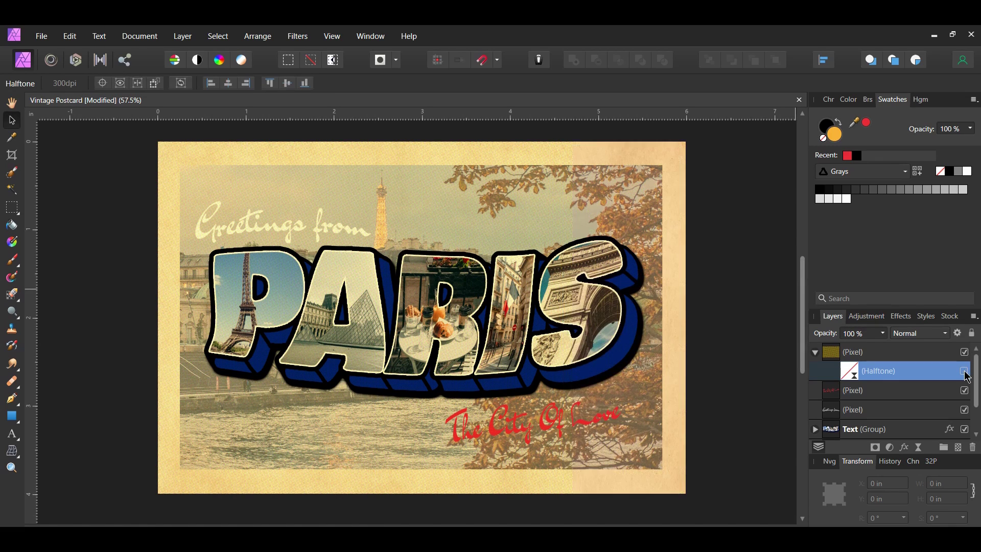